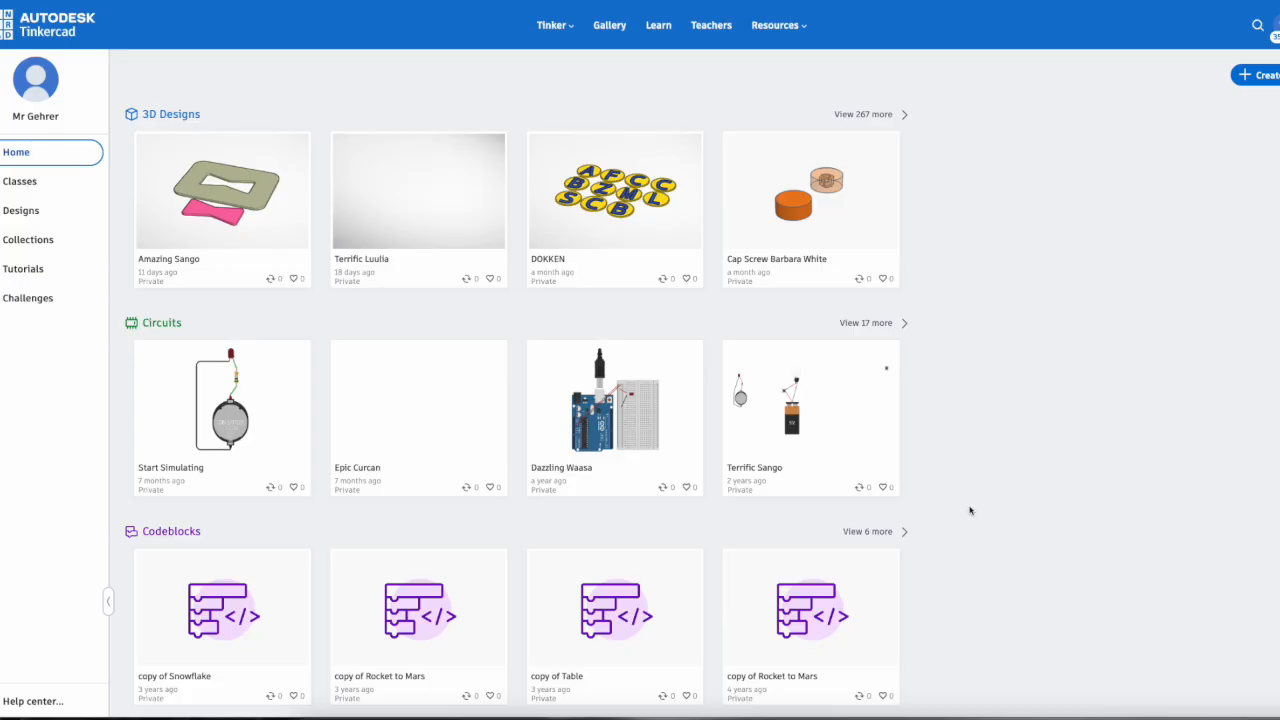
Step: Create a new 3D design
left_click(1264, 76)
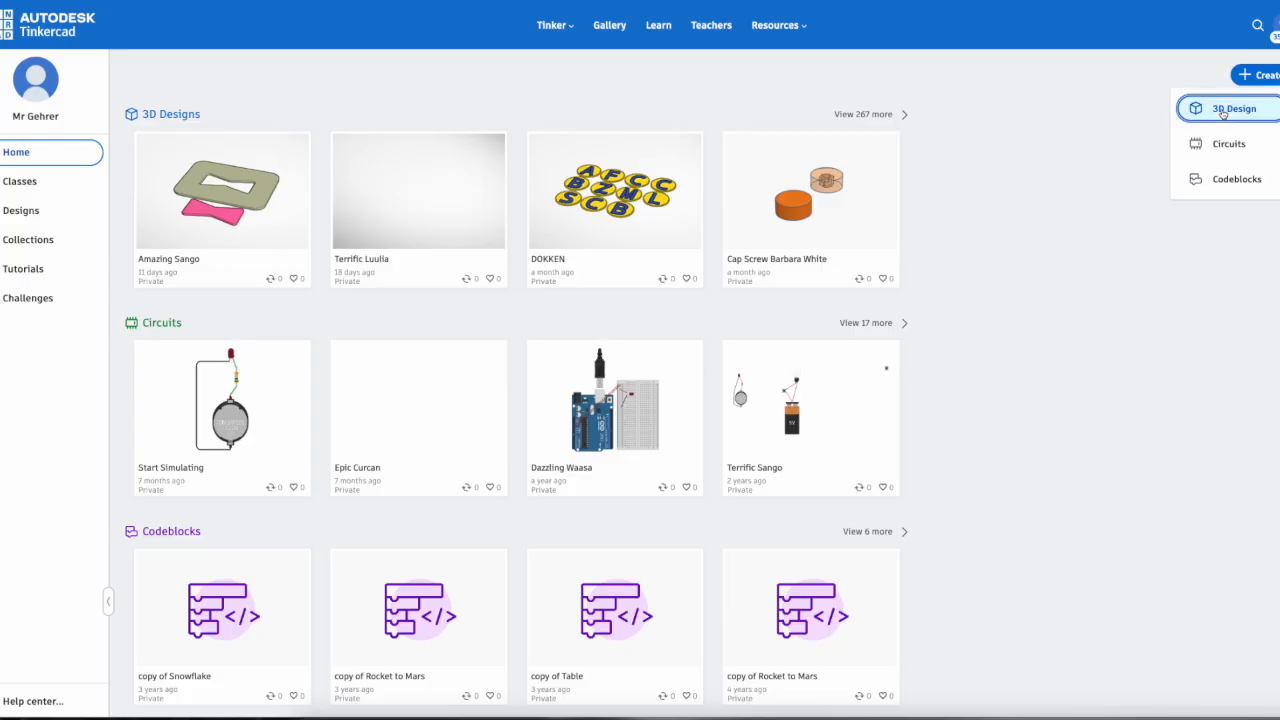
left_click(1186, 112)
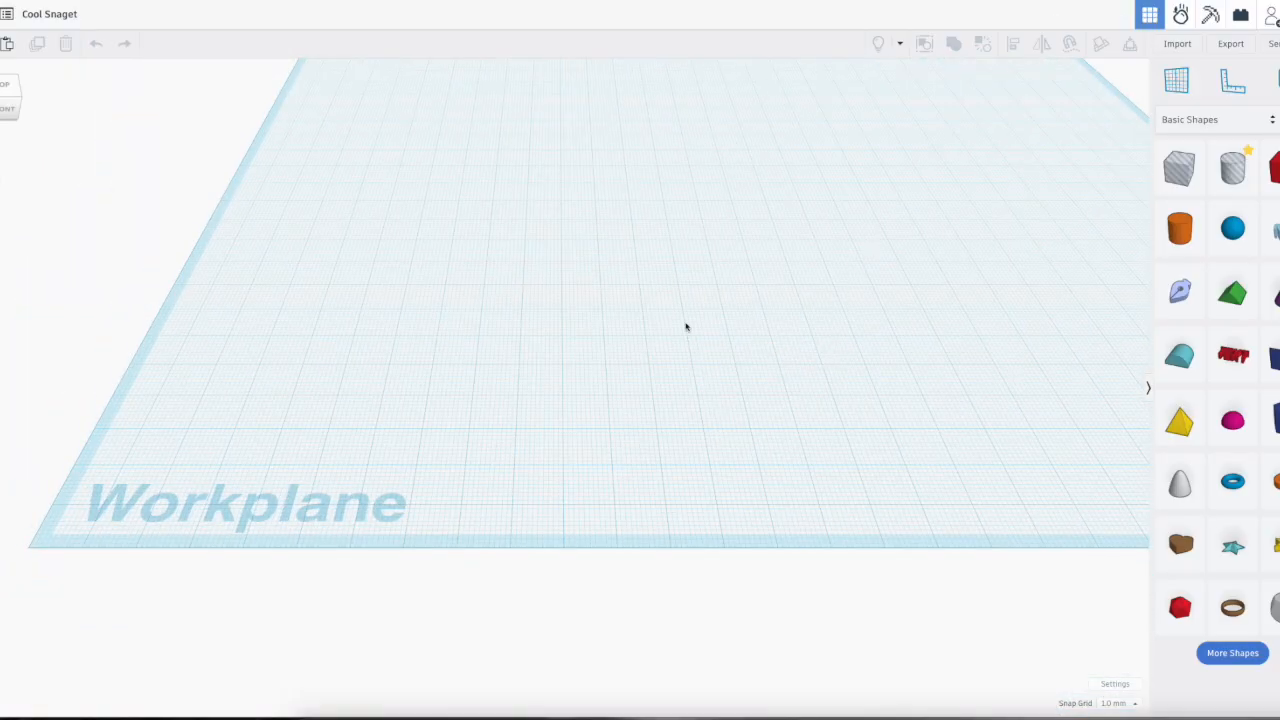
Step: Examine the empty workplane from the front, from the side, and from above at different angles
middle_click_drag(685, 327, 594, 384)
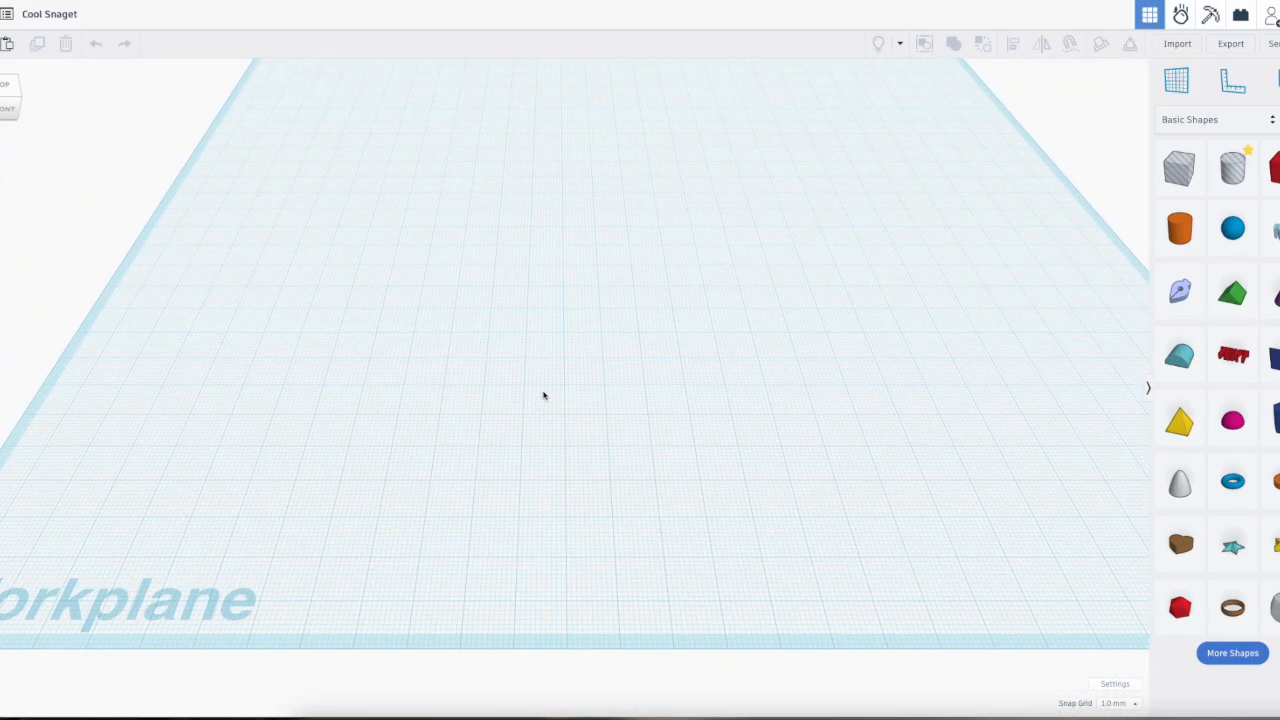
right_click_drag(527, 393, 903, 345)
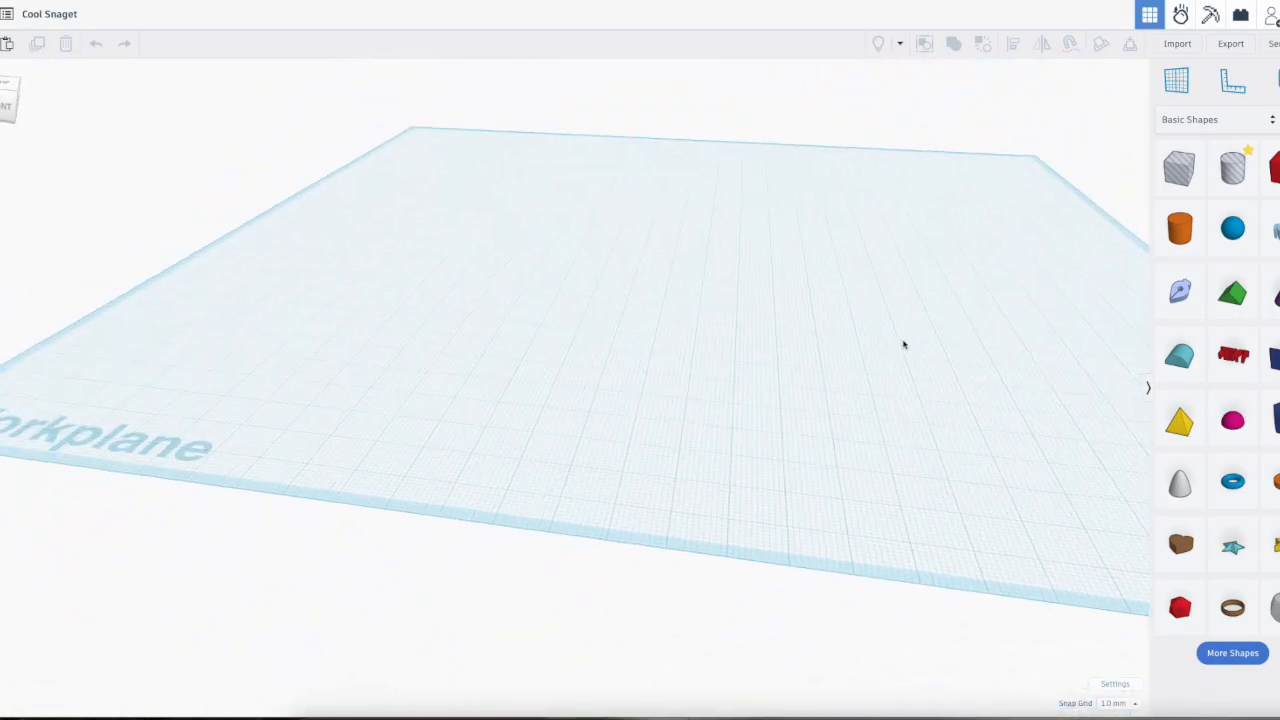
left_click(5, 106)
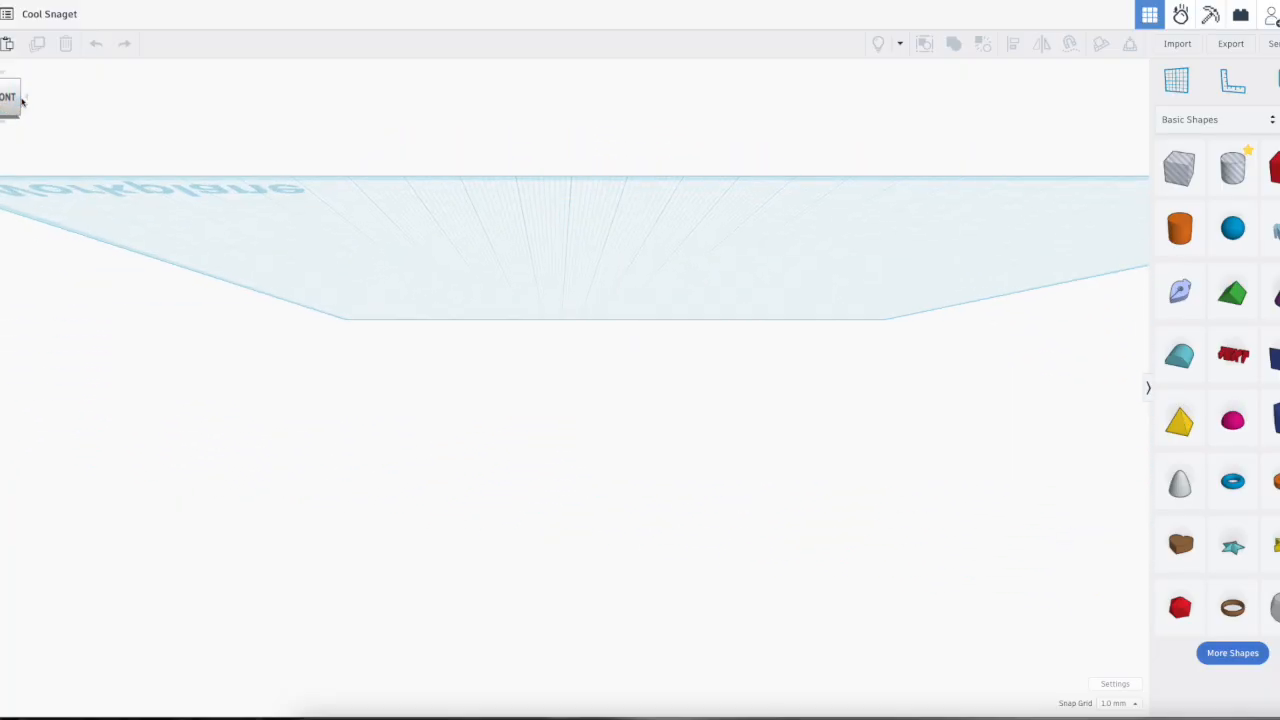
left_click(19, 101)
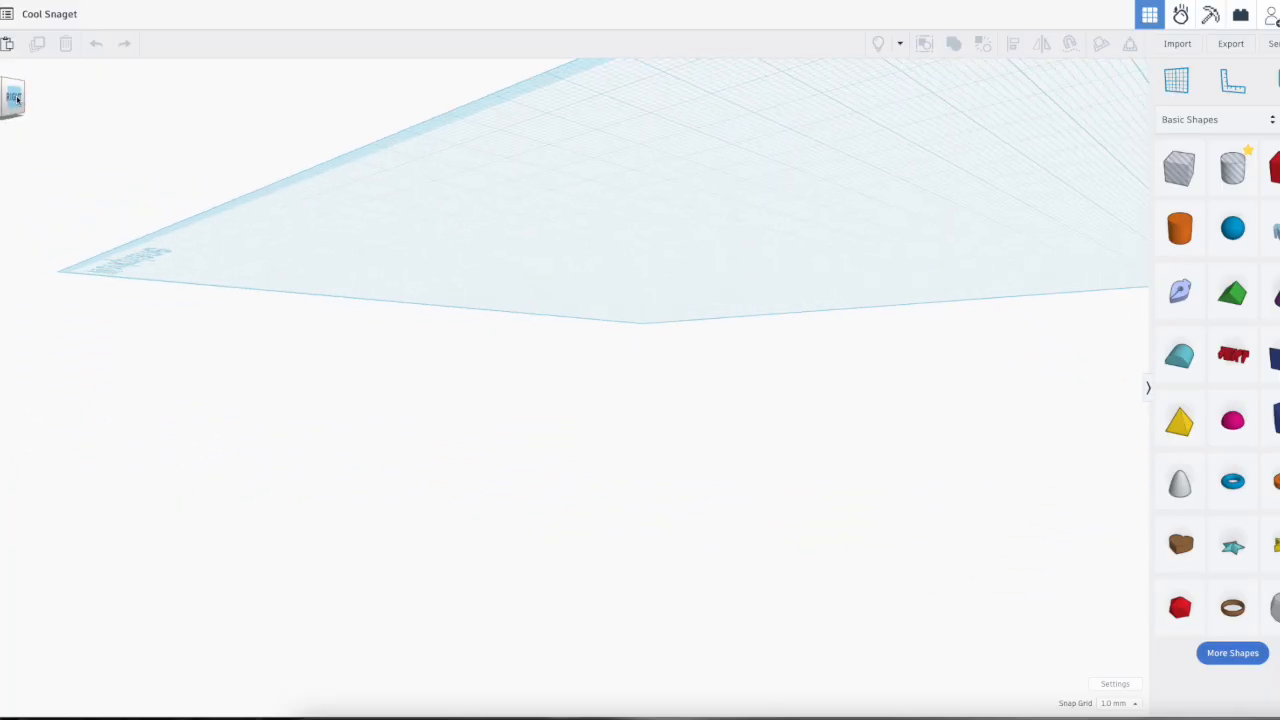
right_click_drag(64, 105, 413, 205)
right_click_drag(589, 271, 505, 301)
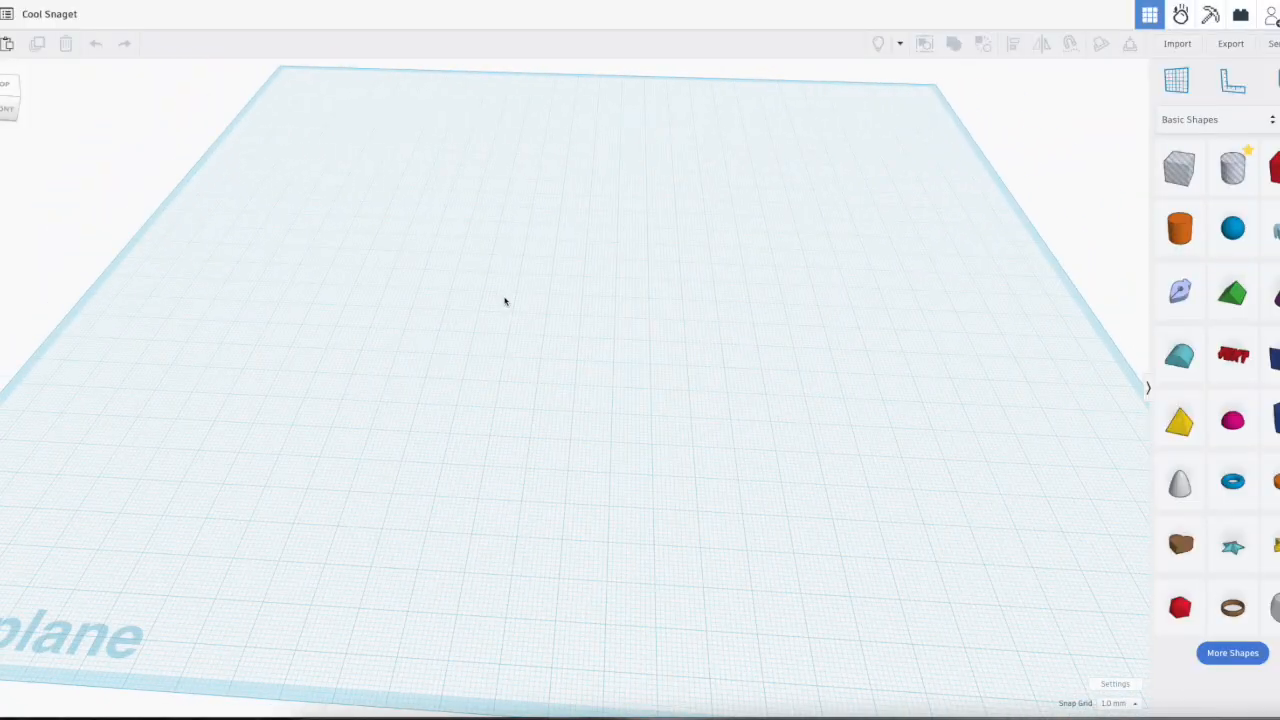
right_click_drag(589, 357, 523, 343)
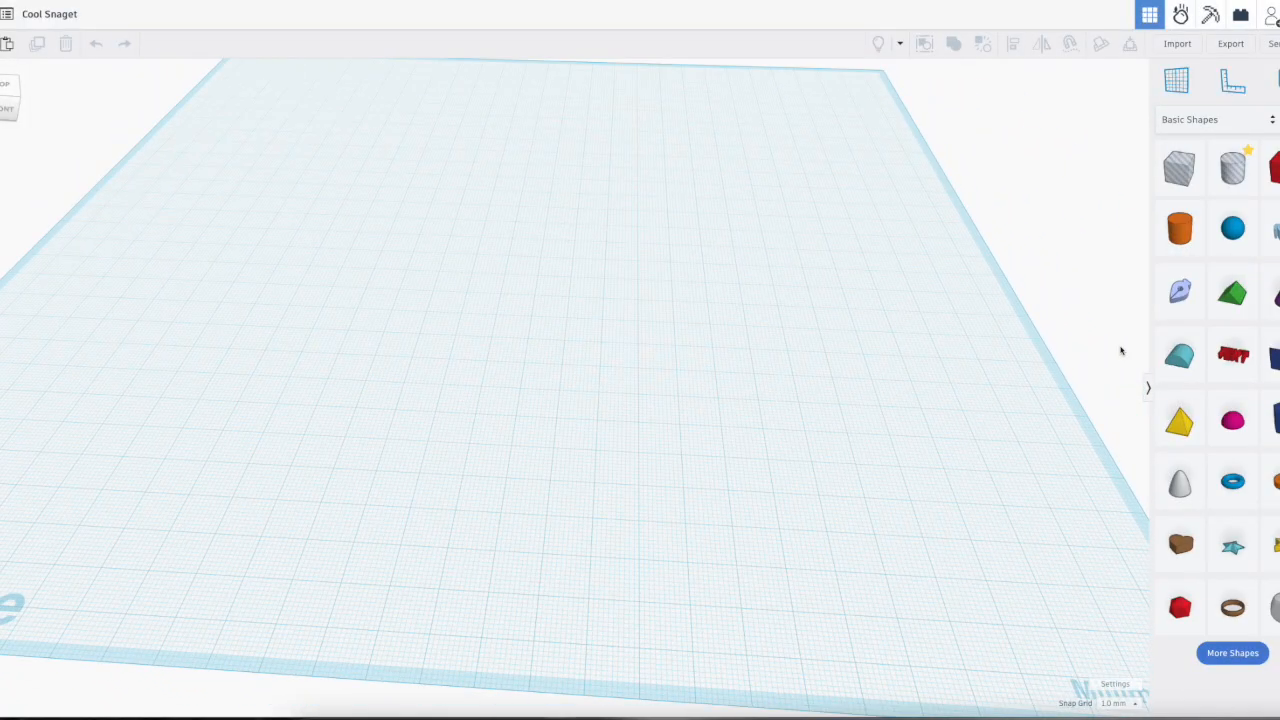
Step: Place a solid box on the workplane and try stretching its base to about 29 by 44 mm
left_click_drag(1179, 167, 533, 262)
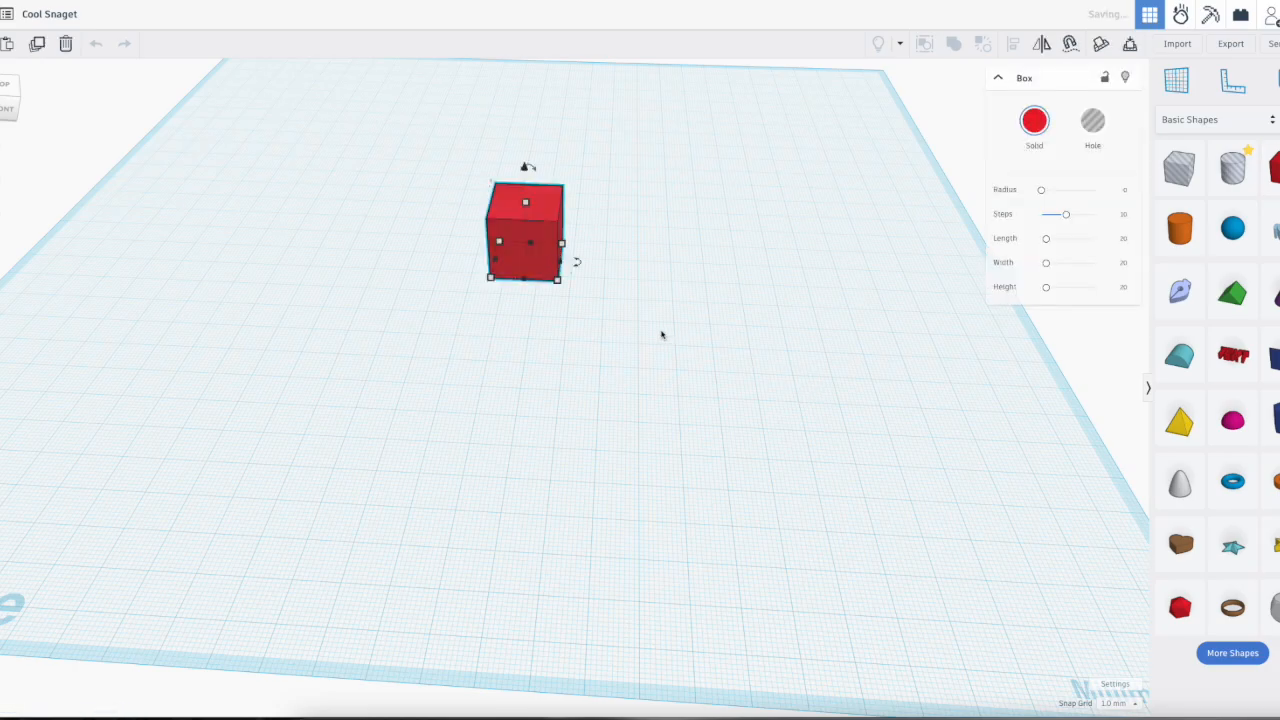
mouse_move(554, 284)
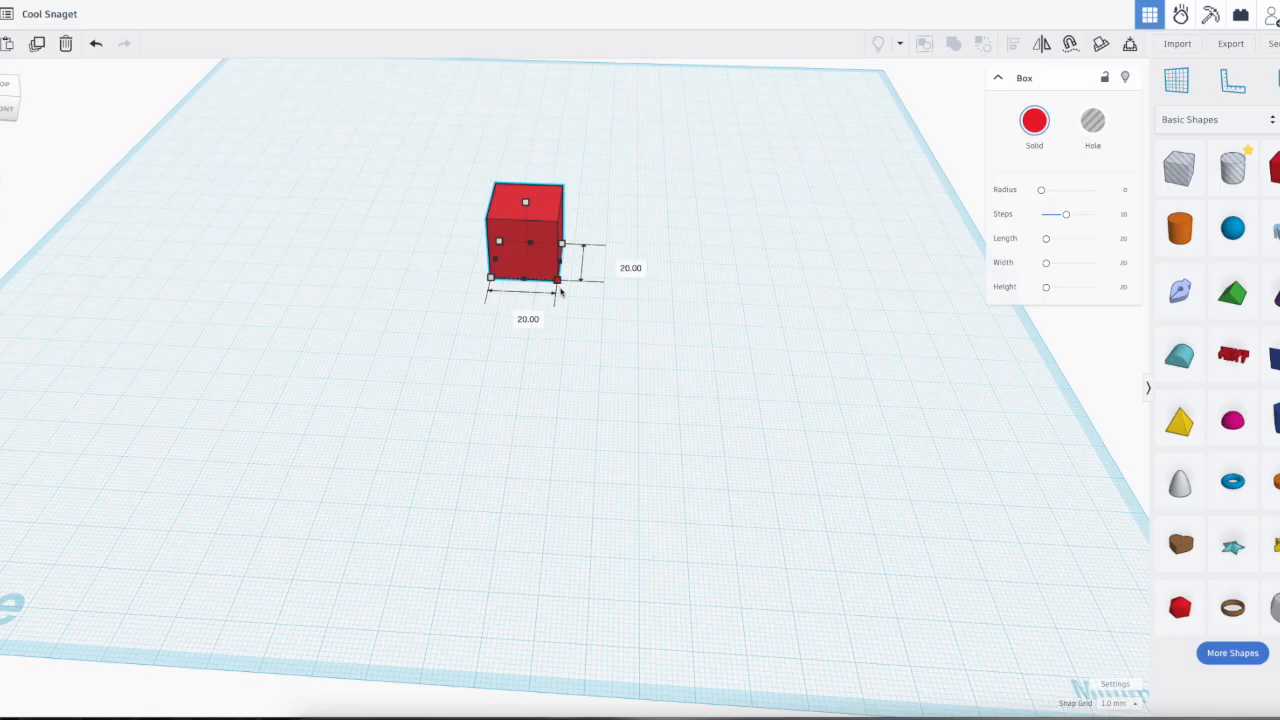
left_click_drag(558, 283, 588, 339)
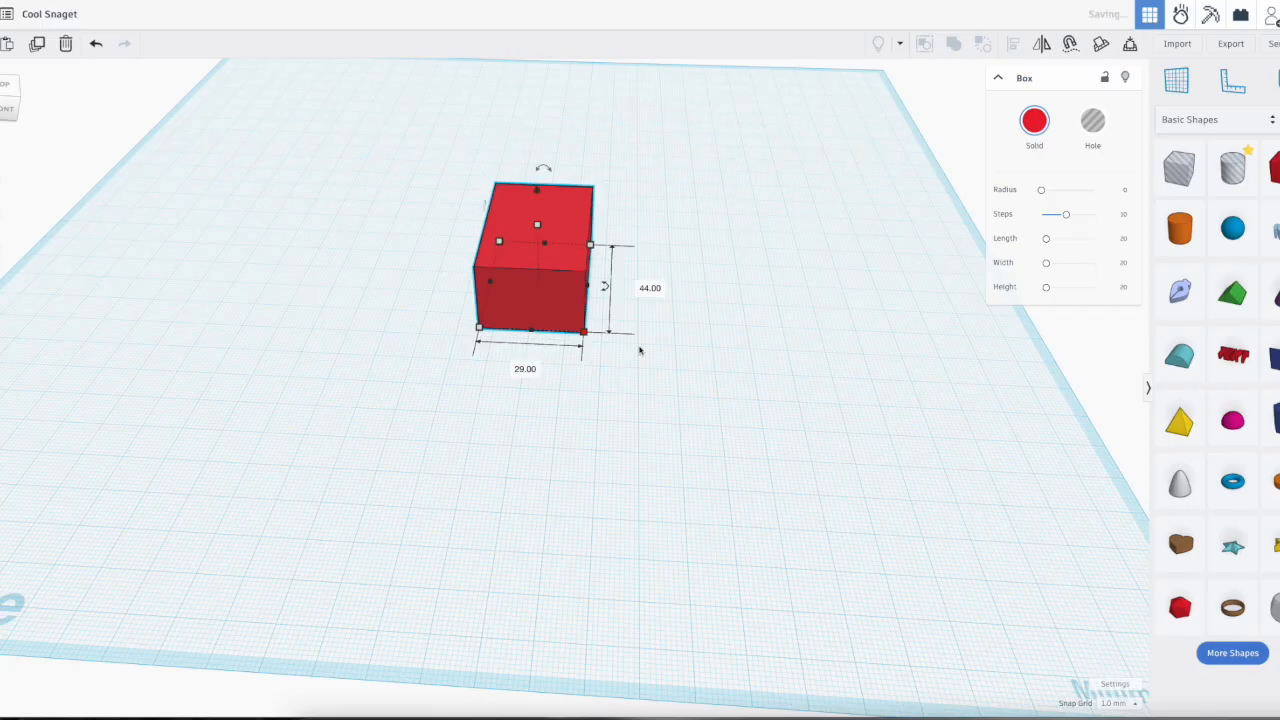
key("ctrl+z")
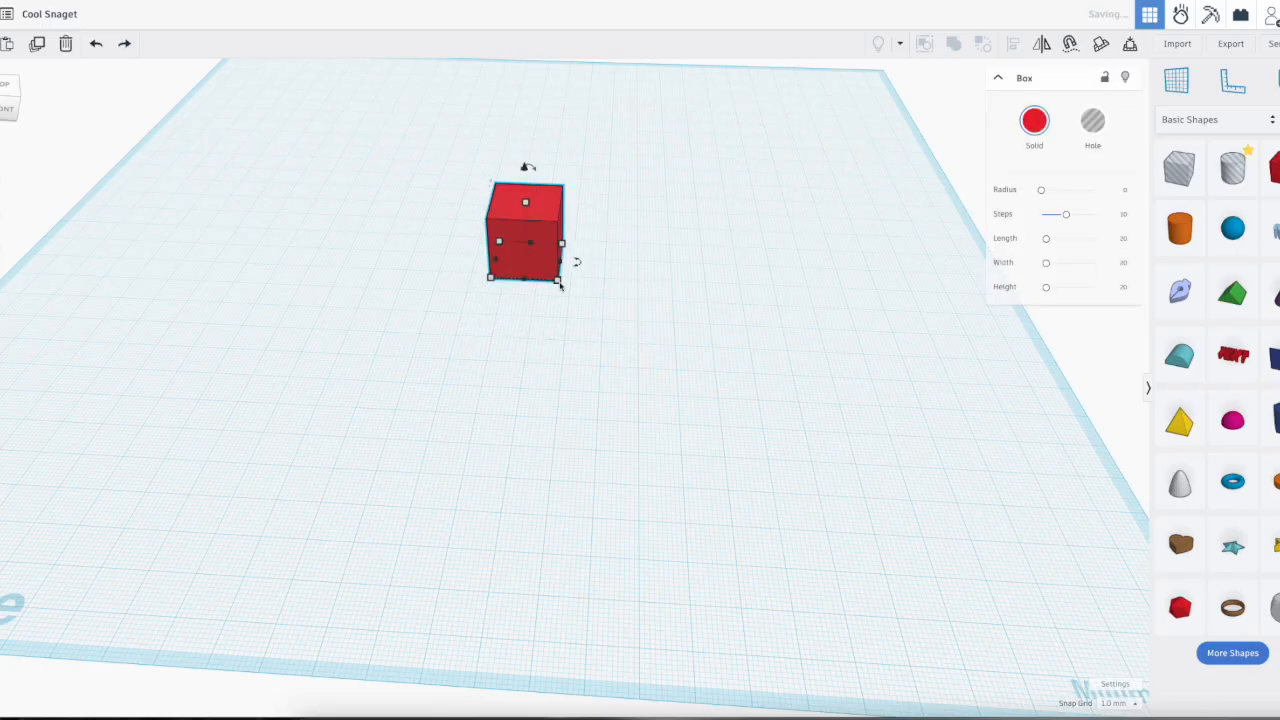
Step: Scale the box up uniformly, reshape it to about 38 by 50 mm and 16 mm high, and delete it
mouse_move(558, 286)
left_click_drag(558, 286, 668, 336)
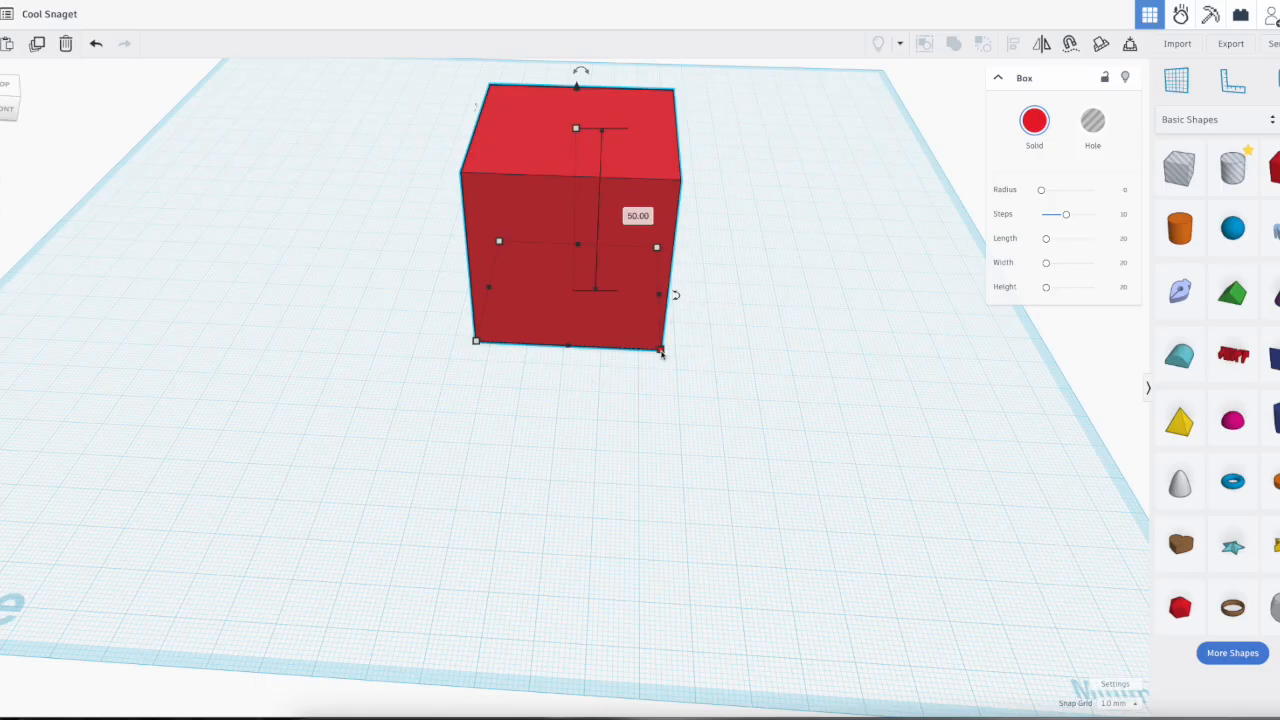
left_click_drag(660, 351, 616, 348)
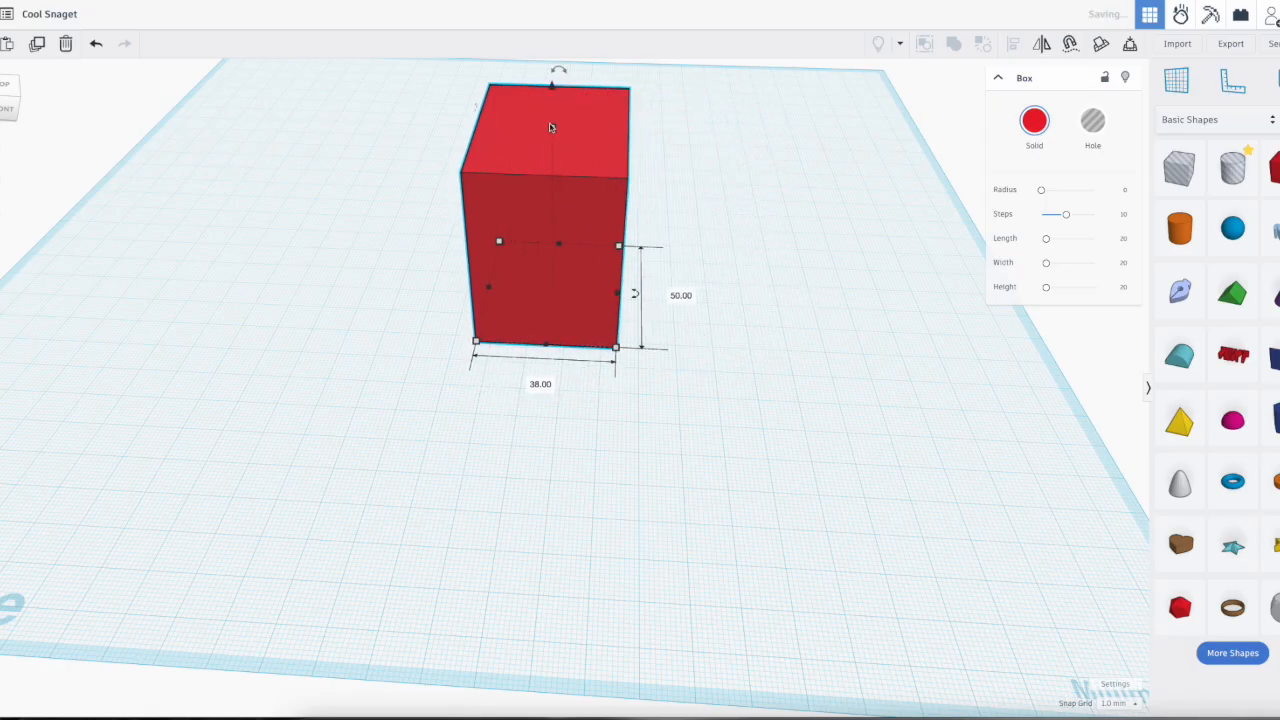
left_click_drag(553, 128, 543, 245)
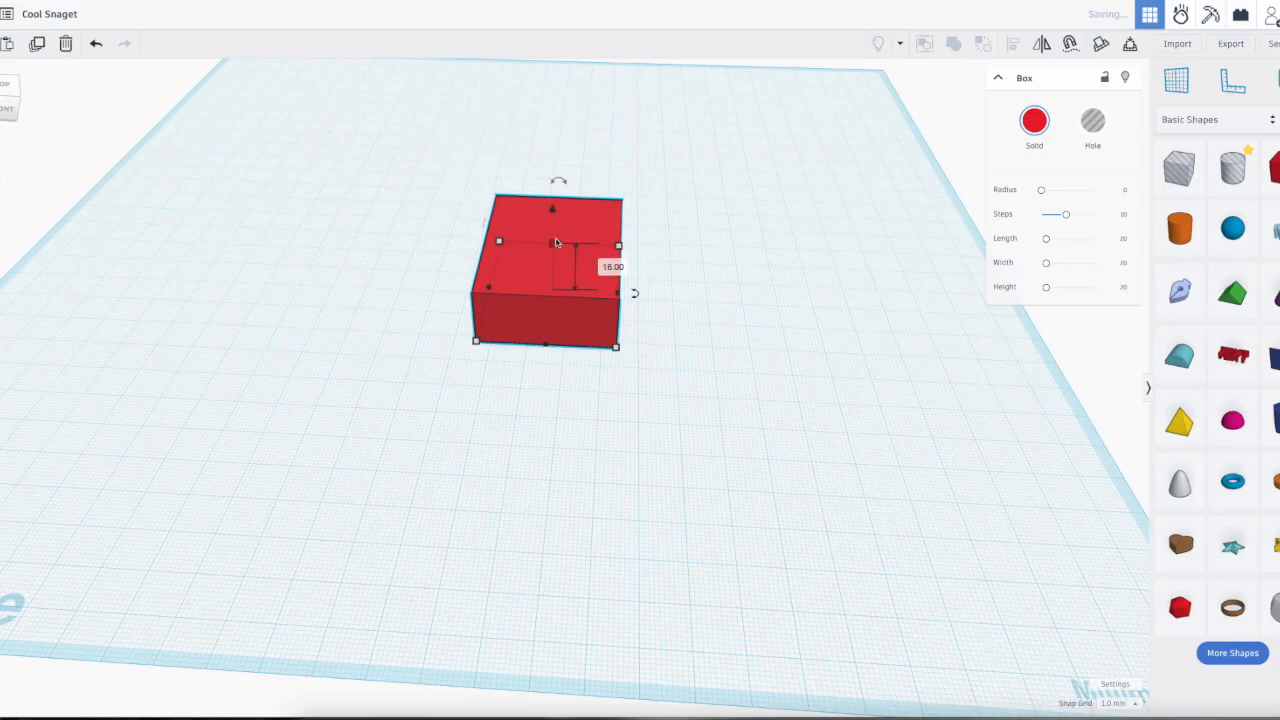
key("Delete")
Step: Place a new solid box on the workplane and set both its width and its length to 30 mm
left_click_drag(1276, 168, 598, 395)
left_click(527, 429)
type("30")
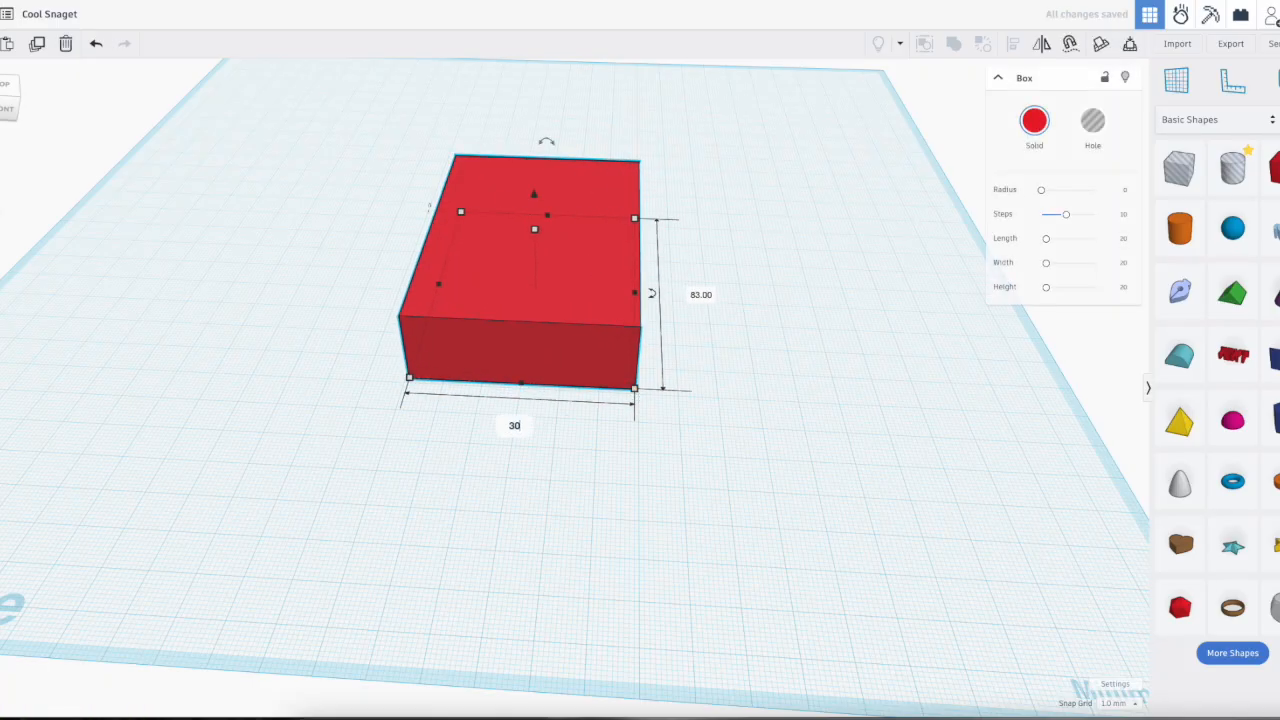
key("Tab")
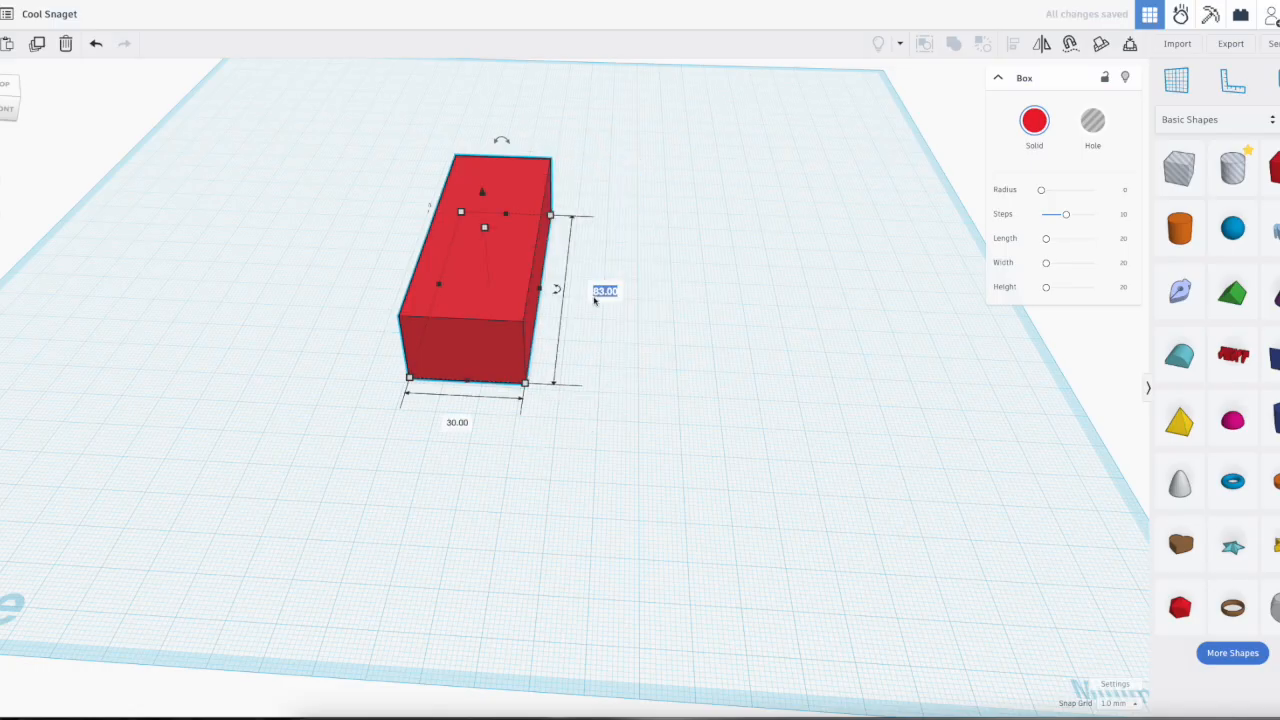
type("30")
key("Return")
key("Tab")
key("Tab")
key("Tab")
key("Tab")
key("Tab")
key("Tab")
key("Tab")
key("Tab")
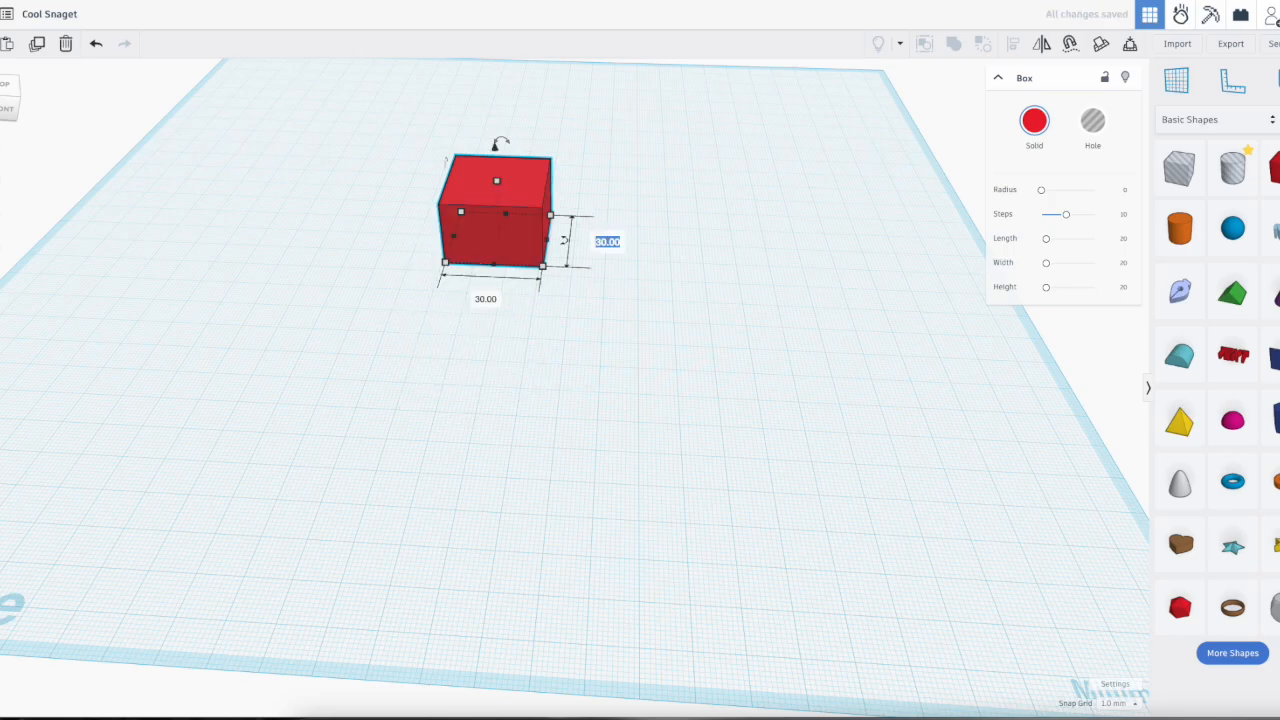
Step: Set the box's height to 30 mm
left_click(486, 214)
left_click(498, 185)
left_click(559, 209)
type("30")
key("Return")
Step: Set the box's height to 10 mm and deselect the box
left_click(559, 196)
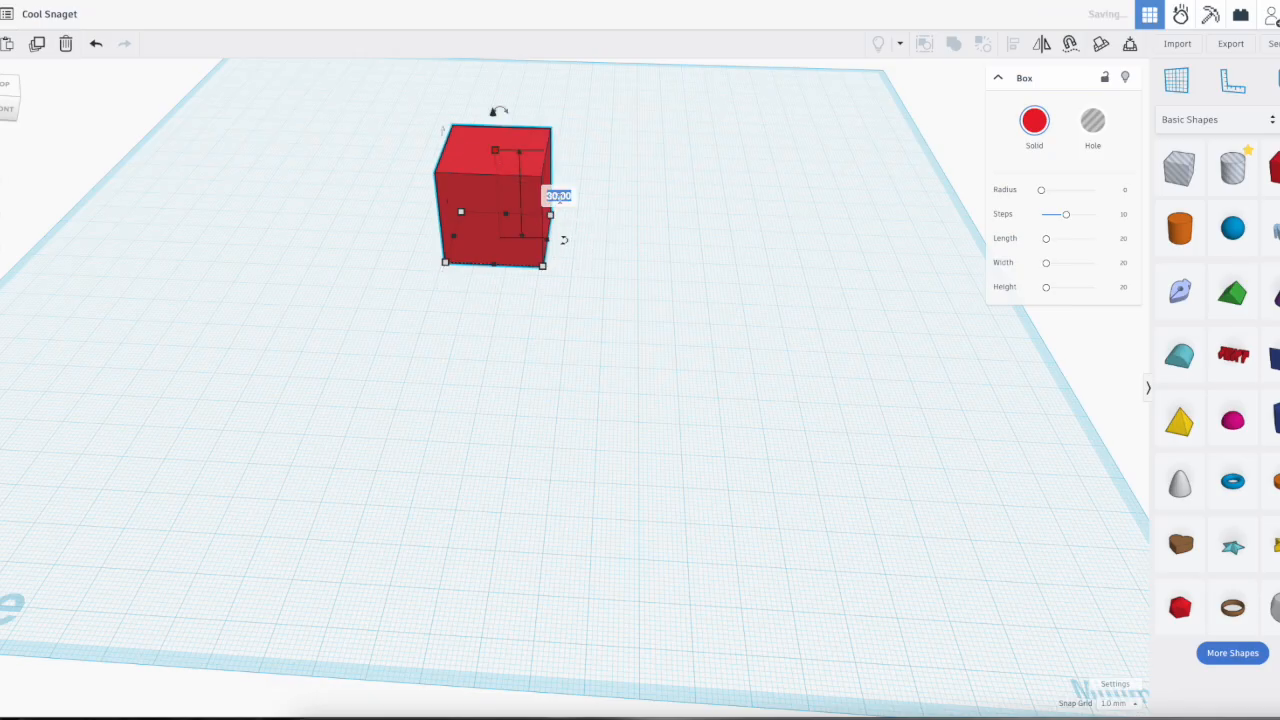
type("10")
key("Return")
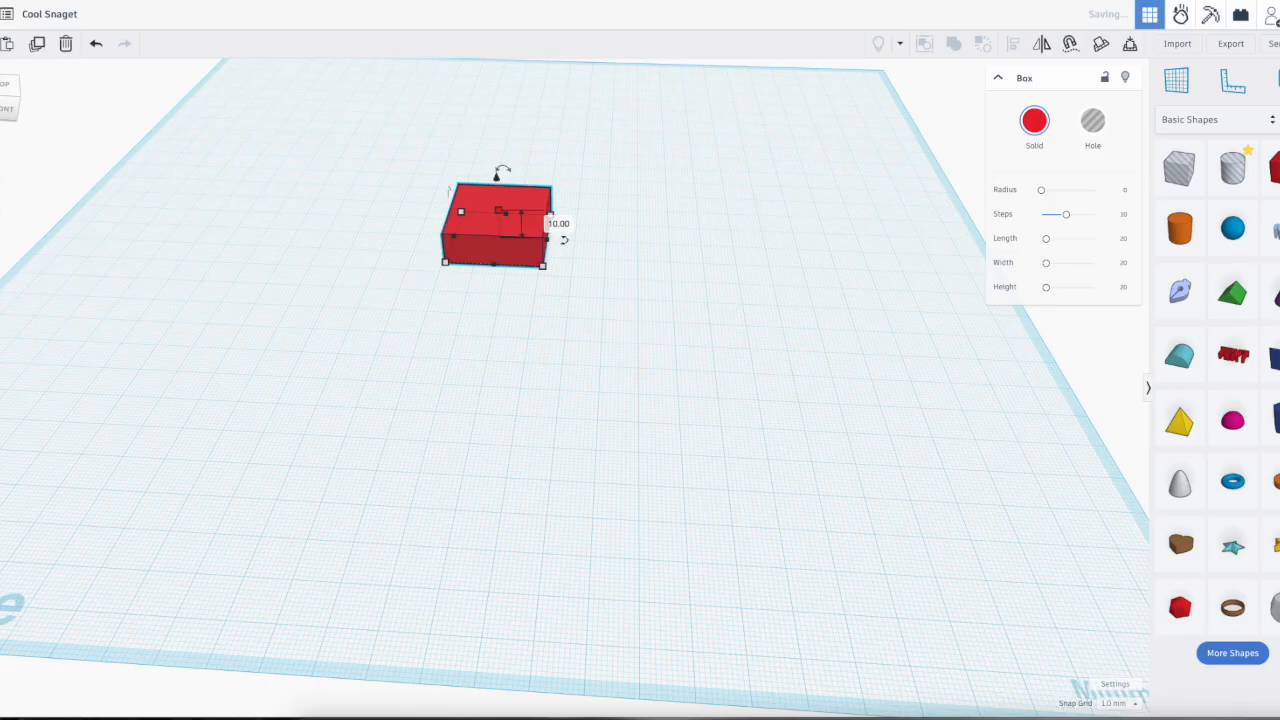
left_click(615, 303)
Step: Rotate the flat box -22.5° about its vertical axis and undo the rotation
left_click(520, 253)
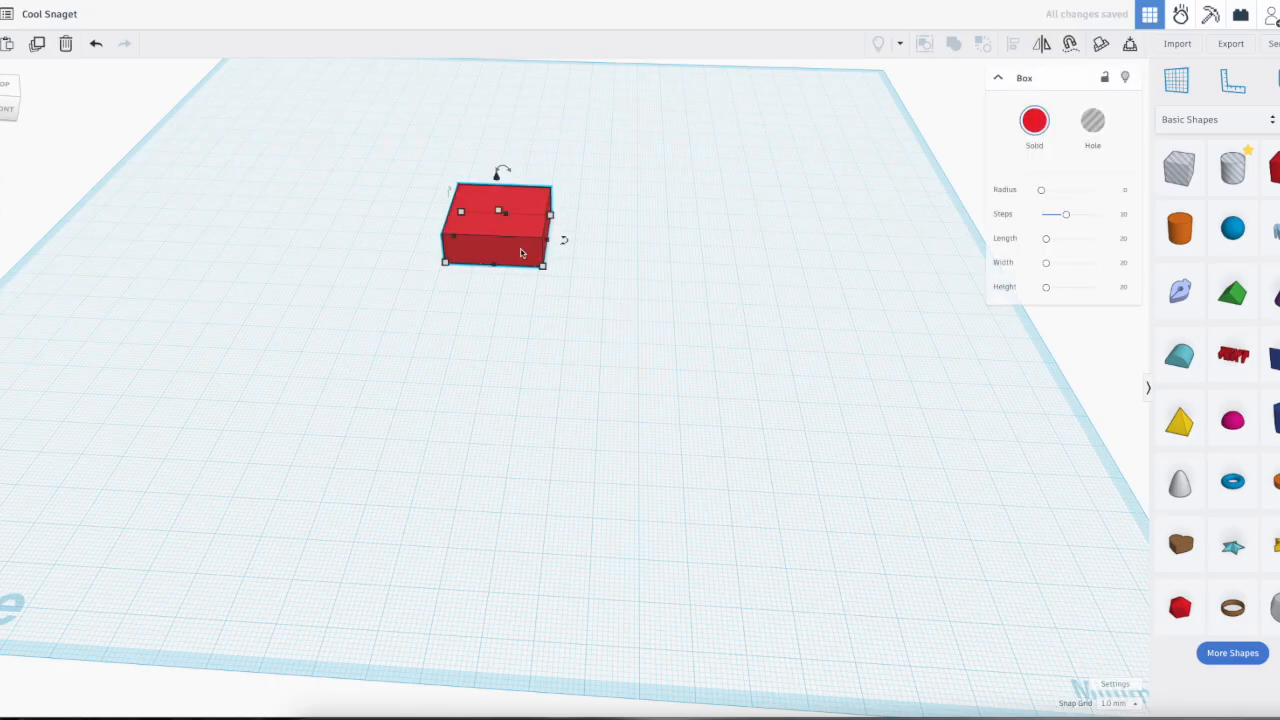
right_click_drag(591, 315, 669, 528)
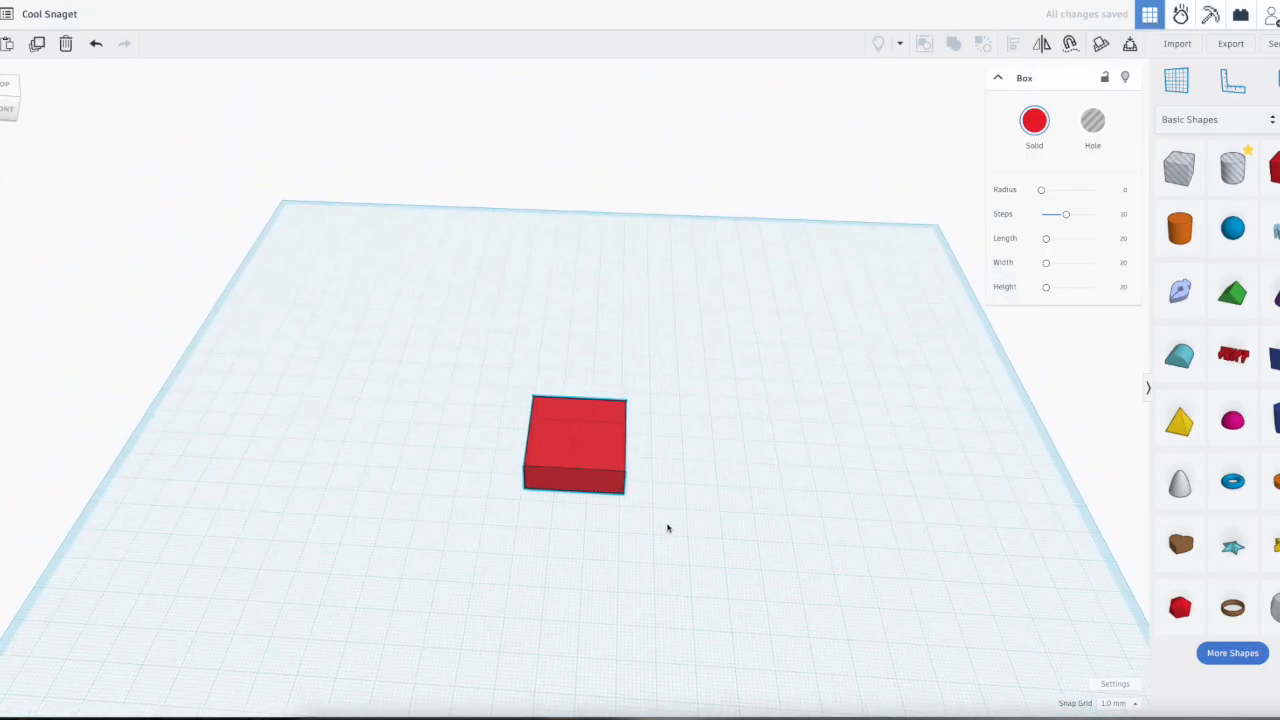
right_click_drag(660, 474, 666, 500)
left_click_drag(637, 441, 637, 440)
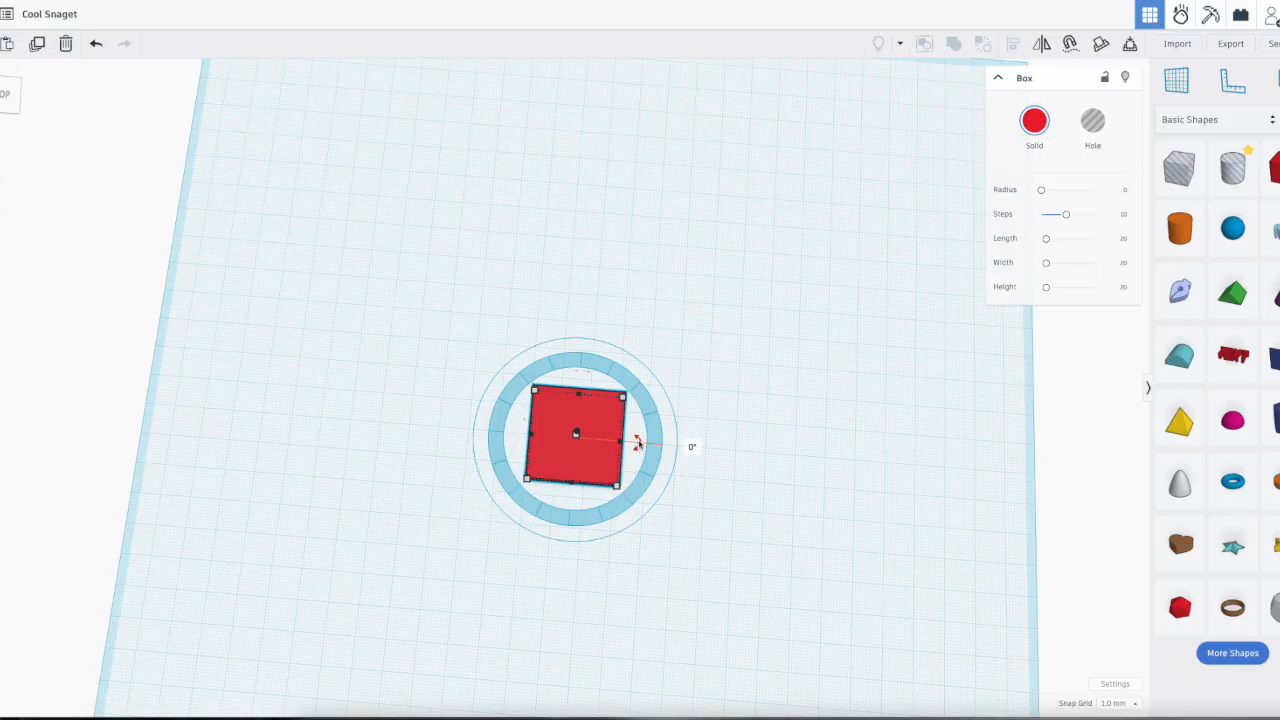
mouse_move(637, 441)
left_mouse_down()
mouse_move(635, 416)
mouse_move(646, 440)
mouse_move(652, 420)
mouse_move(614, 366)
mouse_move(588, 364)
mouse_move(629, 387)
mouse_move(641, 436)
mouse_move(669, 446)
mouse_move(651, 381)
mouse_move(671, 446)
mouse_move(603, 371)
mouse_move(557, 363)
mouse_move(474, 409)
mouse_move(478, 470)
mouse_move(571, 517)
mouse_move(623, 491)
mouse_move(635, 458)
left_mouse_up()
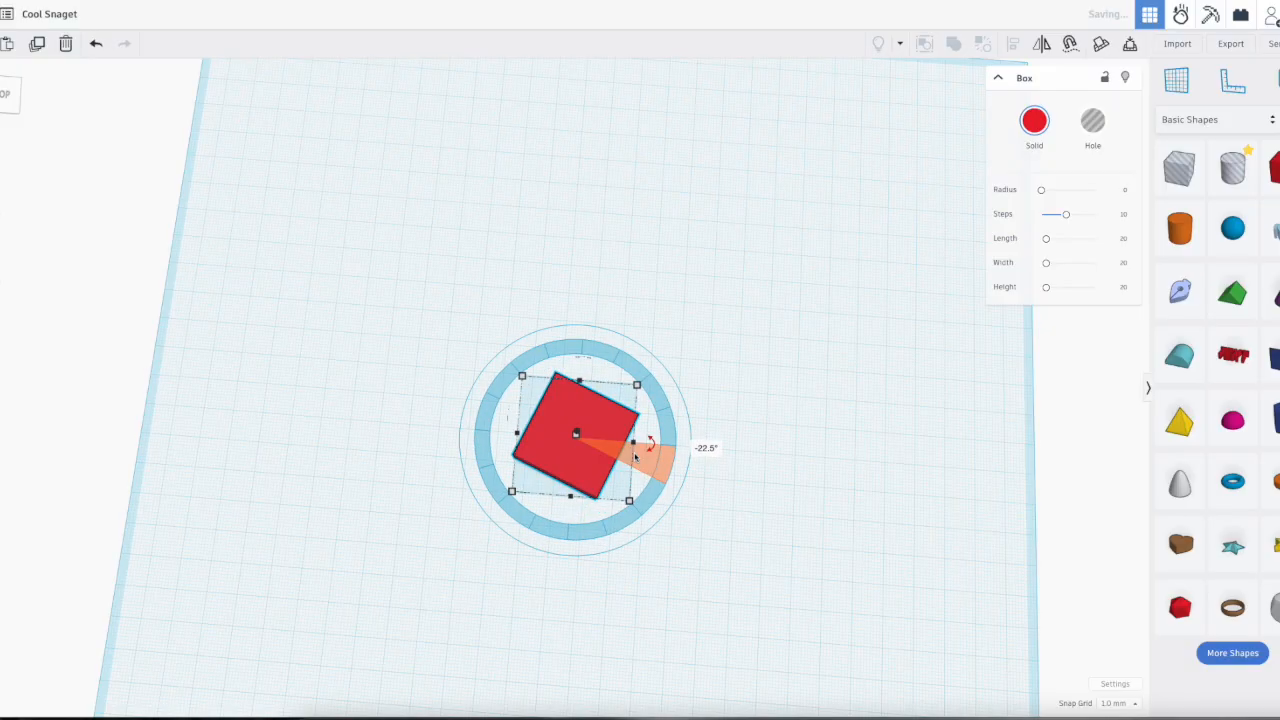
key("ctrl+z")
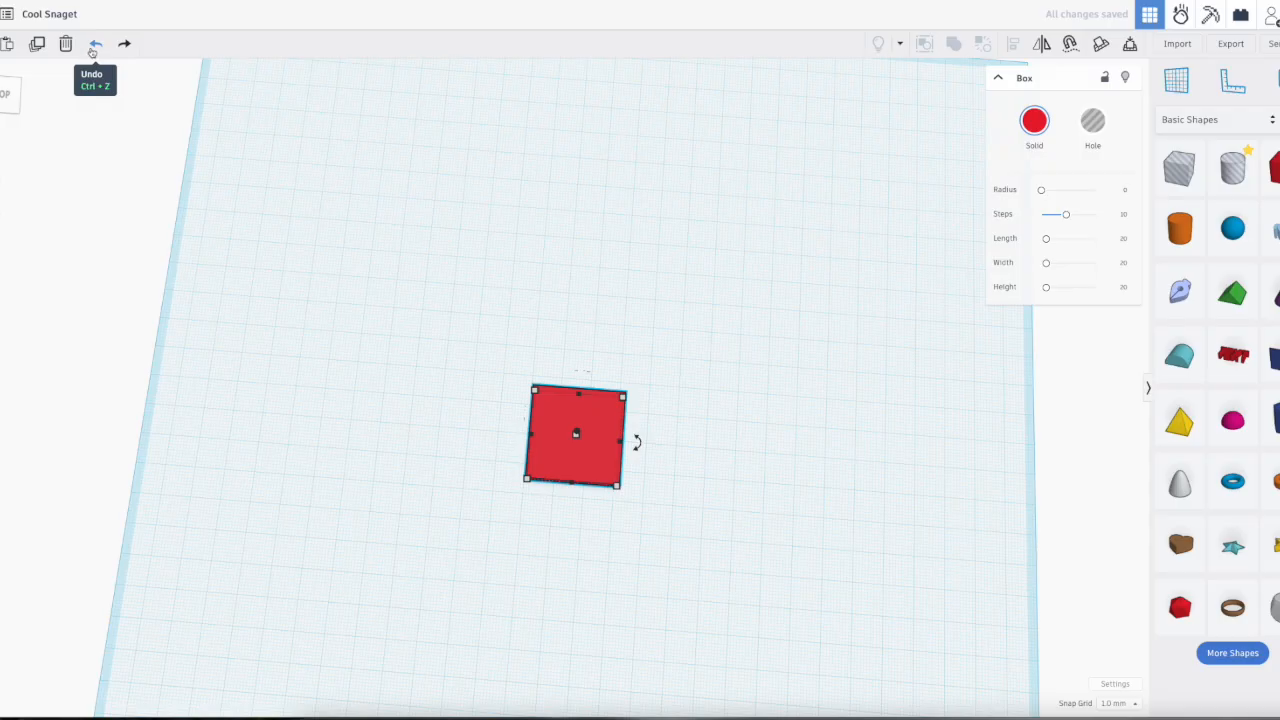
left_click(95, 45)
Step: Tilt the flat box 45° about a horizontal axis
right_click_drag(697, 445, 568, 400)
mouse_move(571, 391)
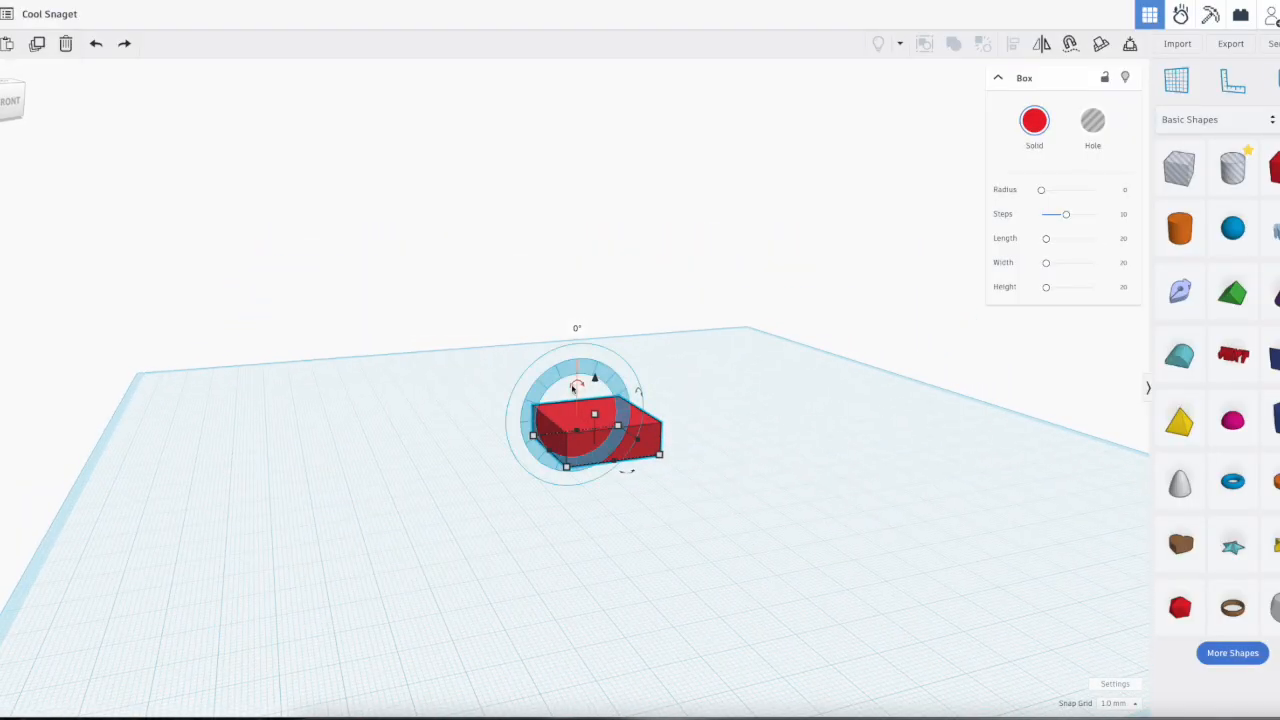
mouse_move(573, 388)
left_mouse_down()
mouse_move(556, 410)
mouse_move(577, 383)
left_mouse_up()
right_click_drag(716, 427, 886, 430)
mouse_move(636, 384)
left_click_drag(636, 384, 574, 393)
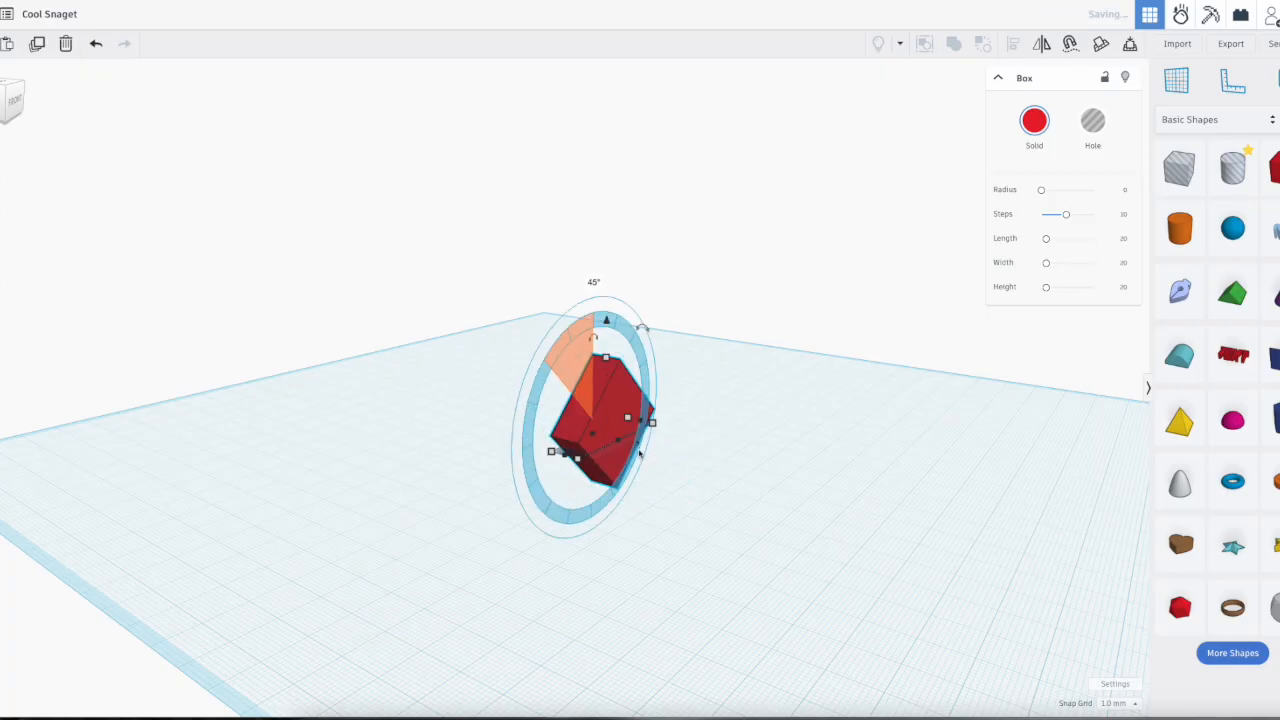
left_click_drag(640, 453, 640, 453)
Step: Rotate the tilted box -67.5° about its vertical axis and tilt it about a horizontal axis
left_click_drag(726, 429, 717, 468)
right_click_drag(864, 526, 696, 505)
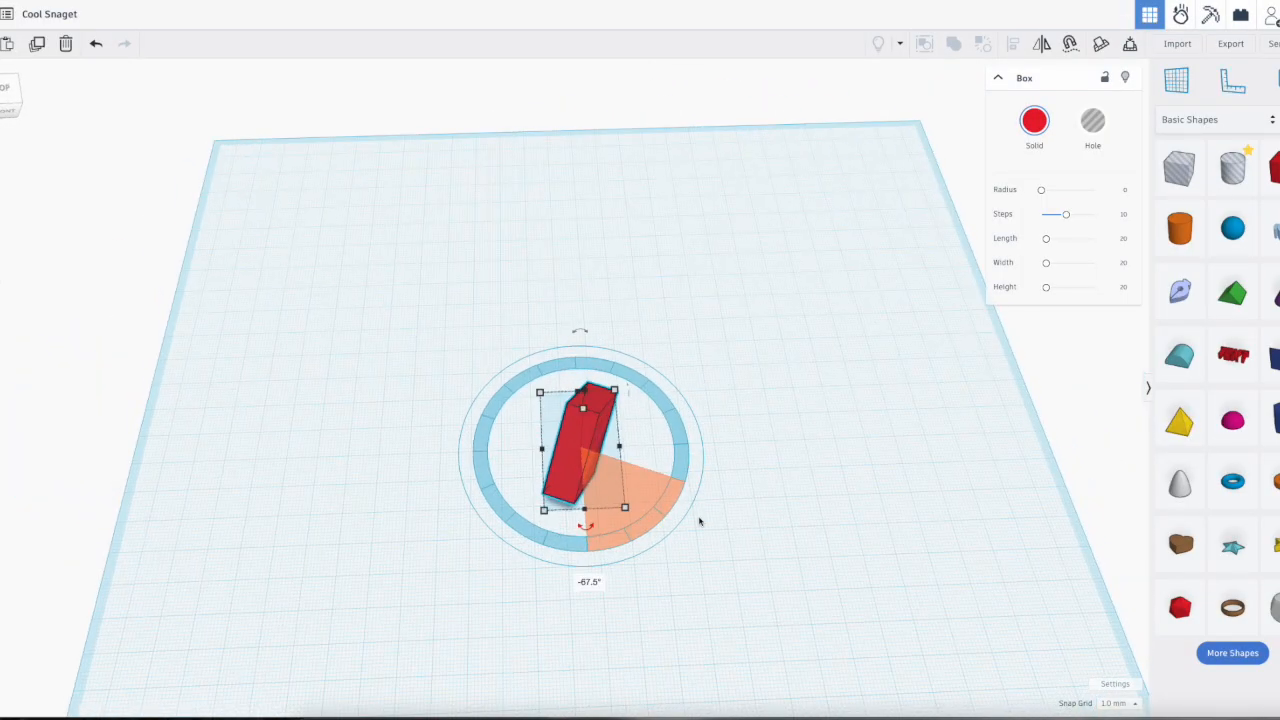
right_click_drag(755, 518, 543, 346)
left_click_drag(571, 331, 503, 321)
left_click(740, 451)
right_click_drag(729, 451, 634, 471)
left_click(578, 430)
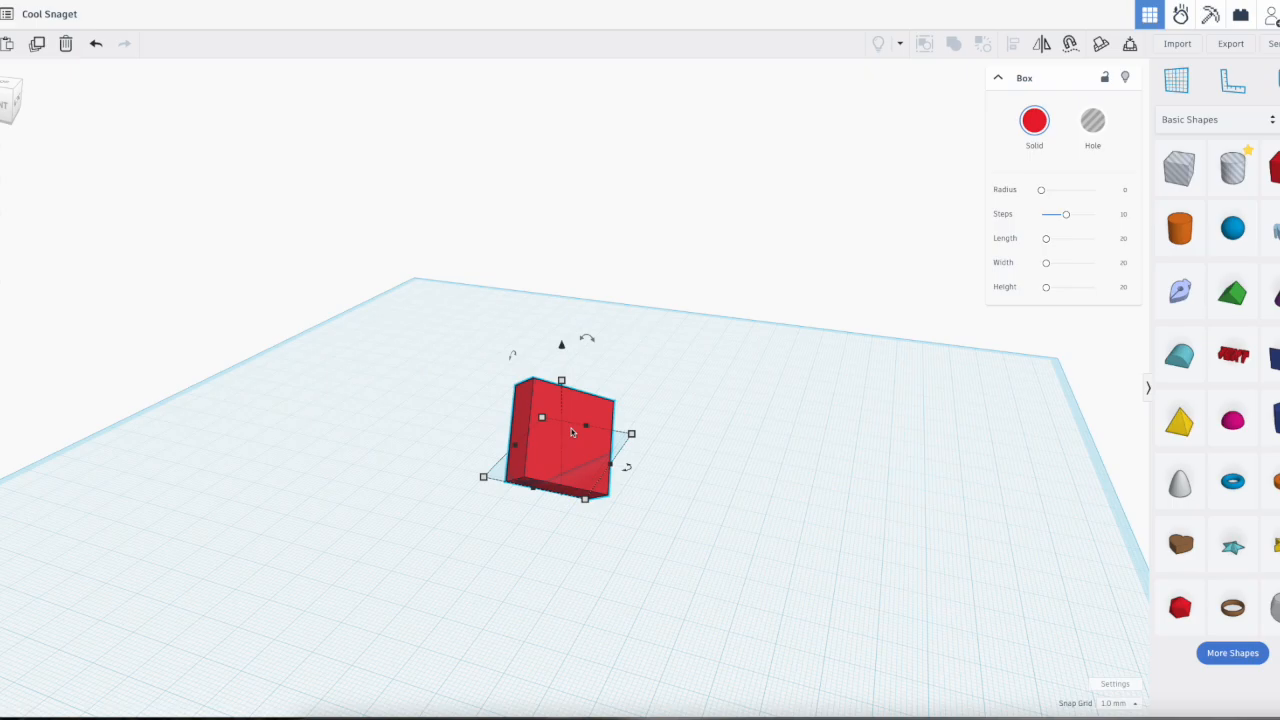
Step: Tilt the box once more about a horizontal axis and delete it
left_click_drag(591, 349, 669, 432)
right_click_drag(766, 466, 630, 422)
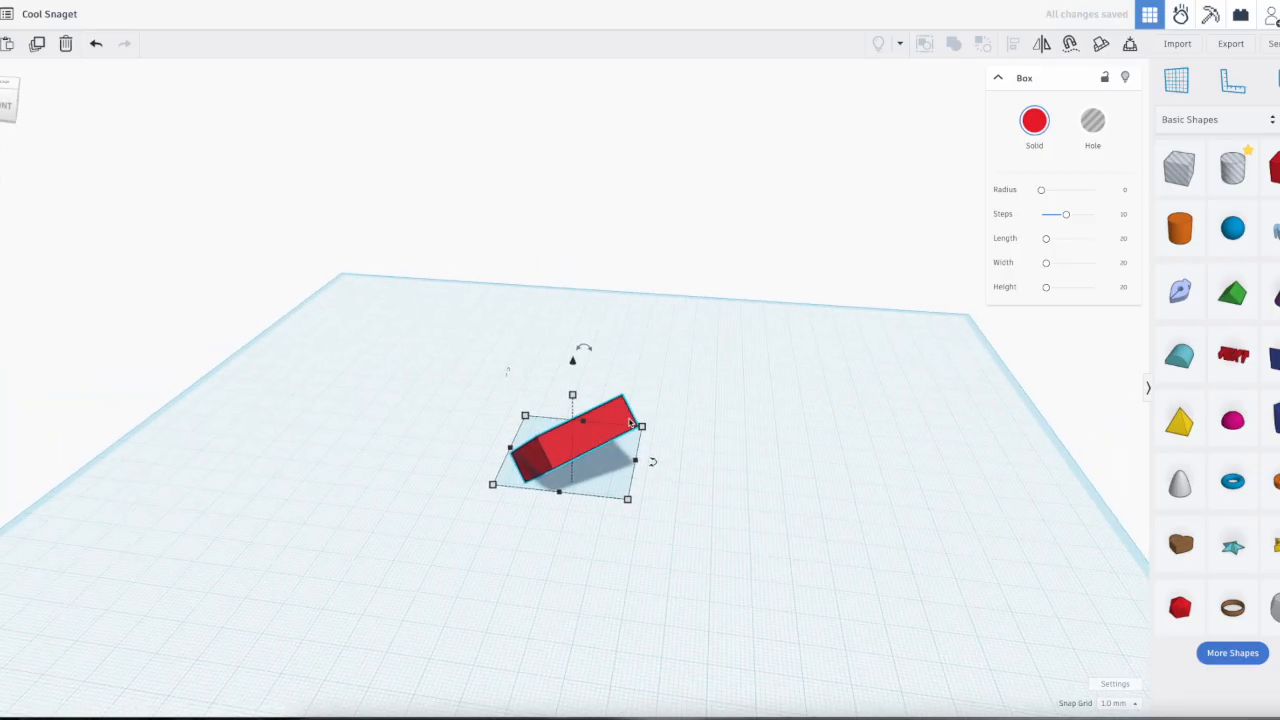
key("Delete")
Step: Place a new solid box with default dimensions near the middle of the workplane
left_click_drag(1276, 178, 600, 490)
left_click(720, 506)
right_click_drag(620, 502, 662, 517)
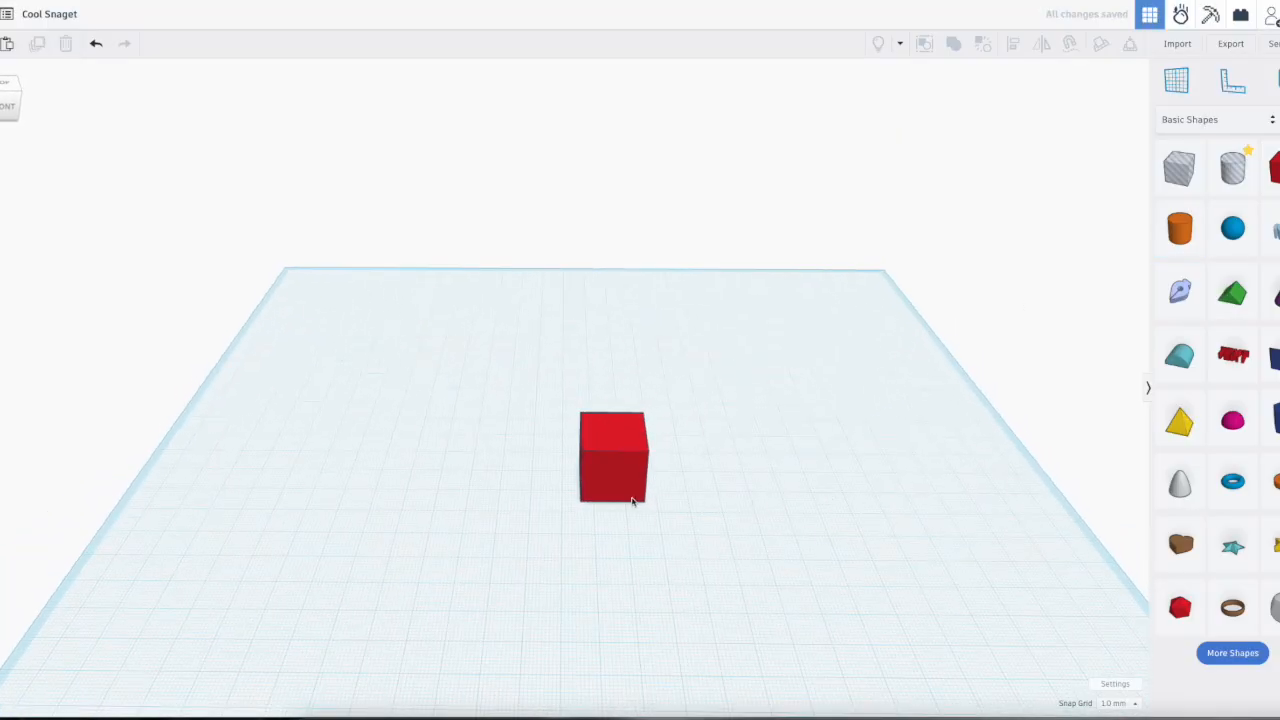
Step: Place a blue sphere on the workplane beside the red box, leaving a gap between them
scroll(632, 501, "up", 4)
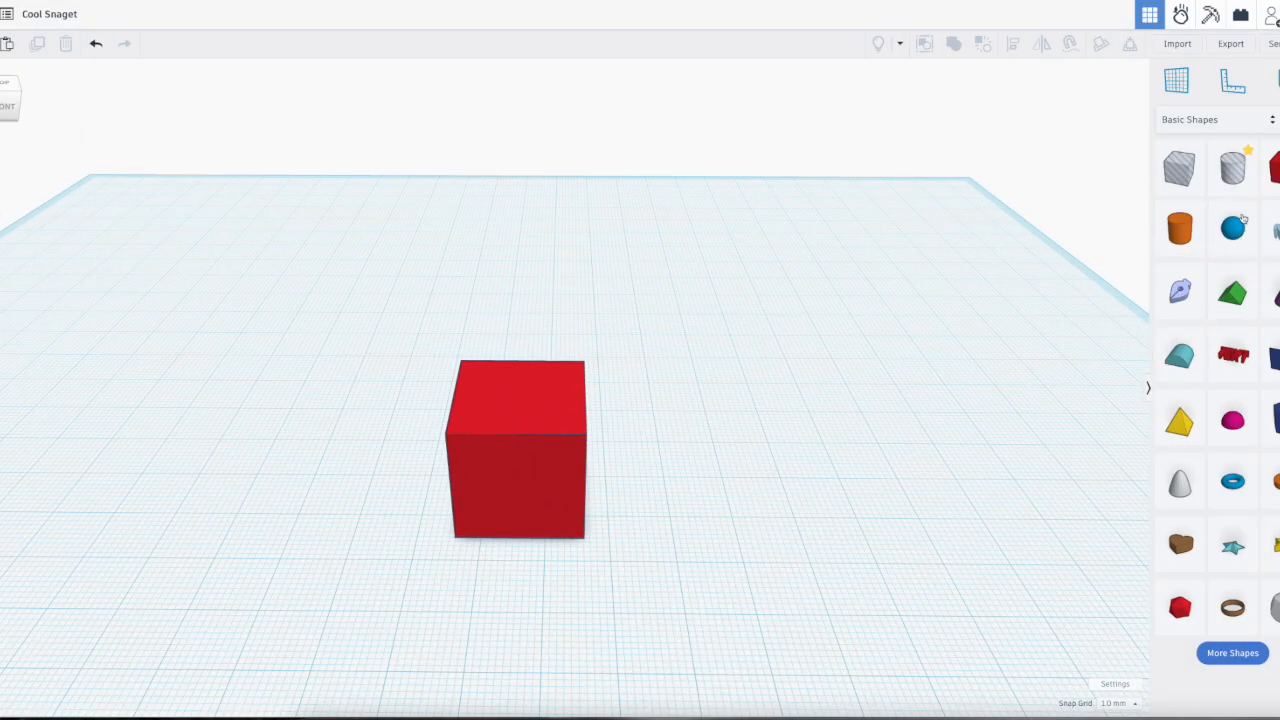
left_click(1235, 231)
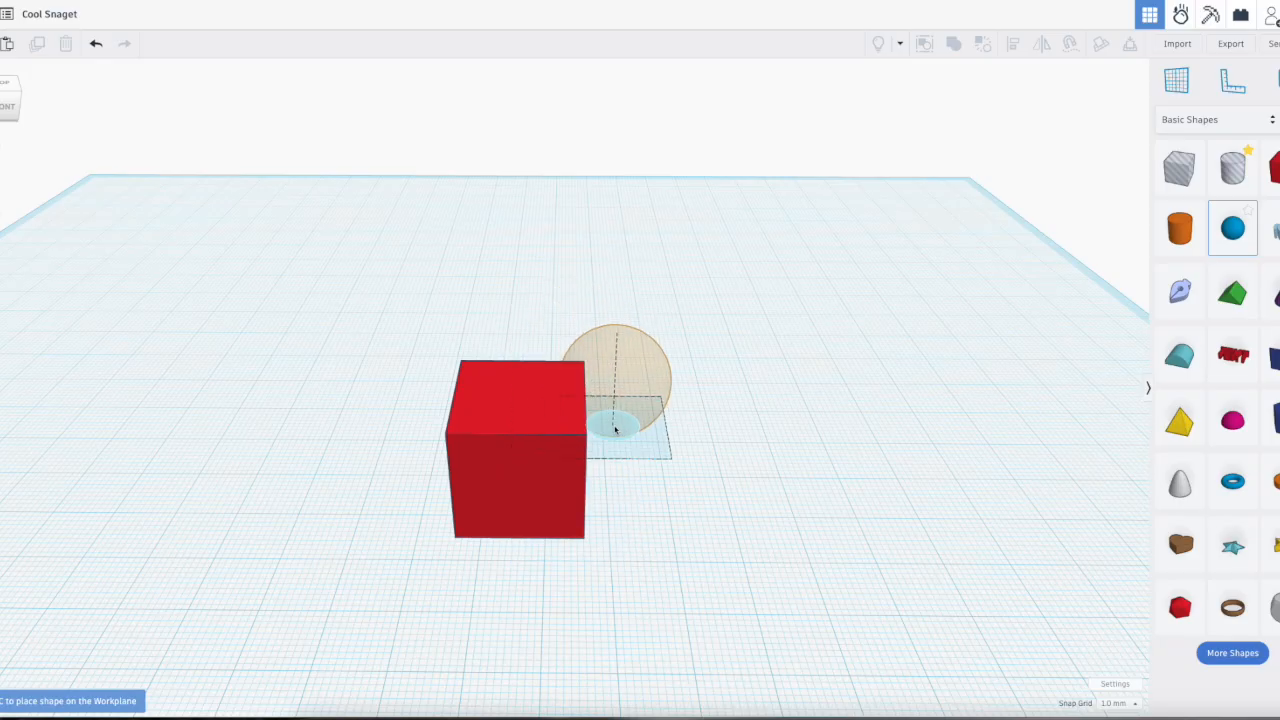
left_click(935, 458)
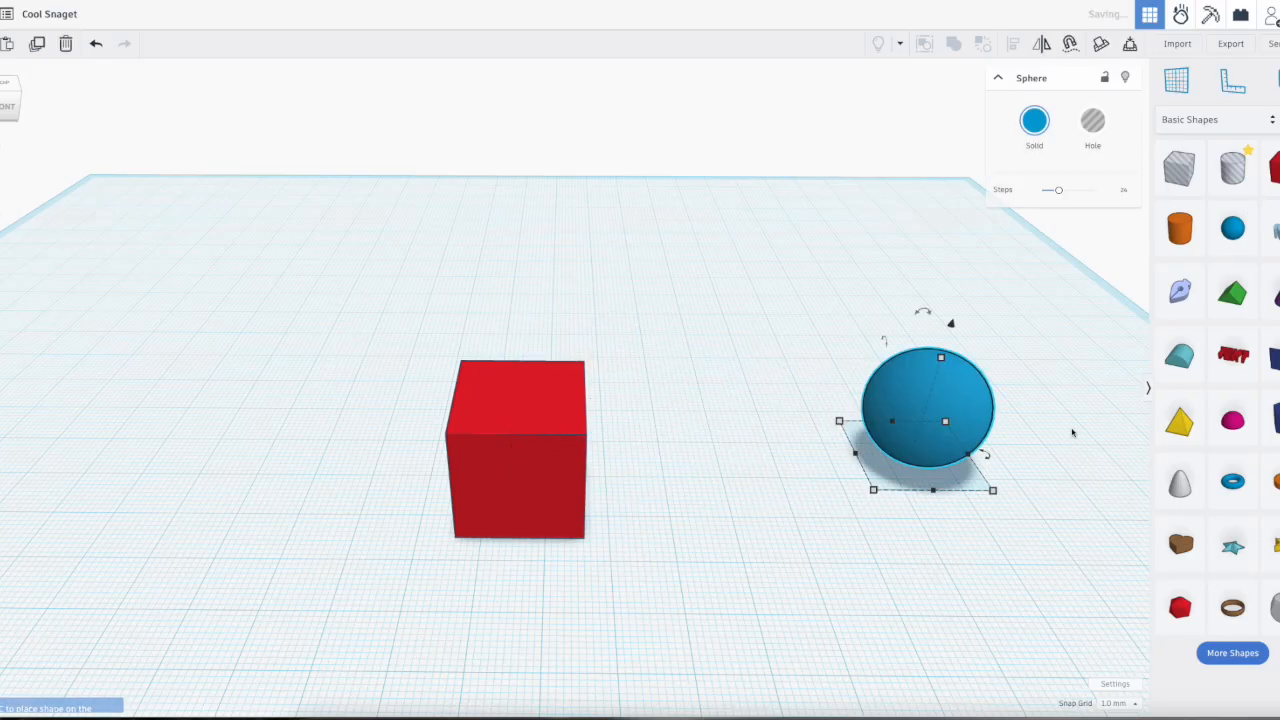
Step: Place a pyramid on the top face of the red box, inspect it, and delete it
left_click(1182, 423)
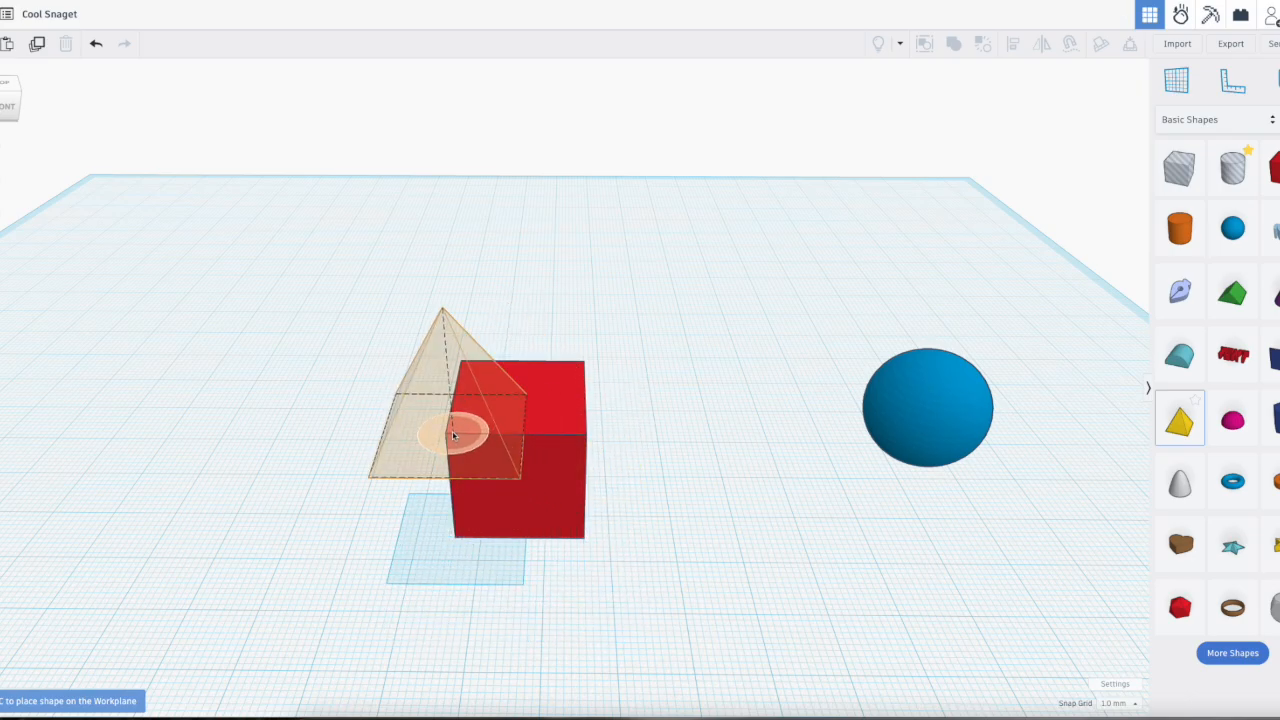
left_click(530, 417)
right_click_drag(792, 433, 635, 422)
left_click_drag(424, 362, 641, 288)
key("Delete")
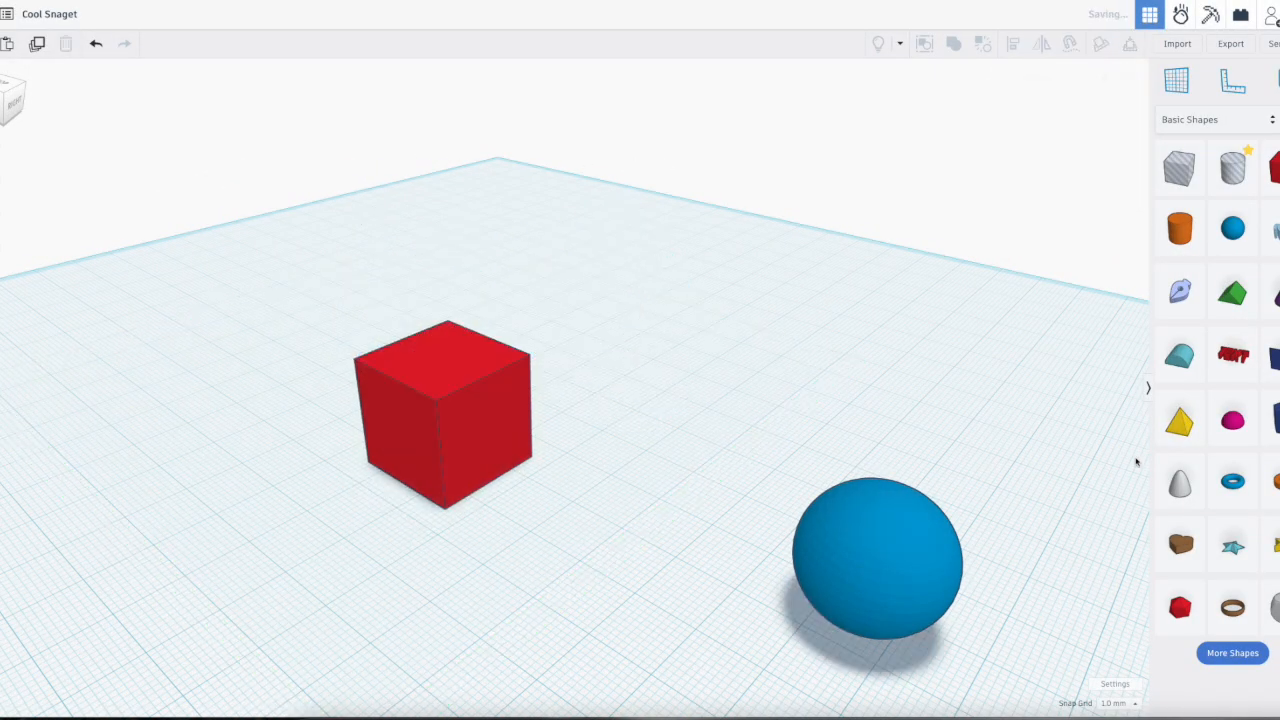
Step: Place a pyramid on one of the red box's vertical side faces and delete it
left_click(1181, 423)
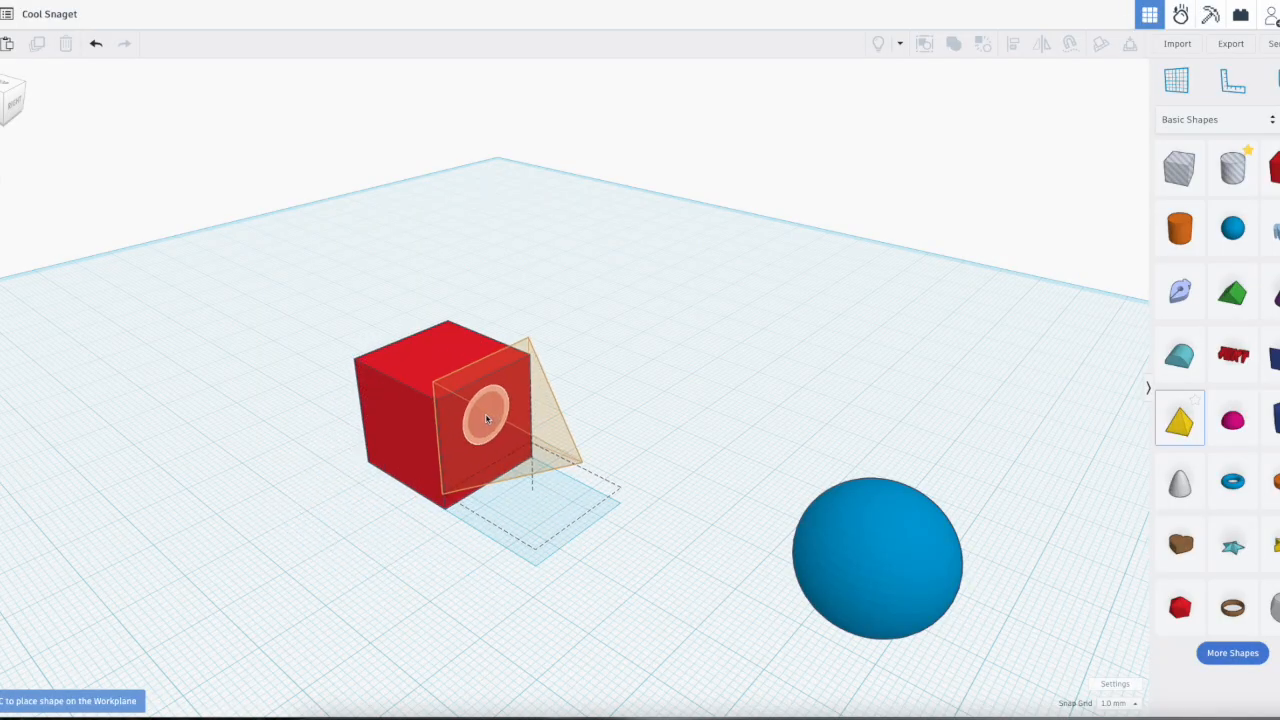
left_click(487, 419)
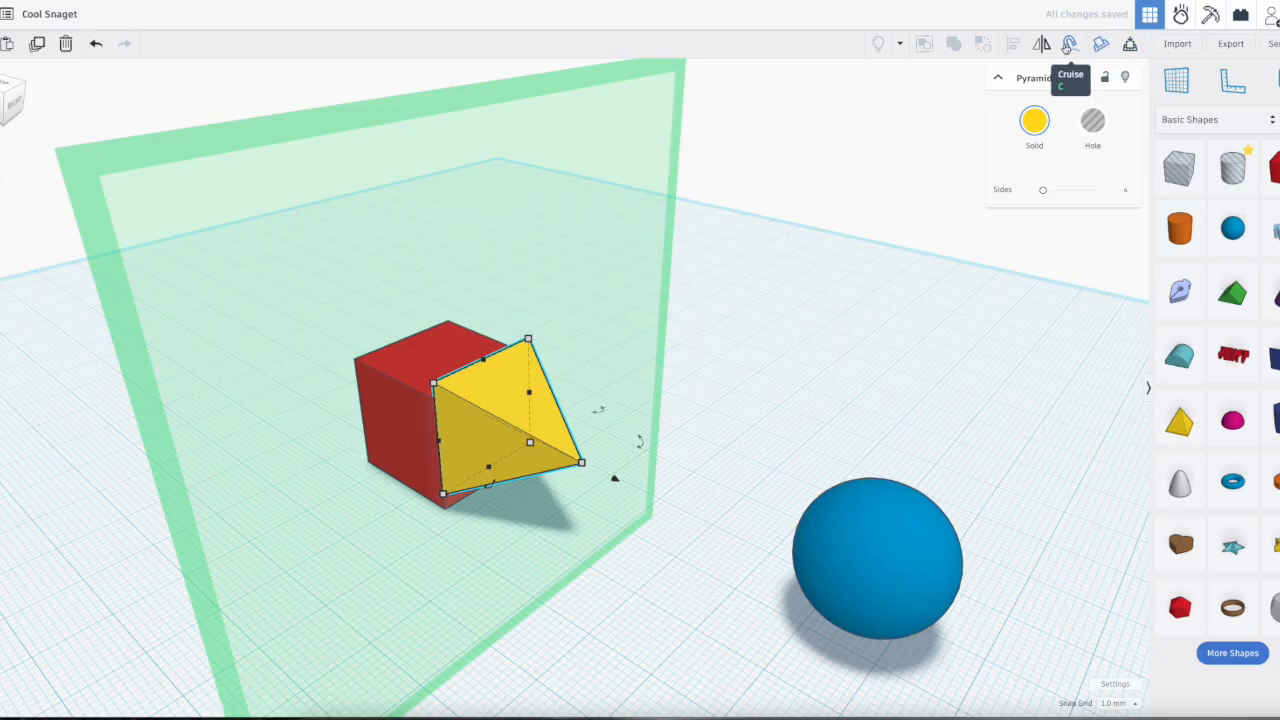
key("Delete")
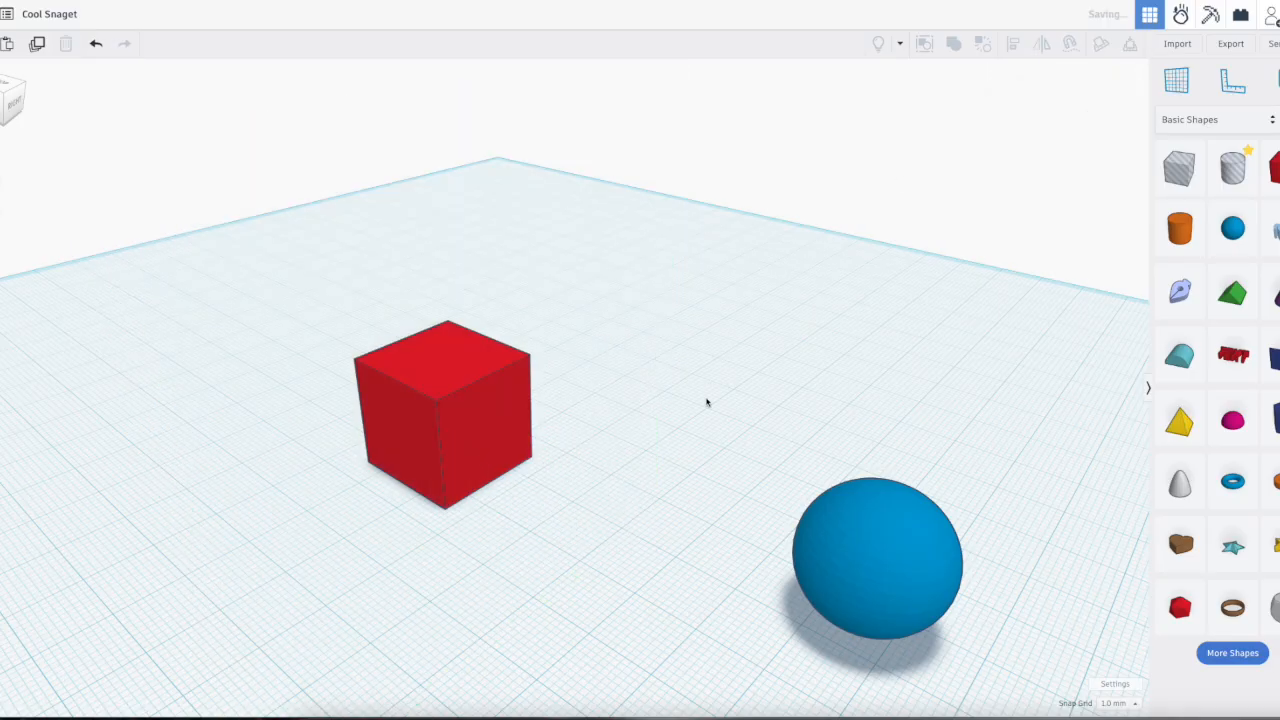
Step: Delete the blue sphere beside the red box
right_click_drag(671, 441, 877, 474)
left_click(885, 472)
key("Delete")
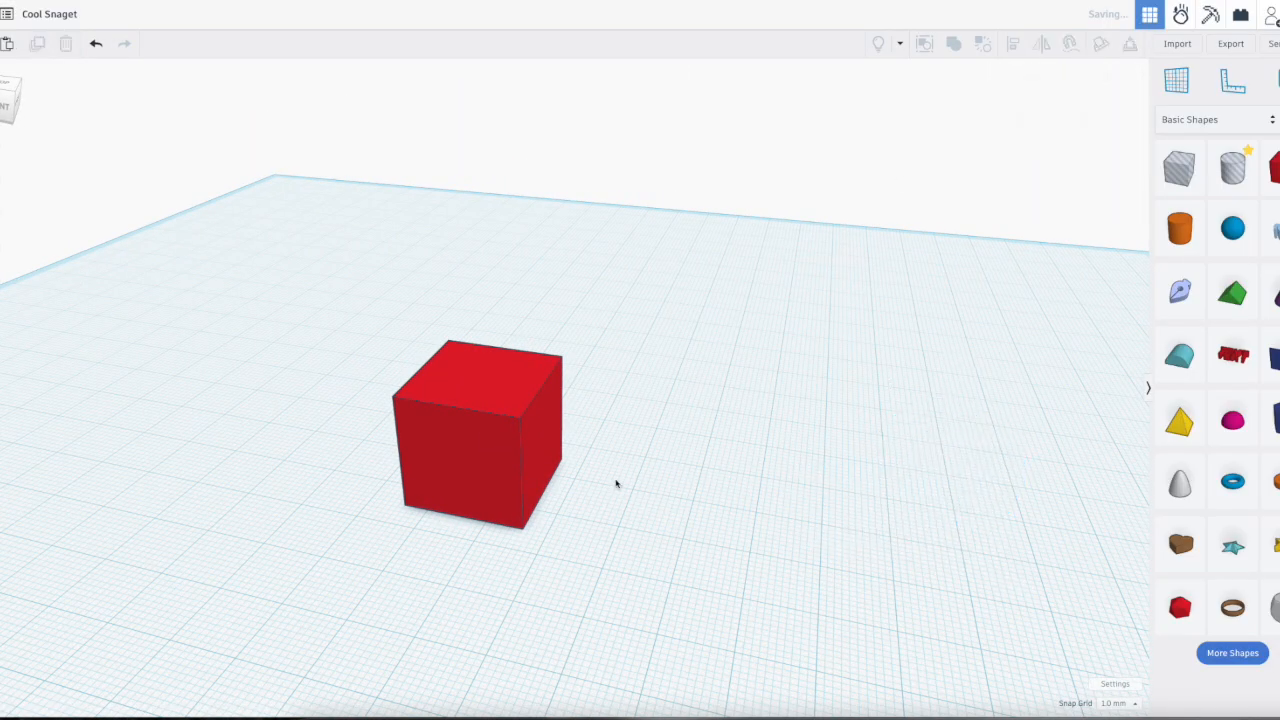
Step: Place a pyramid upright on the workplane beside the red box and delete it
right_click_drag(616, 484, 765, 503)
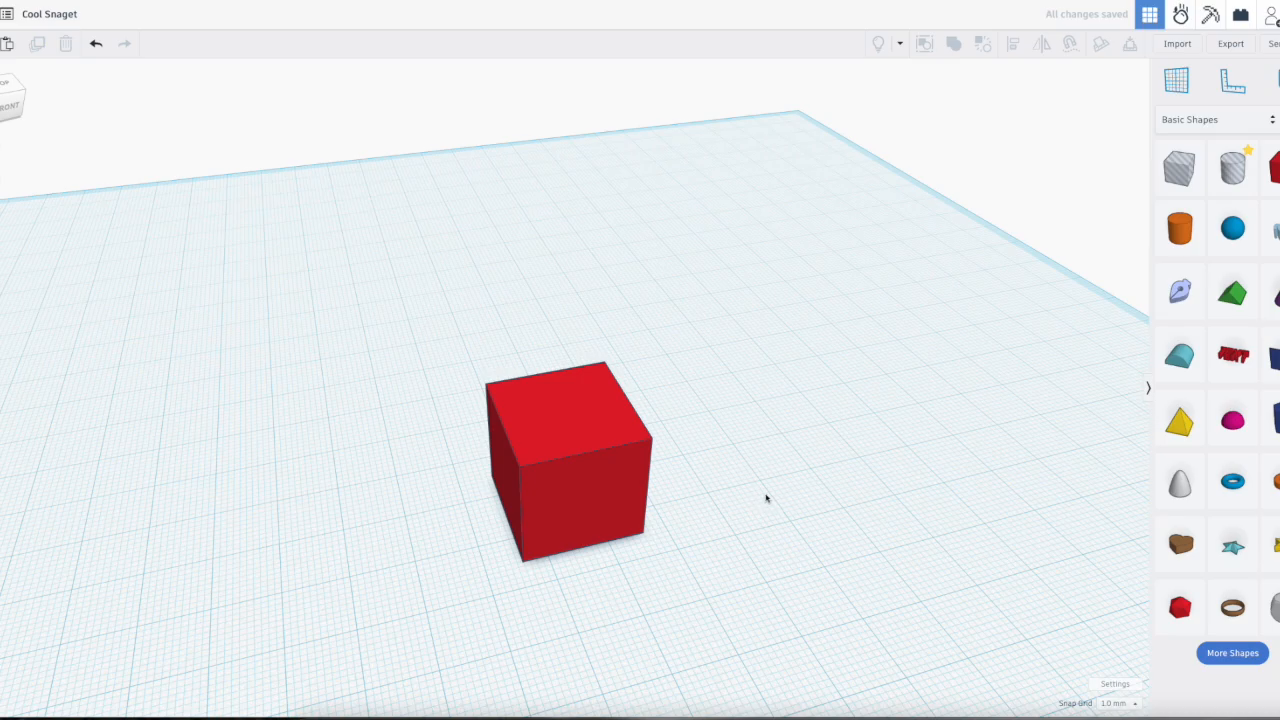
right_click_drag(834, 476, 908, 442)
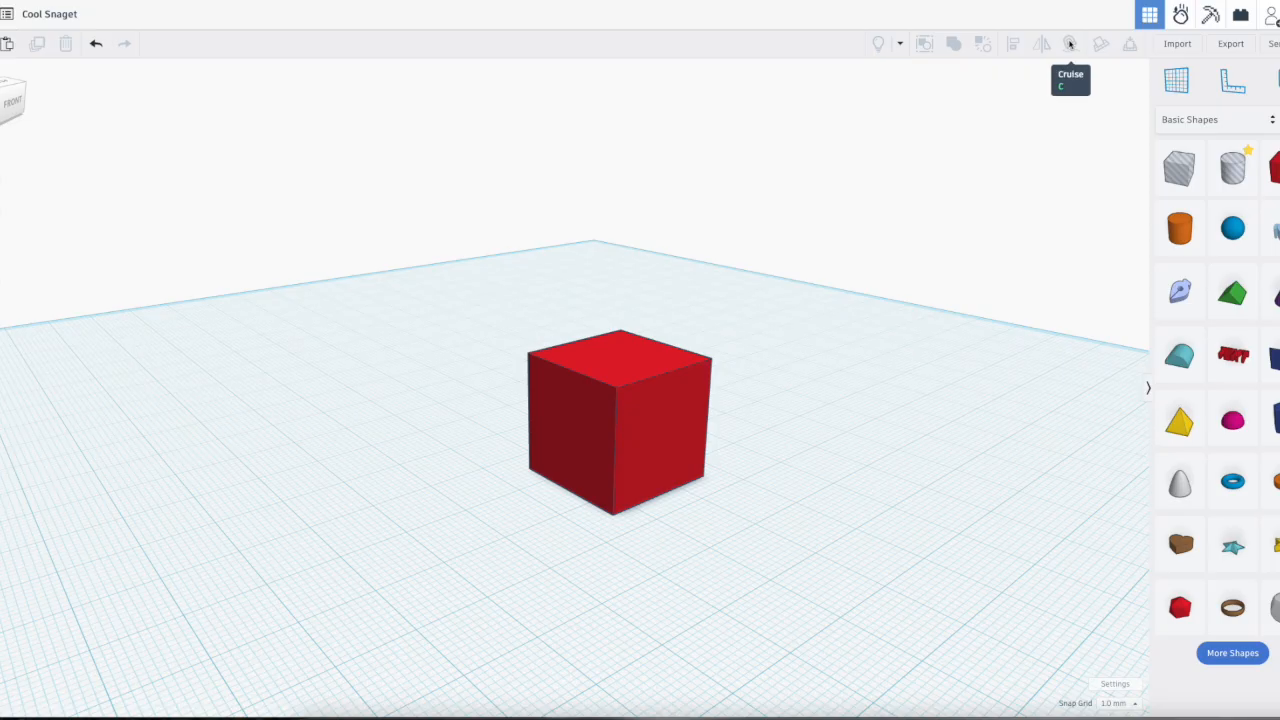
left_click(1182, 424)
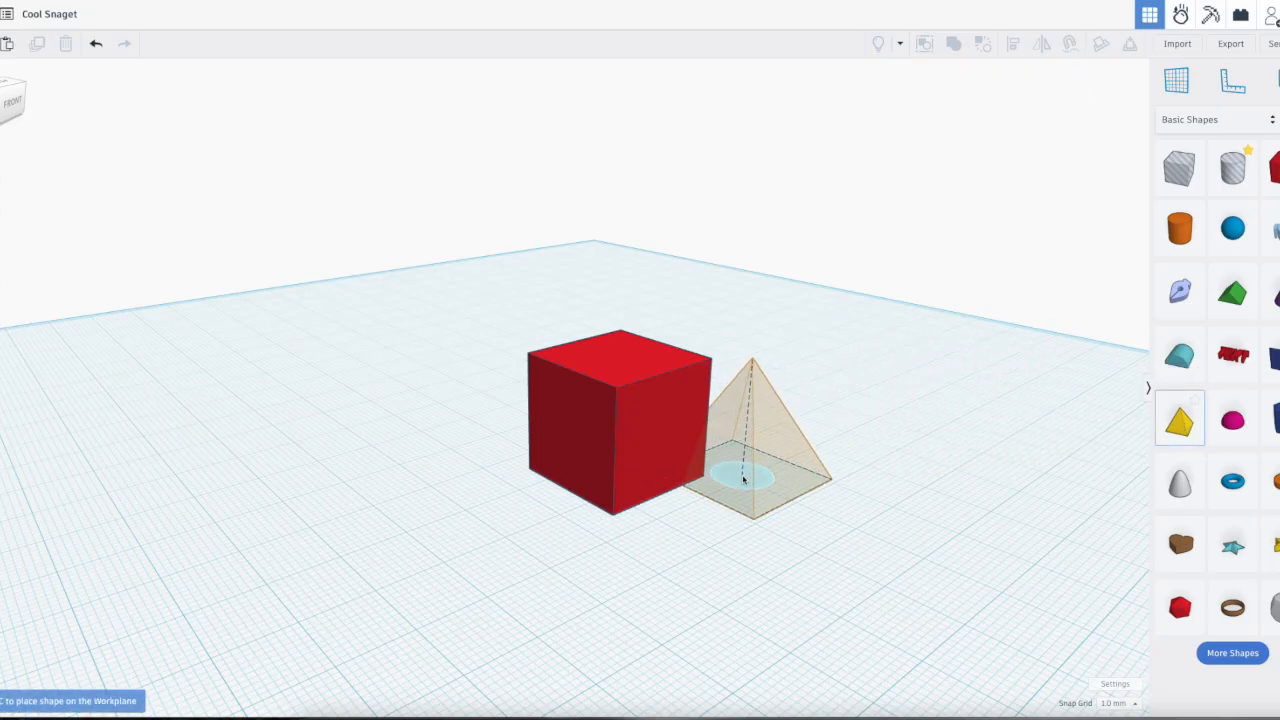
left_click(834, 492)
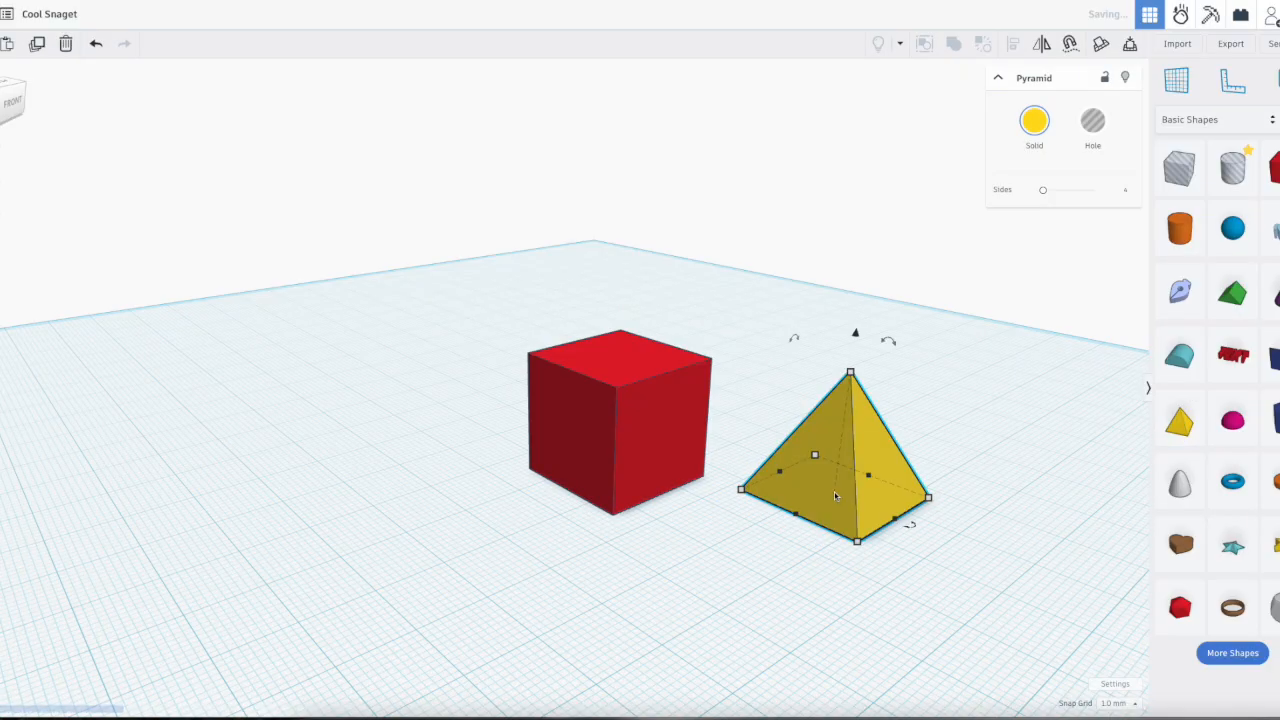
key("Delete")
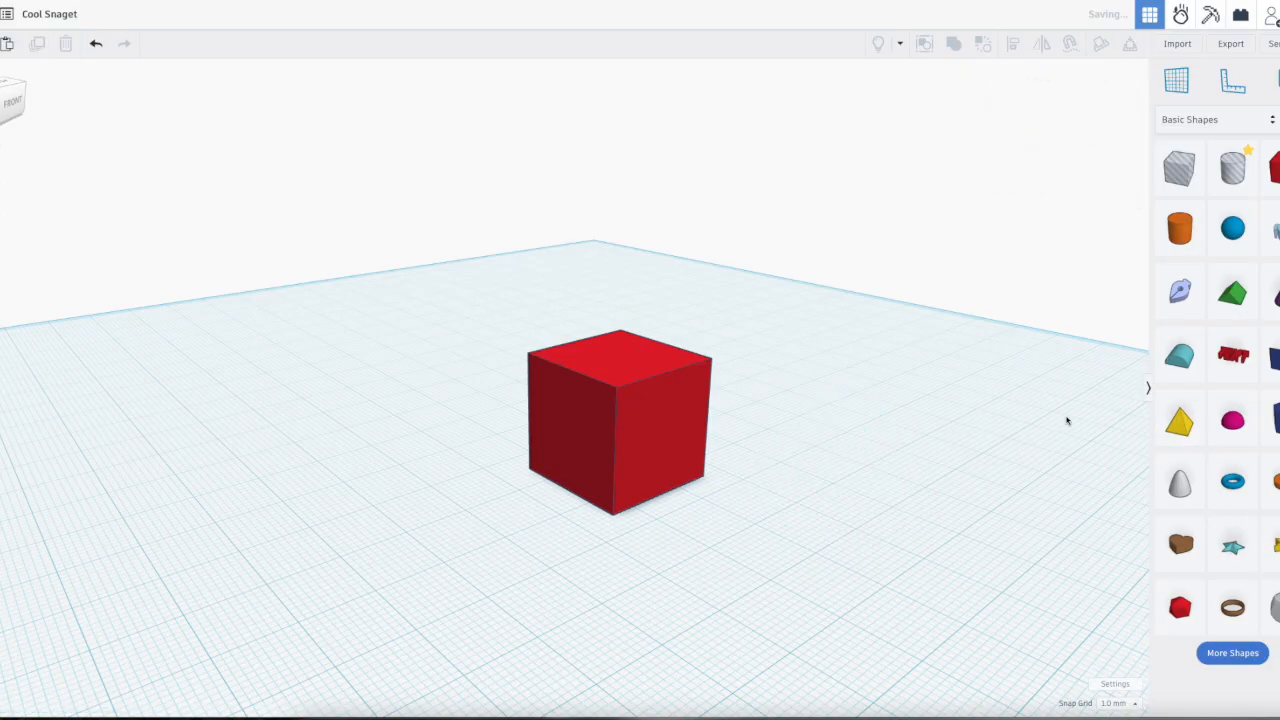
Step: Attach pyramids to two adjacent side faces of the red box and to its top face
left_click(1190, 428)
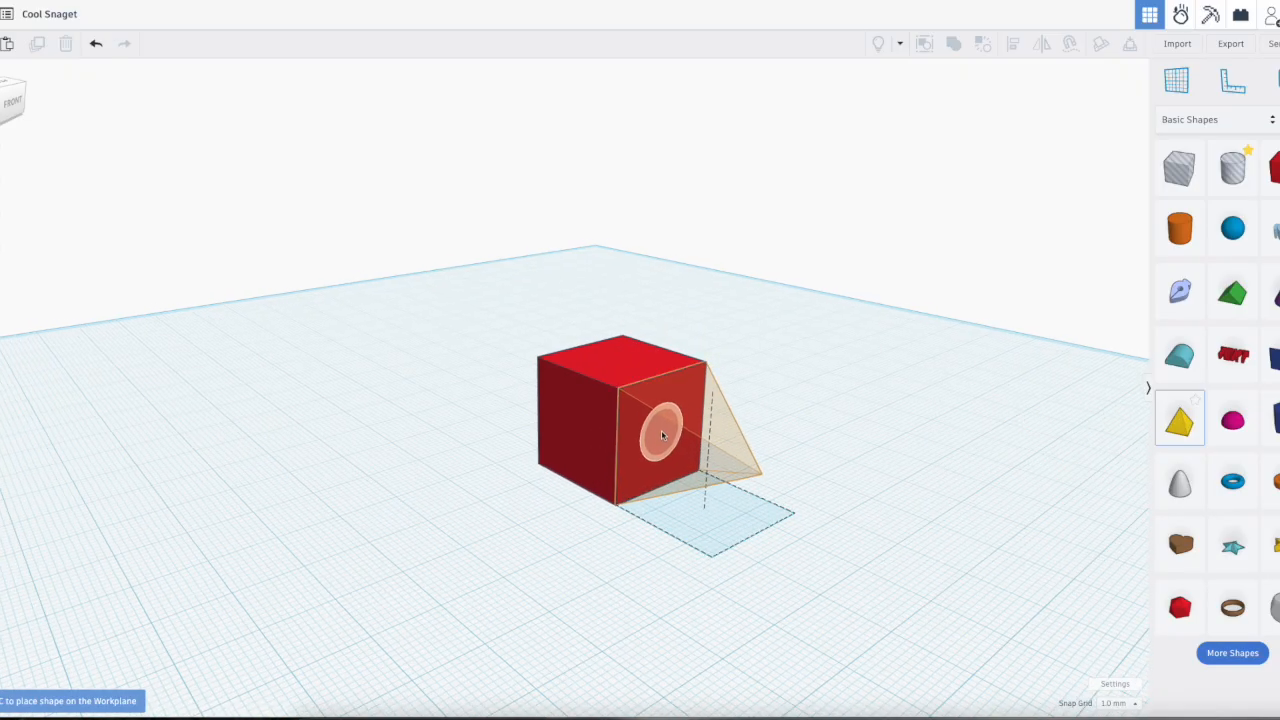
left_click(661, 430)
left_click(1179, 421)
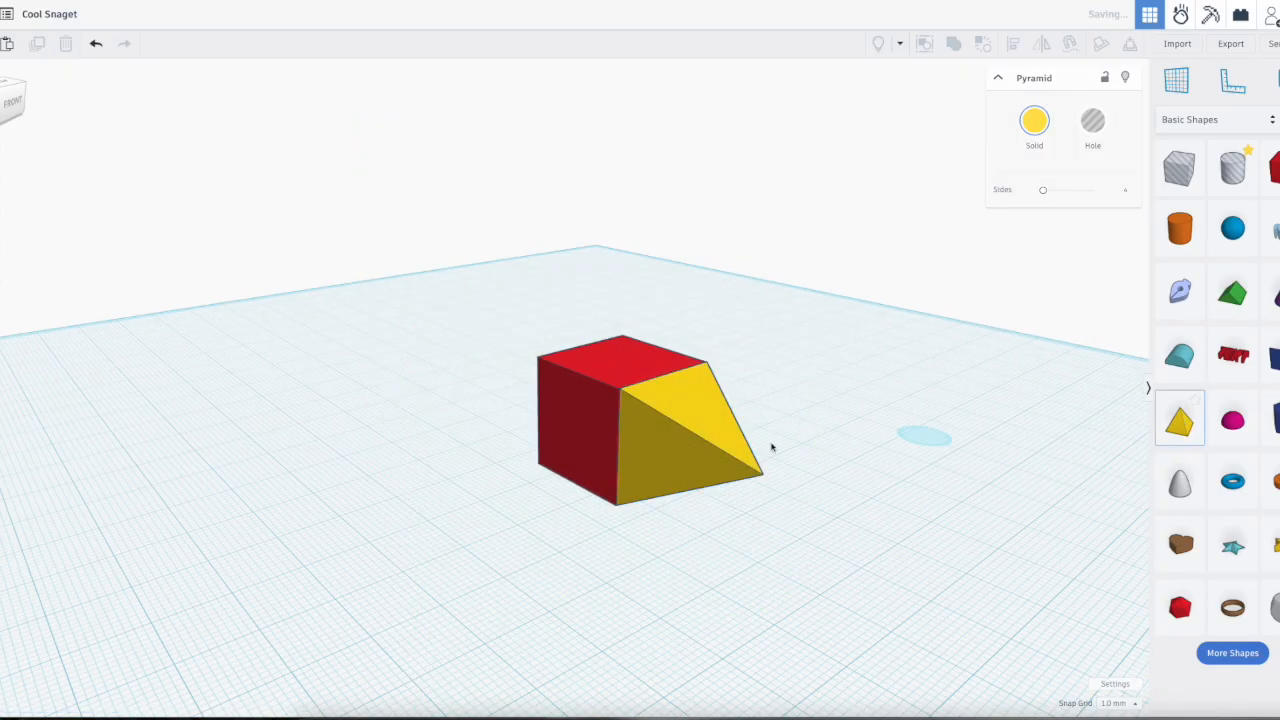
left_click(575, 435)
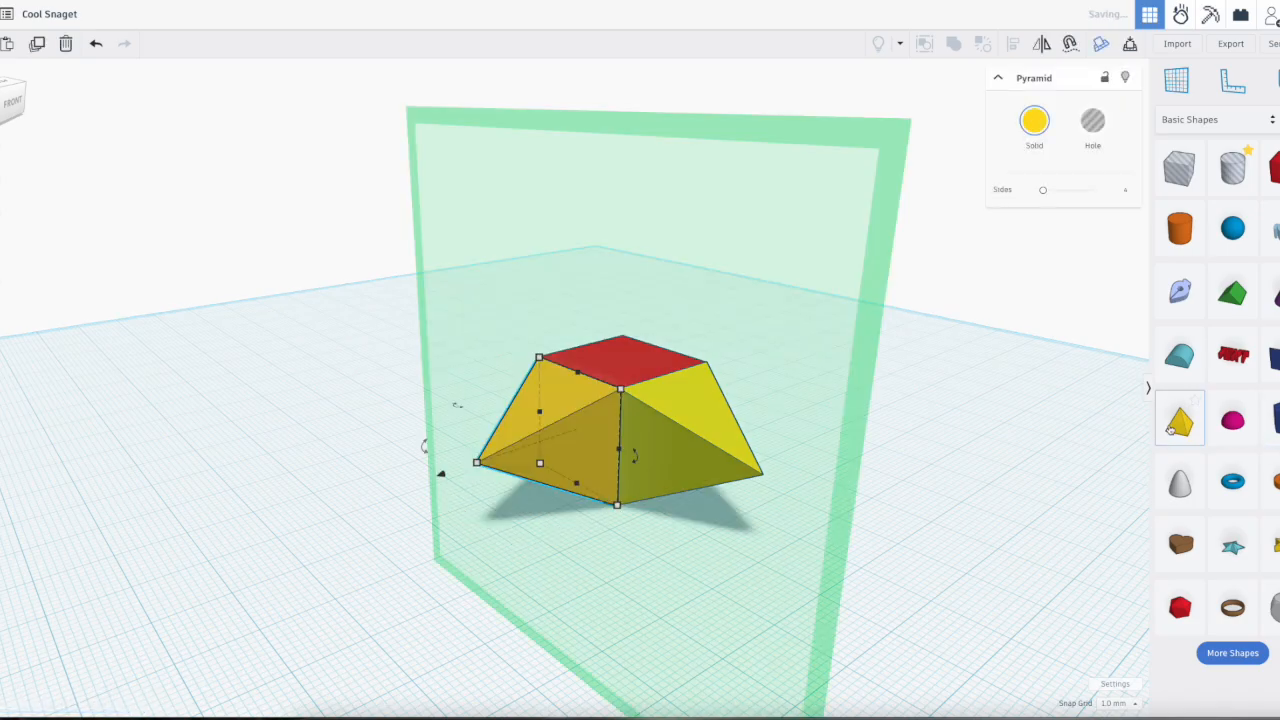
left_click(1179, 421)
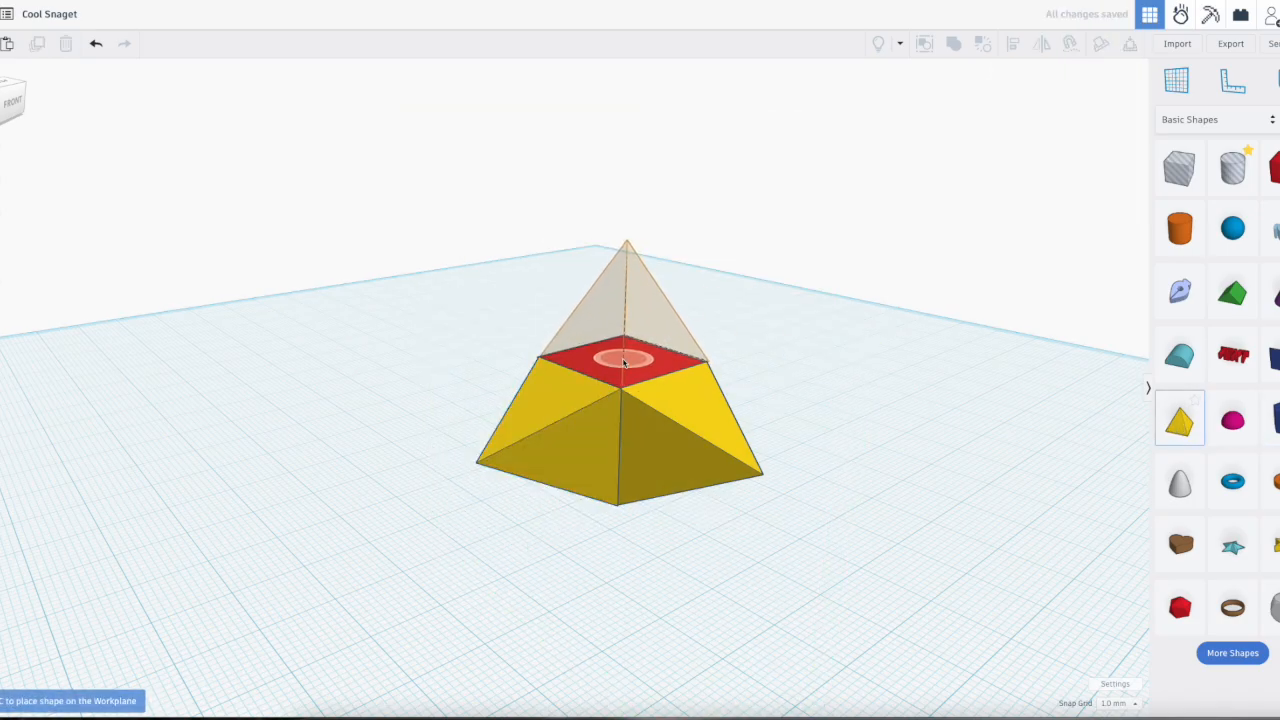
left_click(625, 363)
Step: Attach a magenta half sphere to a free side face of the red box
left_click(834, 471)
right_click_drag(871, 477, 840, 546)
left_click_drag(1252, 428, 745, 500)
Step: Attach a Text shape to the remaining free side face of the red box and change its wording to begin with "C"
right_click_drag(897, 470, 848, 529)
left_click(848, 529)
left_click_drag(1233, 357, 727, 536)
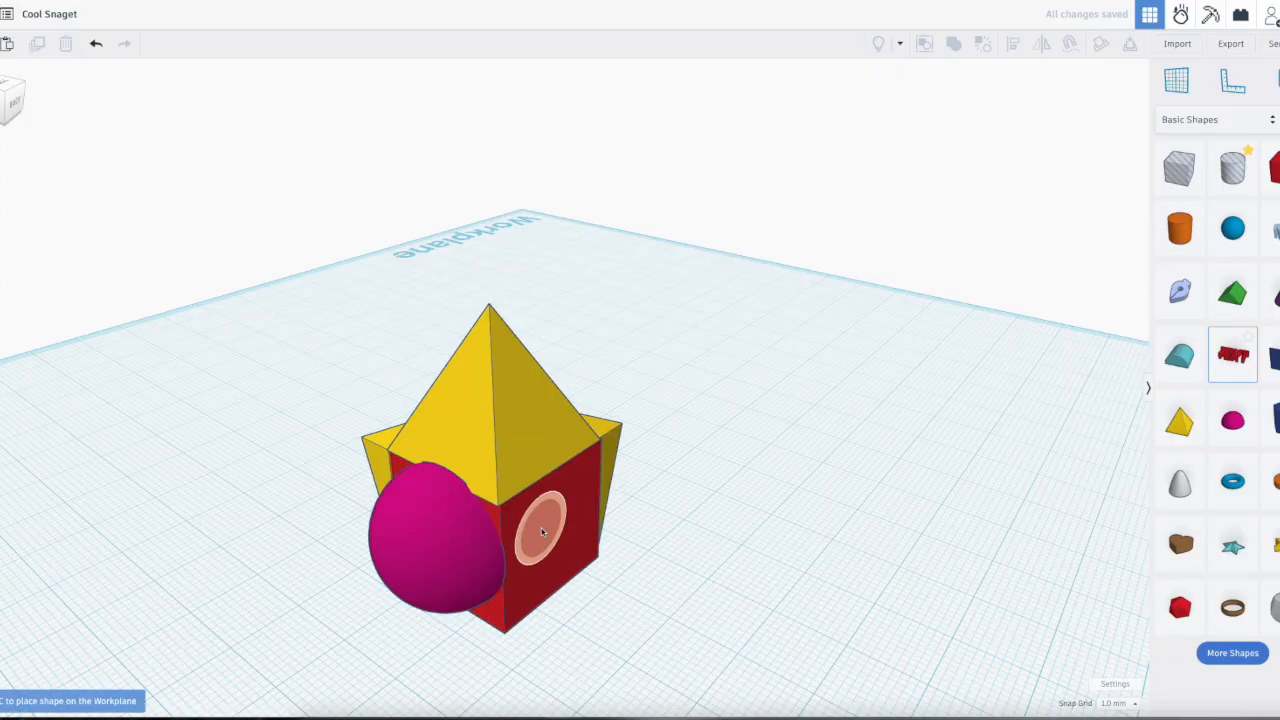
left_click_drag(555, 532, 558, 531)
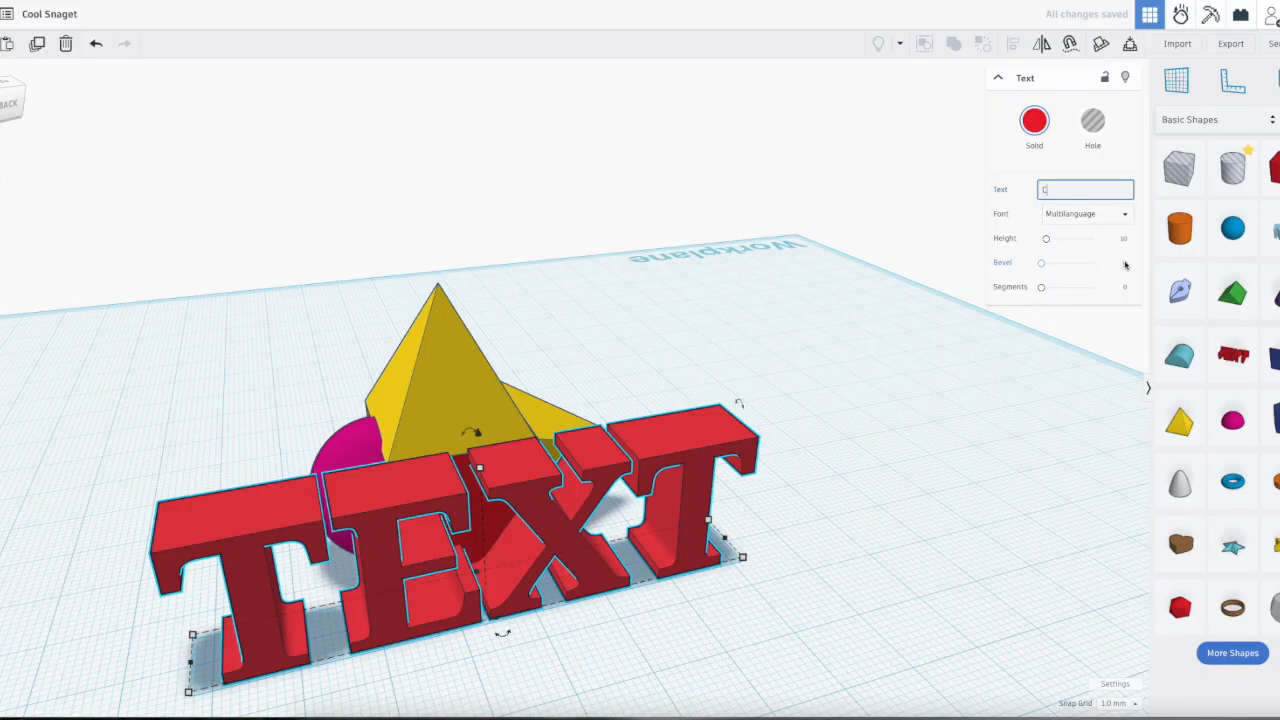
left_click(821, 471)
Step: Delete the red box and all the shapes attached to it, emptying the workplane
right_click_drag(734, 528, 531, 537)
left_click(531, 537)
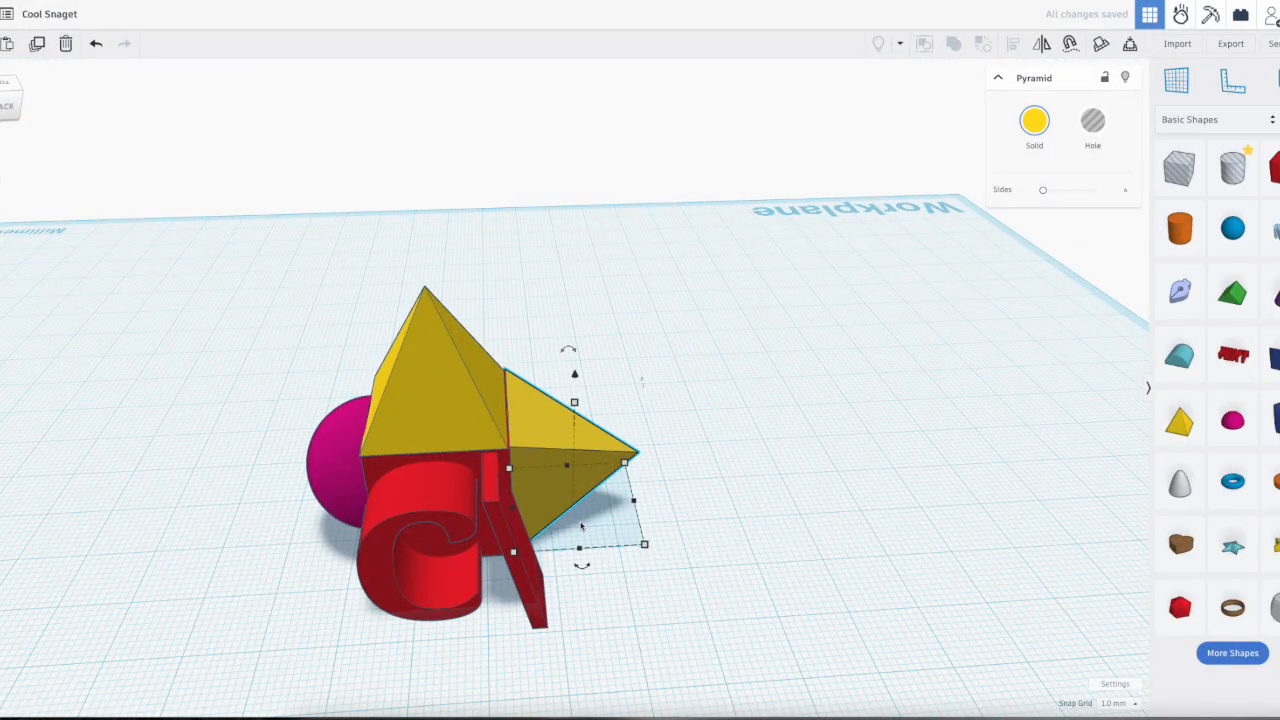
key("ctrl+z")
key("ctrl+z")
key("ctrl+z")
key("ctrl+z")
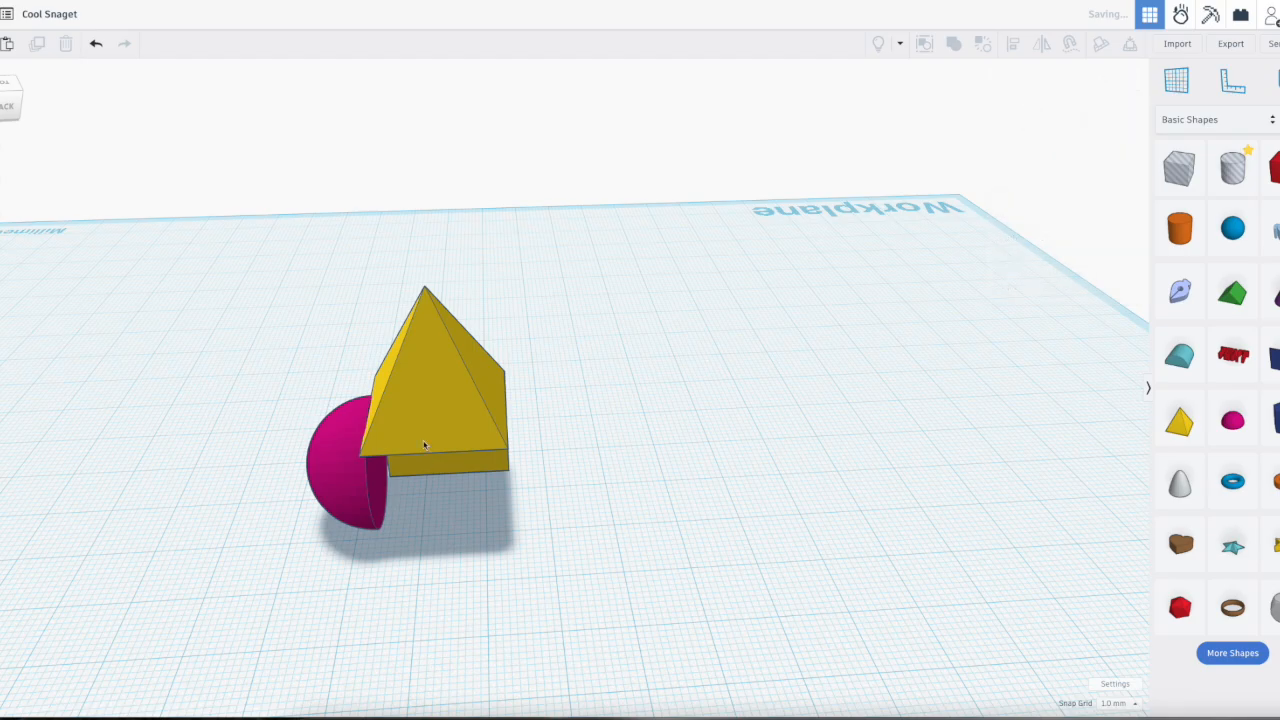
key("ctrl+z")
key("ctrl+z")
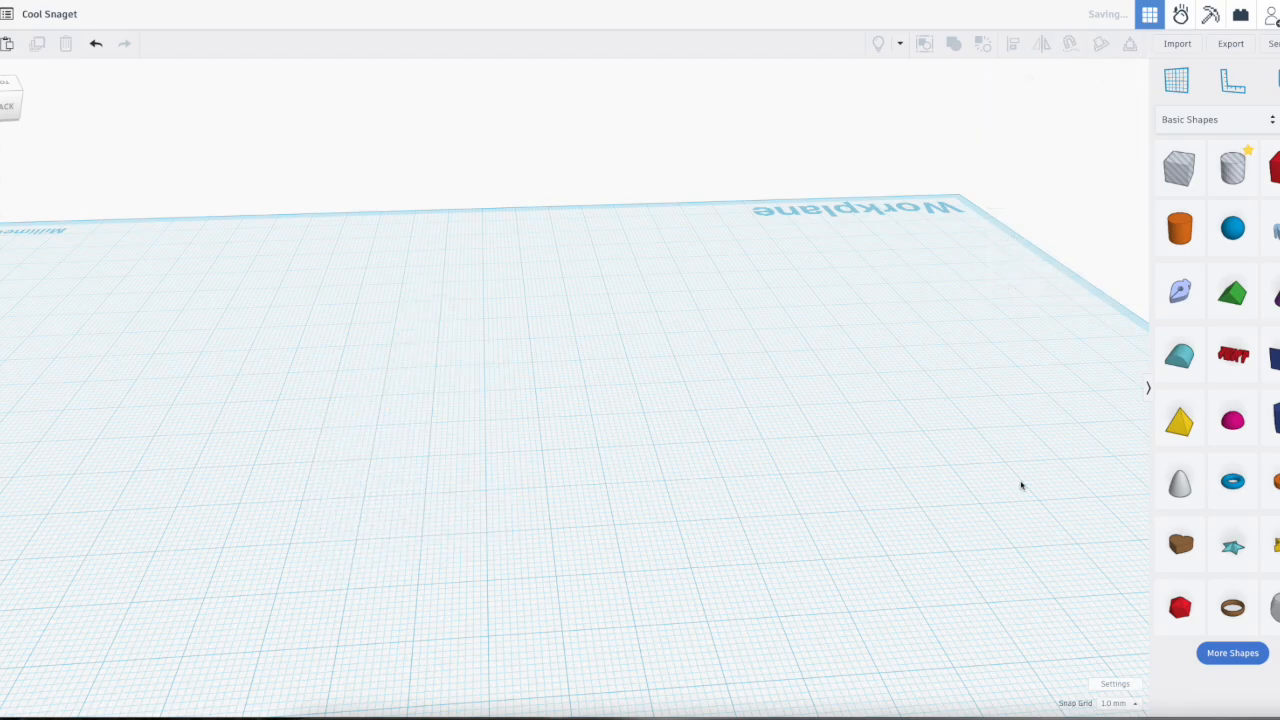
Step: Place a green roof shape near the middle of the empty workplane and scale it up to several times its size
right_click_drag(927, 475, 1076, 425)
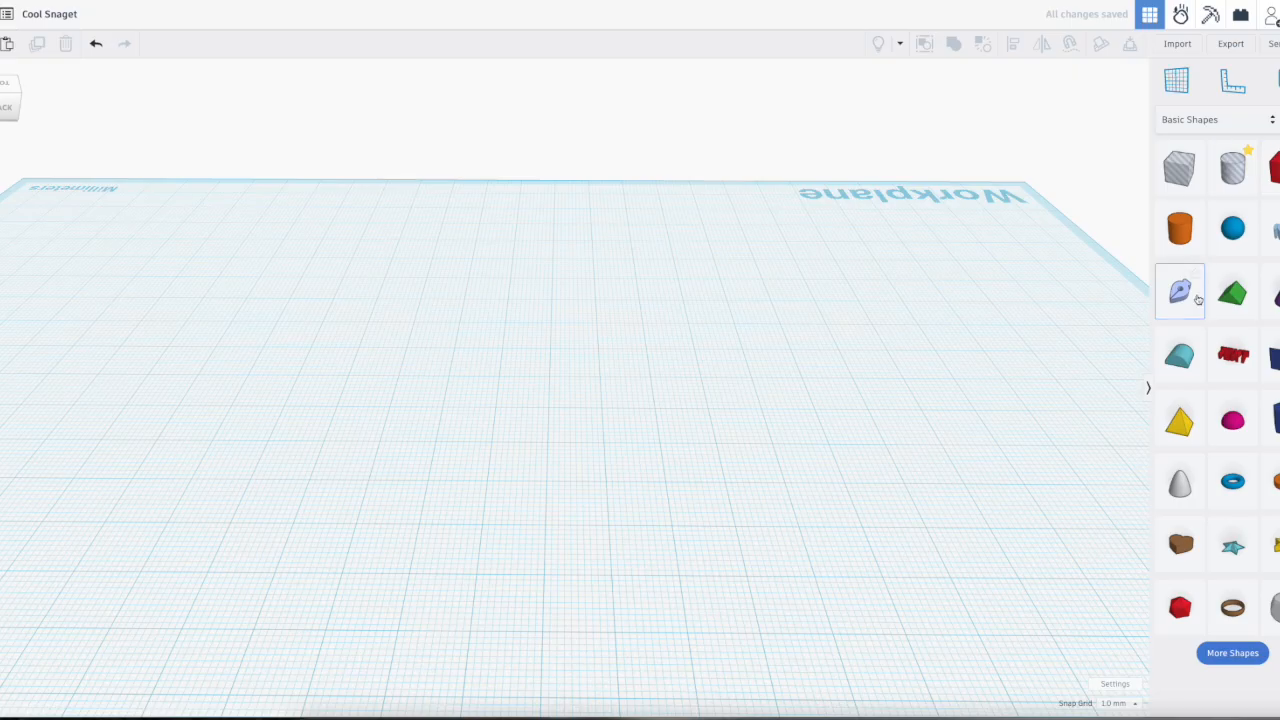
left_click(618, 446)
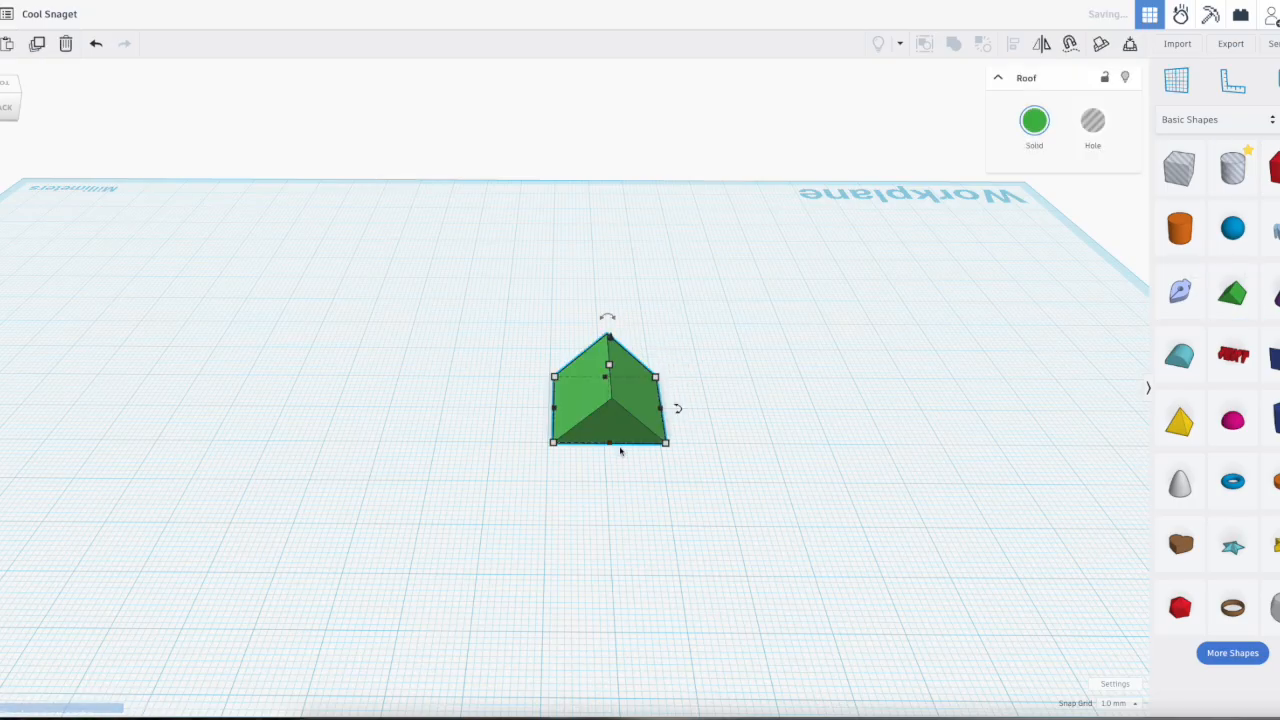
left_click_drag(541, 458, 331, 587, "shift")
left_click(1060, 427)
middle_click_drag(840, 437, 979, 442)
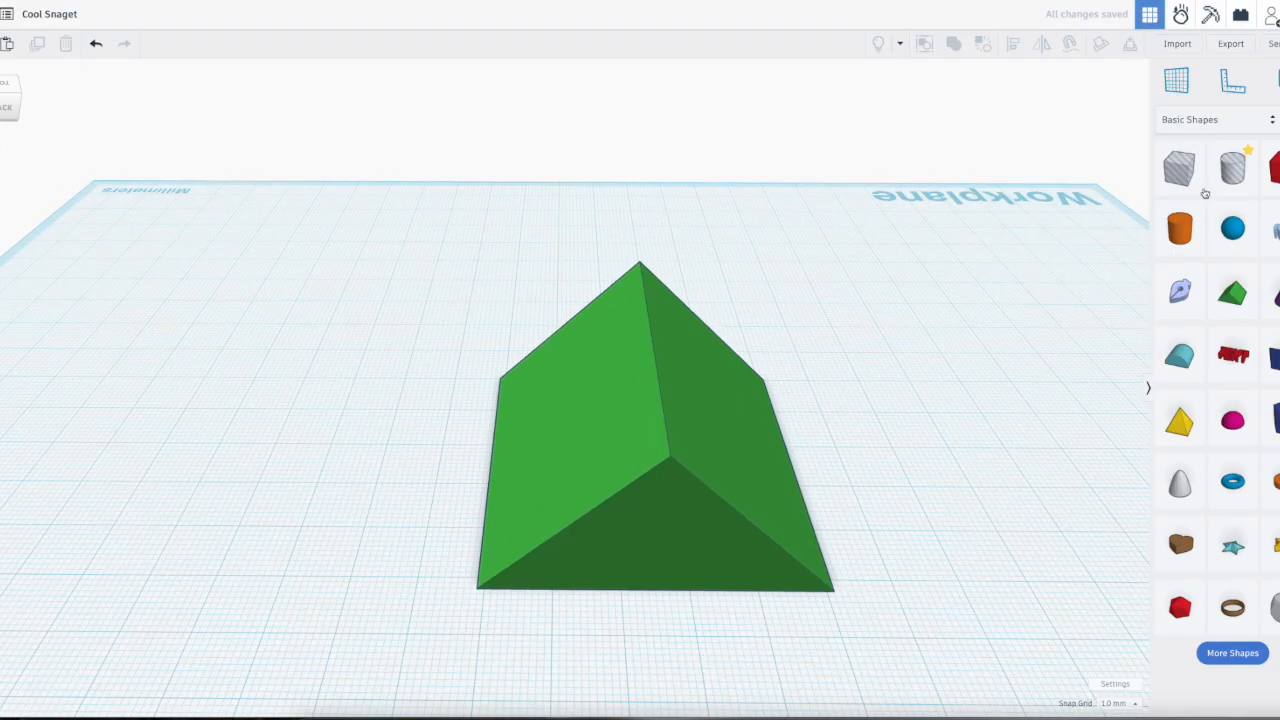
Step: Place a cylinder hole on the workplane beside the green roof and stretch its height to 36 mm
left_click(1233, 175)
left_click(851, 452)
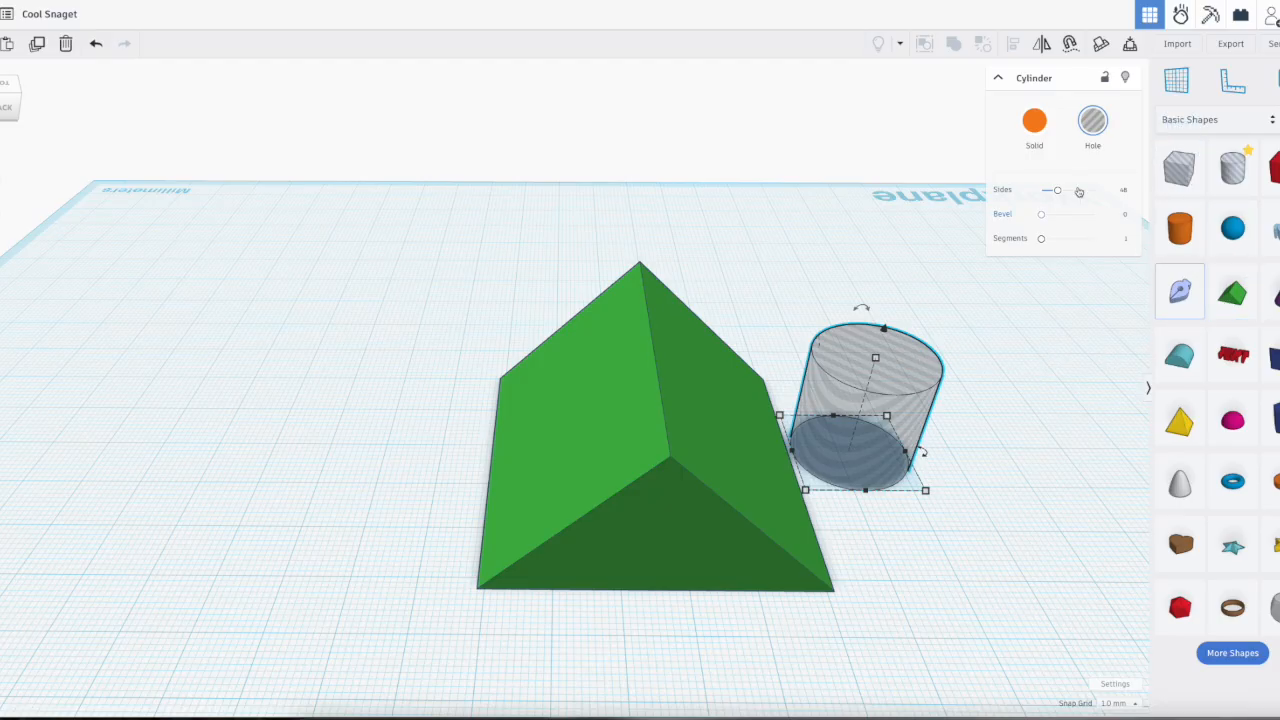
left_click_drag(876, 359, 901, 270)
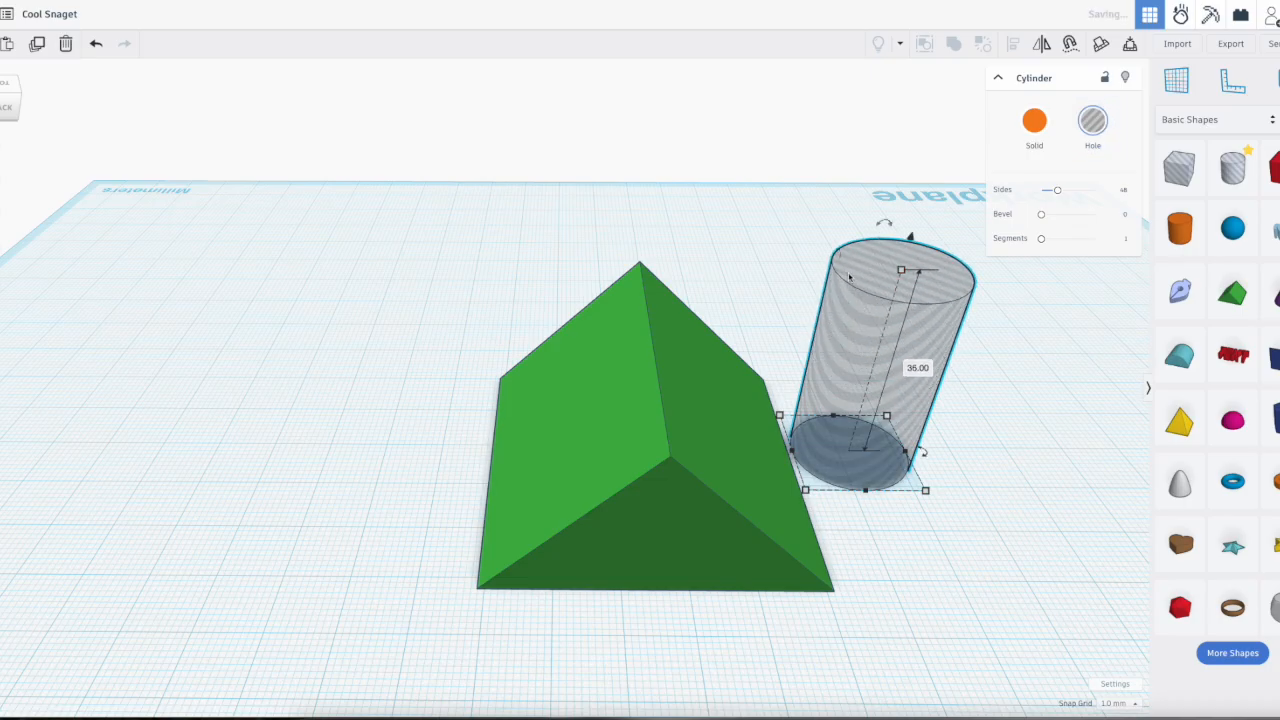
Step: Move the cylinder hole about 24 mm sideways into the roof's sloping face and check its position from underneath
left_click_drag(866, 369, 707, 373)
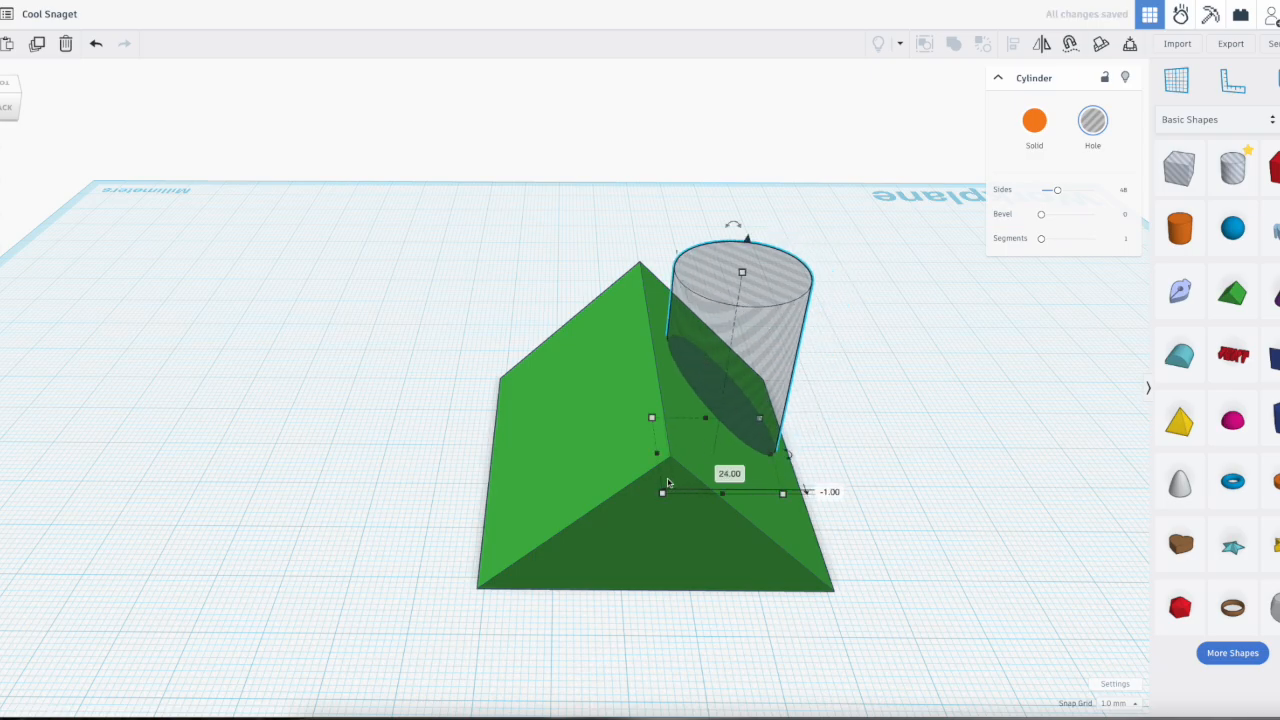
right_click_drag(868, 517, 911, 334)
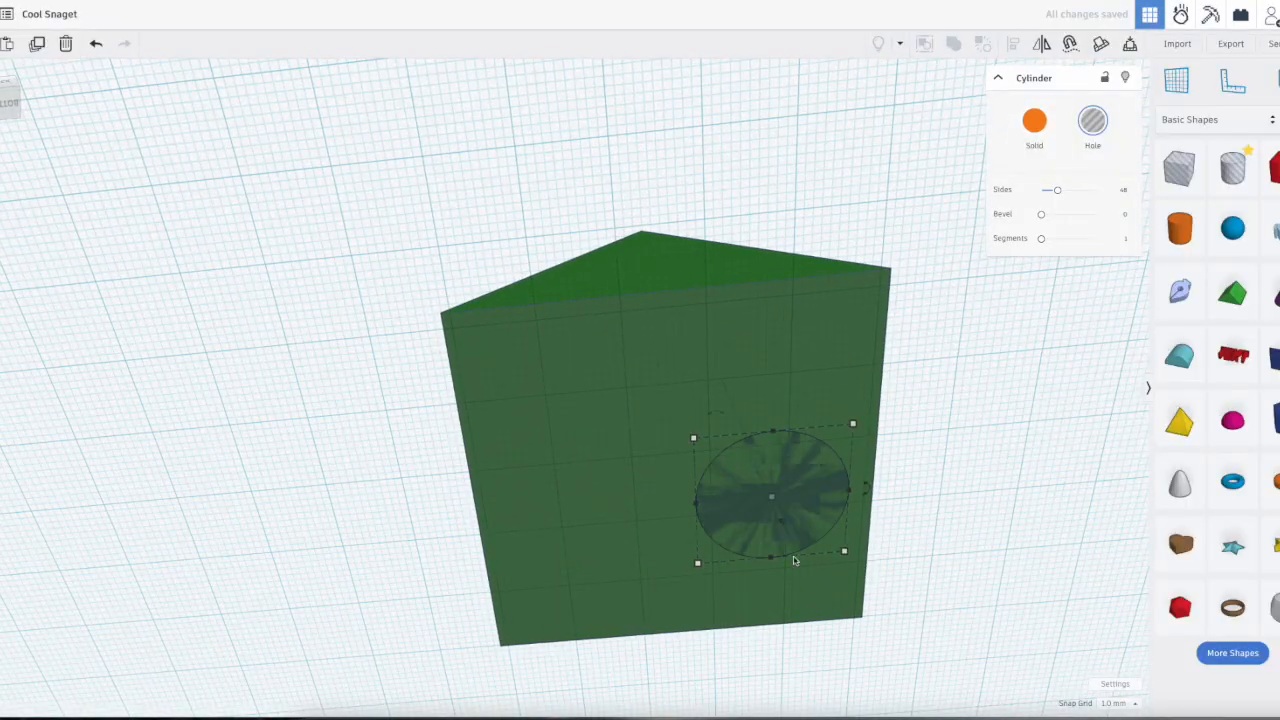
right_click_drag(956, 521, 849, 588)
left_click(849, 588)
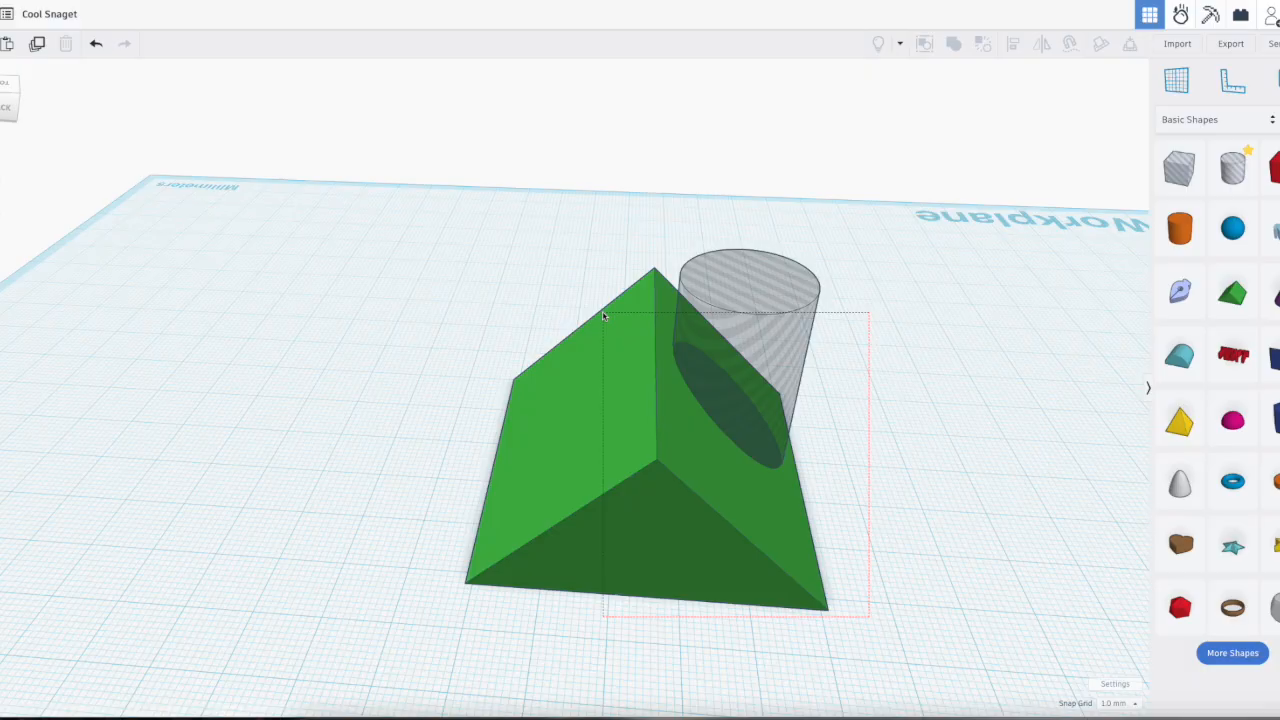
Step: Select the roof and the cylinder hole, combine them with Union Group to cut the hole, and inspect the result
left_click_drag(557, 283, 891, 648)
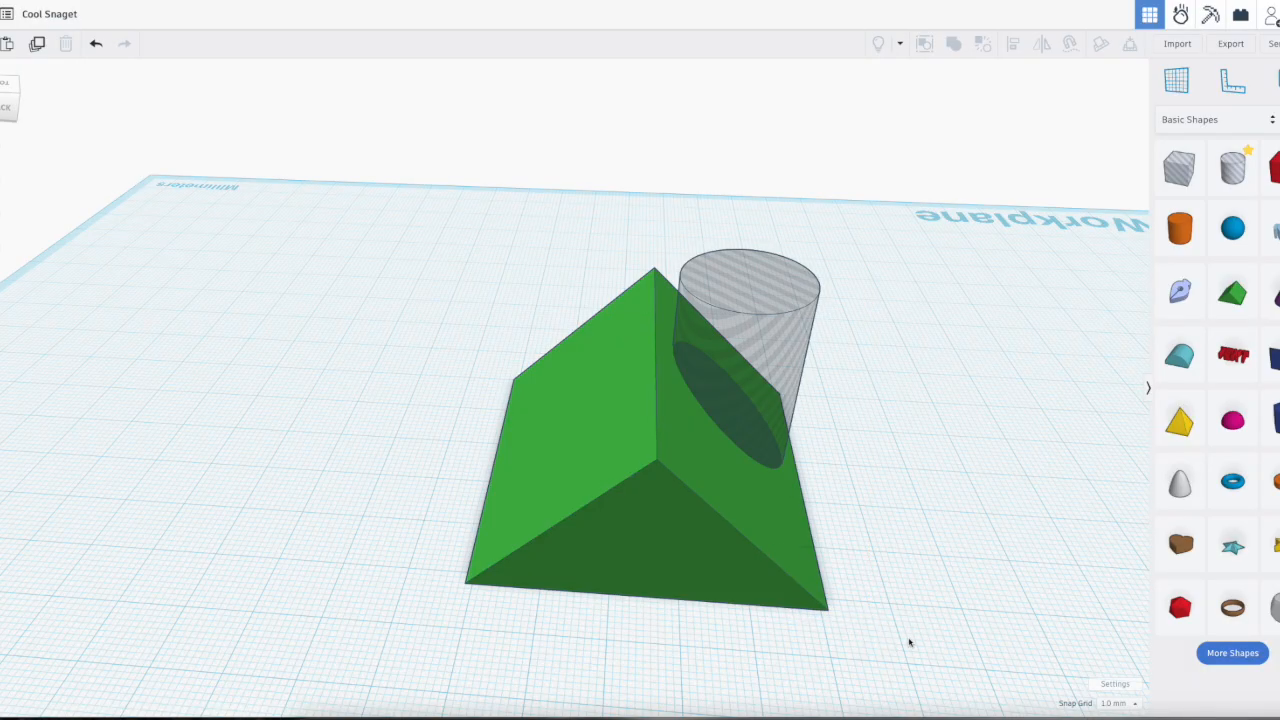
left_click_drag(551, 297, 552, 298)
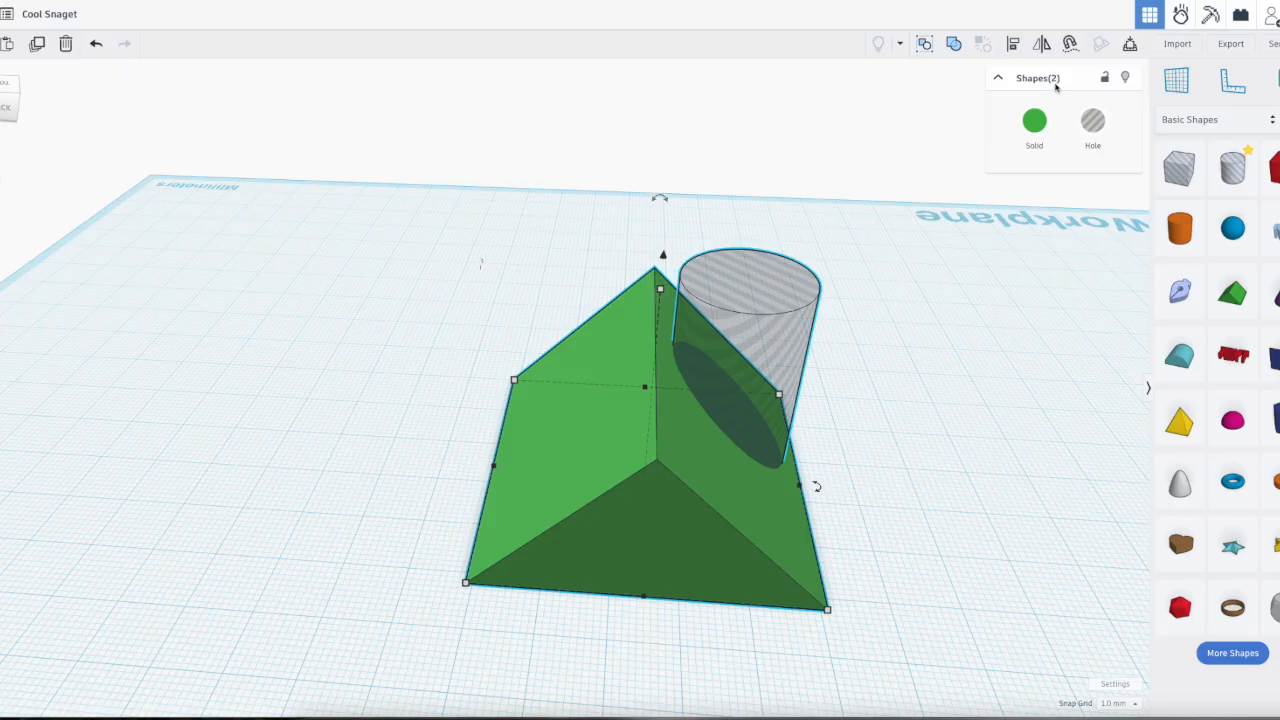
left_click(955, 45)
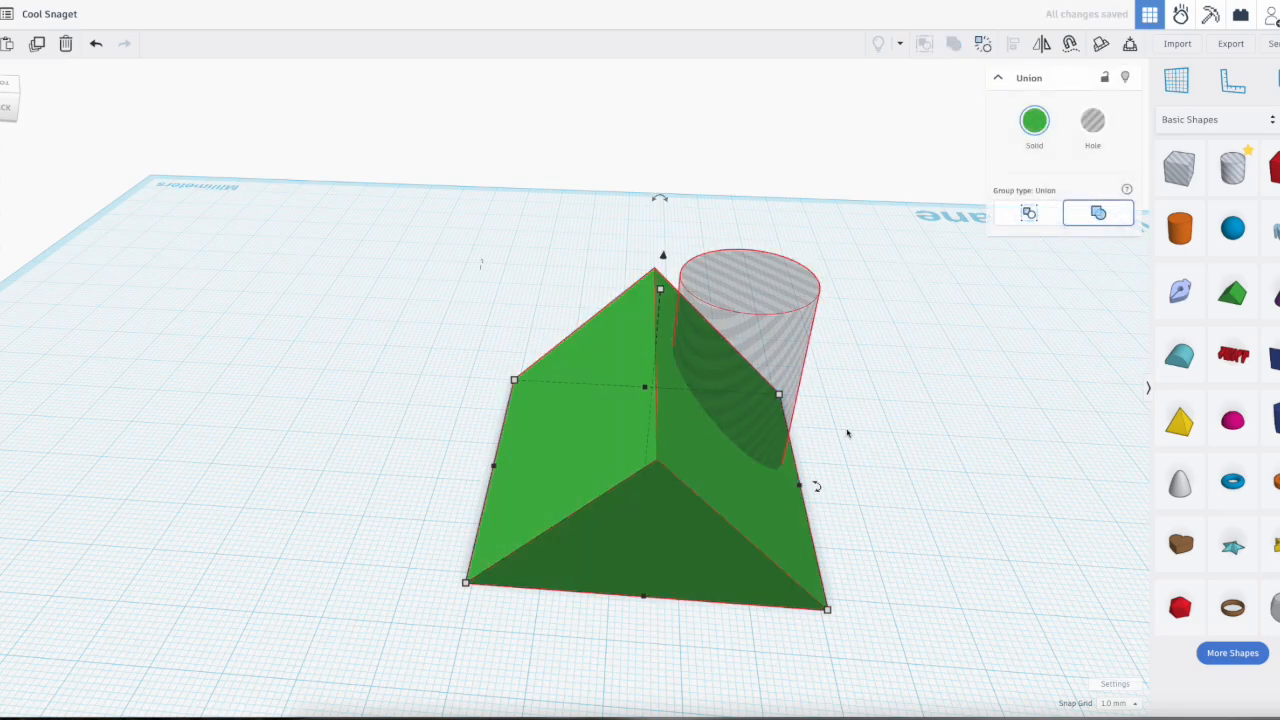
right_click_drag(918, 441, 832, 446)
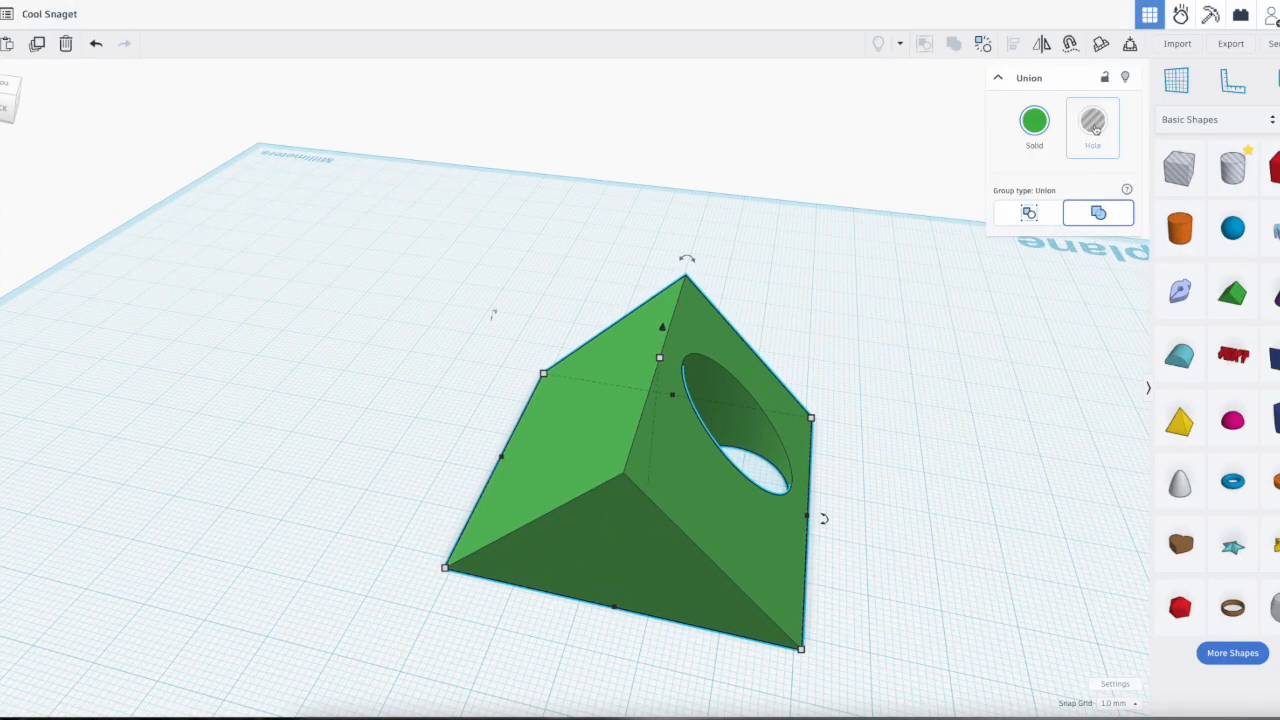
right_click_drag(974, 440, 549, 497)
right_click_drag(843, 549, 1101, 512)
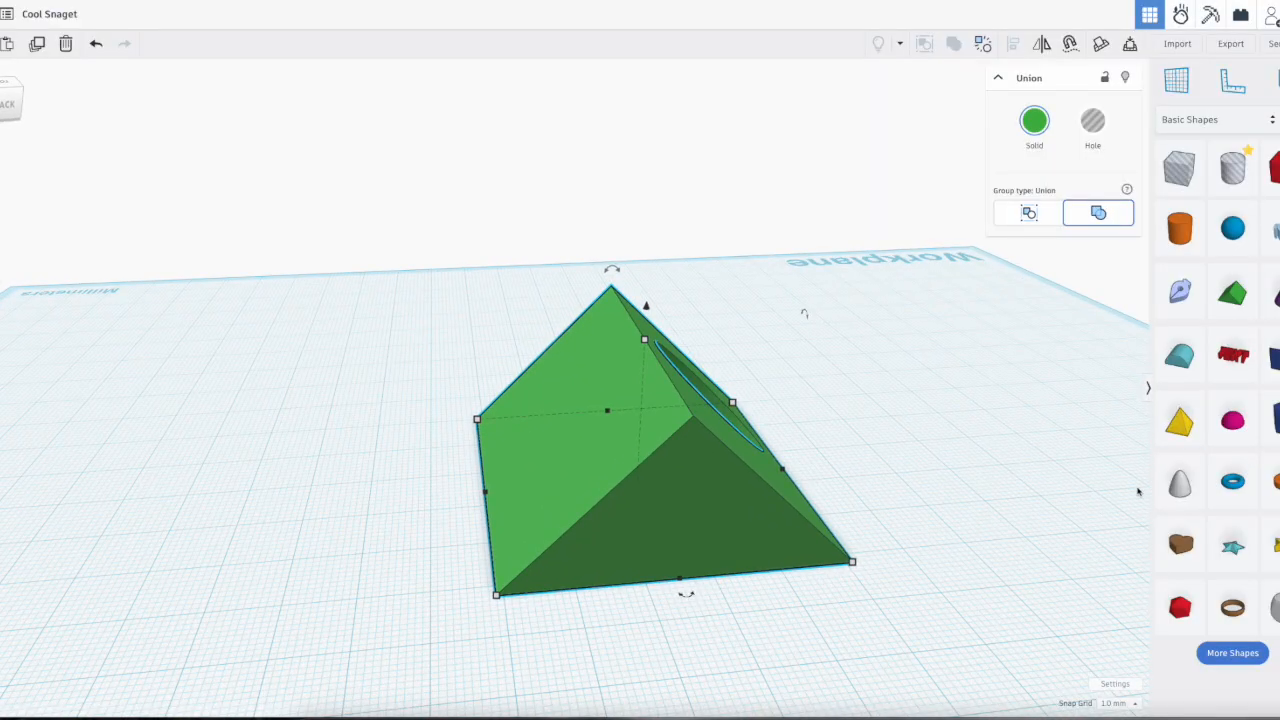
Step: Place a box hole beside the roof and reshape it into a thin, tall slab running lengthwise through the roof's uncut slope
left_click(1179, 172)
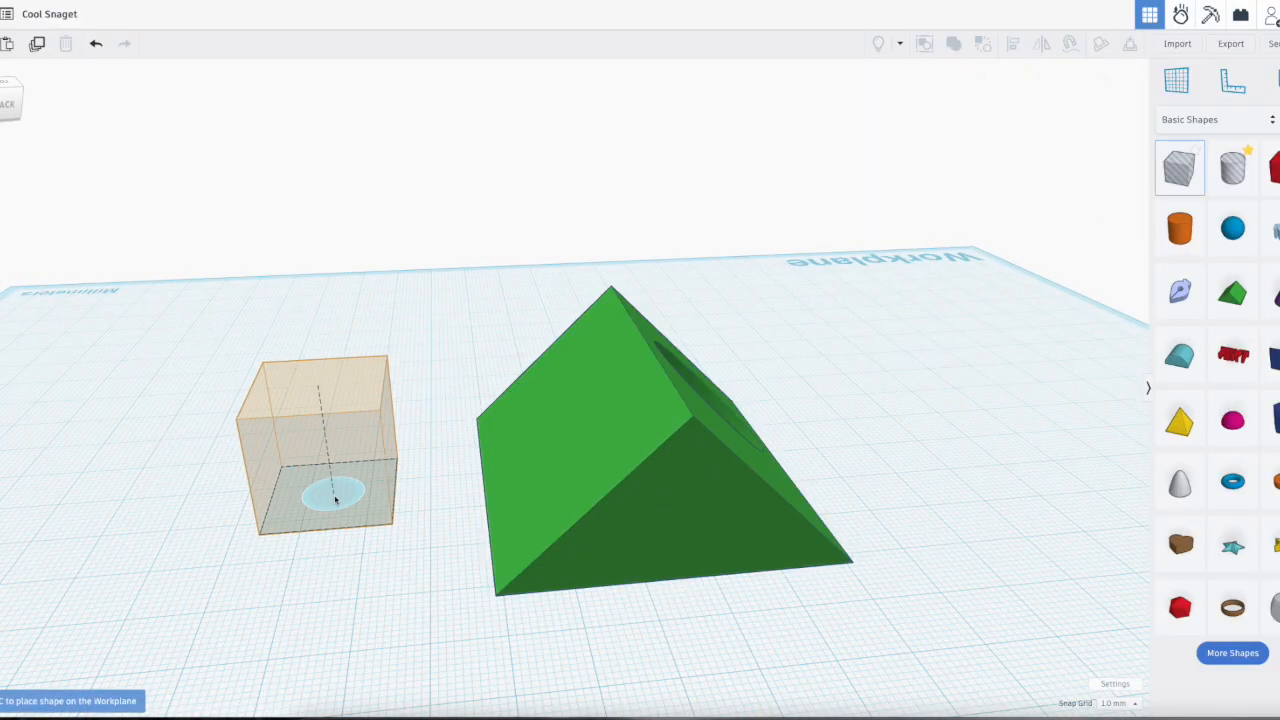
left_click(354, 503)
left_click_drag(308, 505, 565, 622)
left_click_drag(524, 453, 499, 345)
Step: Select the roof and the slab-shaped box hole together, group them as a Bundle, and inspect the group
left_click_drag(416, 296, 614, 509)
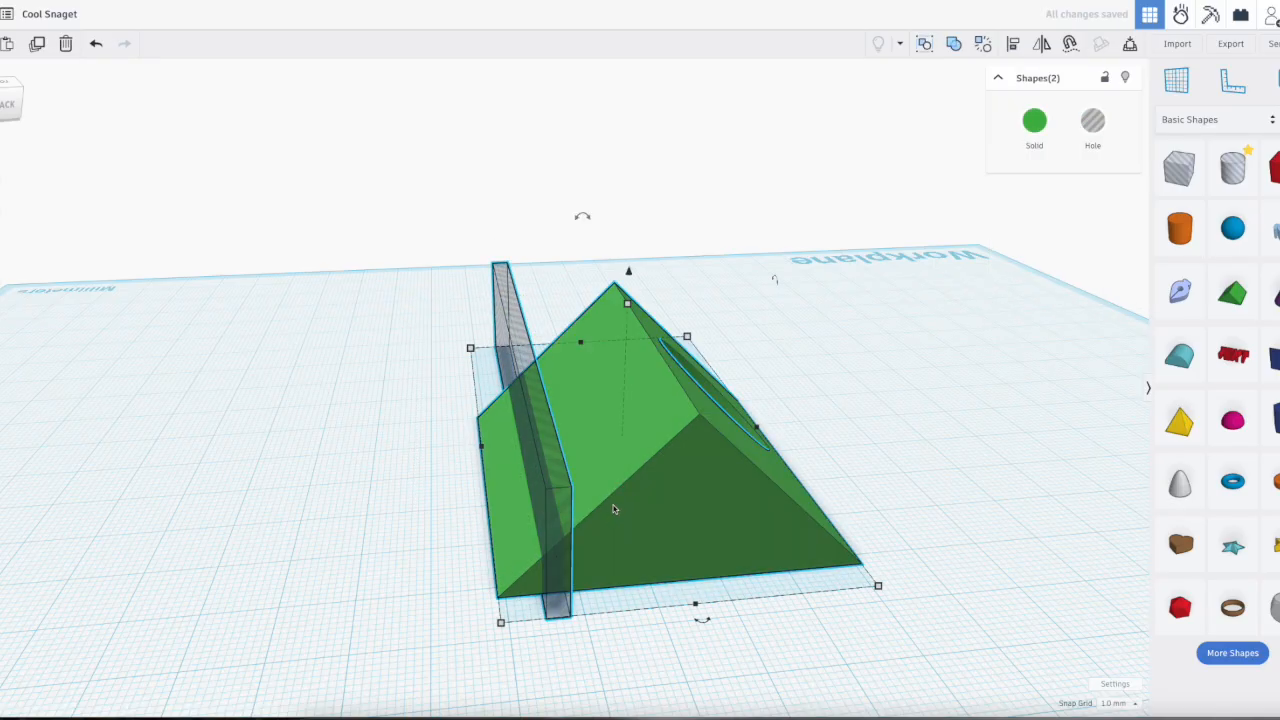
left_click(953, 44)
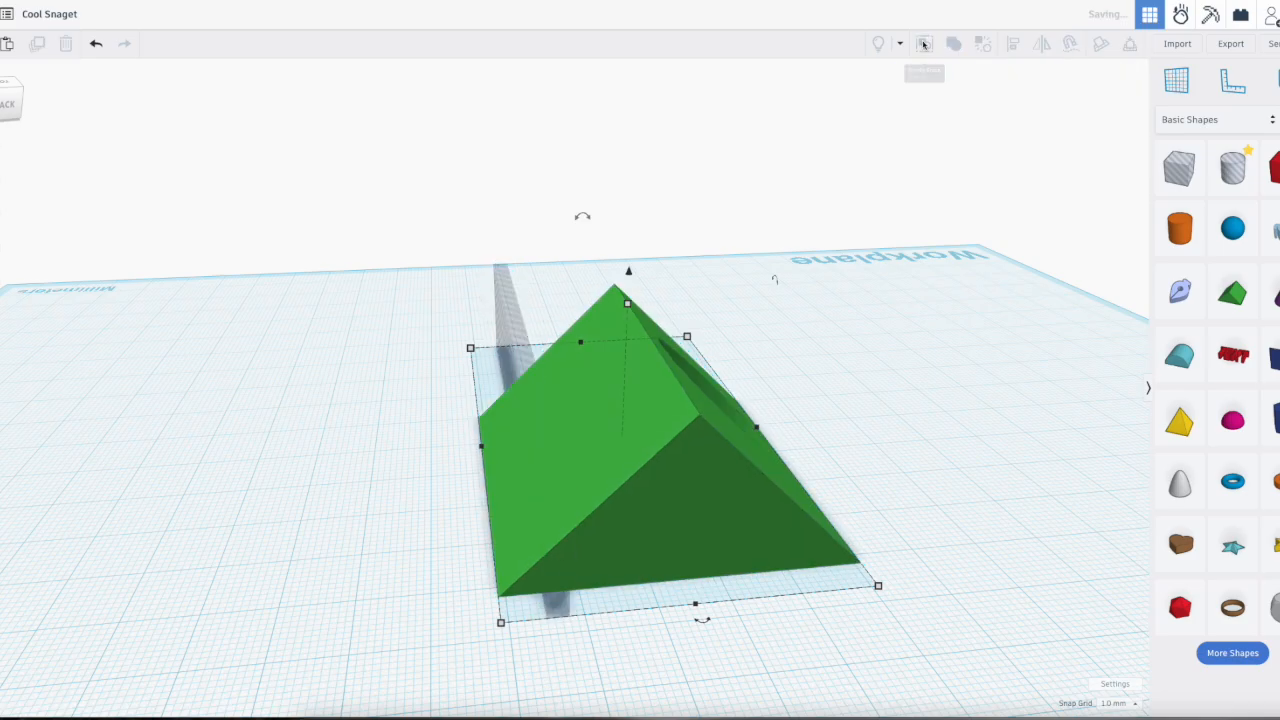
left_click(866, 428)
right_click_drag(886, 480, 1012, 420)
Step: Try moving the bundled roof and slab across the workplane, and undo the move
left_click(632, 401)
right_click_drag(958, 451, 796, 515)
left_click_drag(590, 523, 675, 464)
key("ctrl+z")
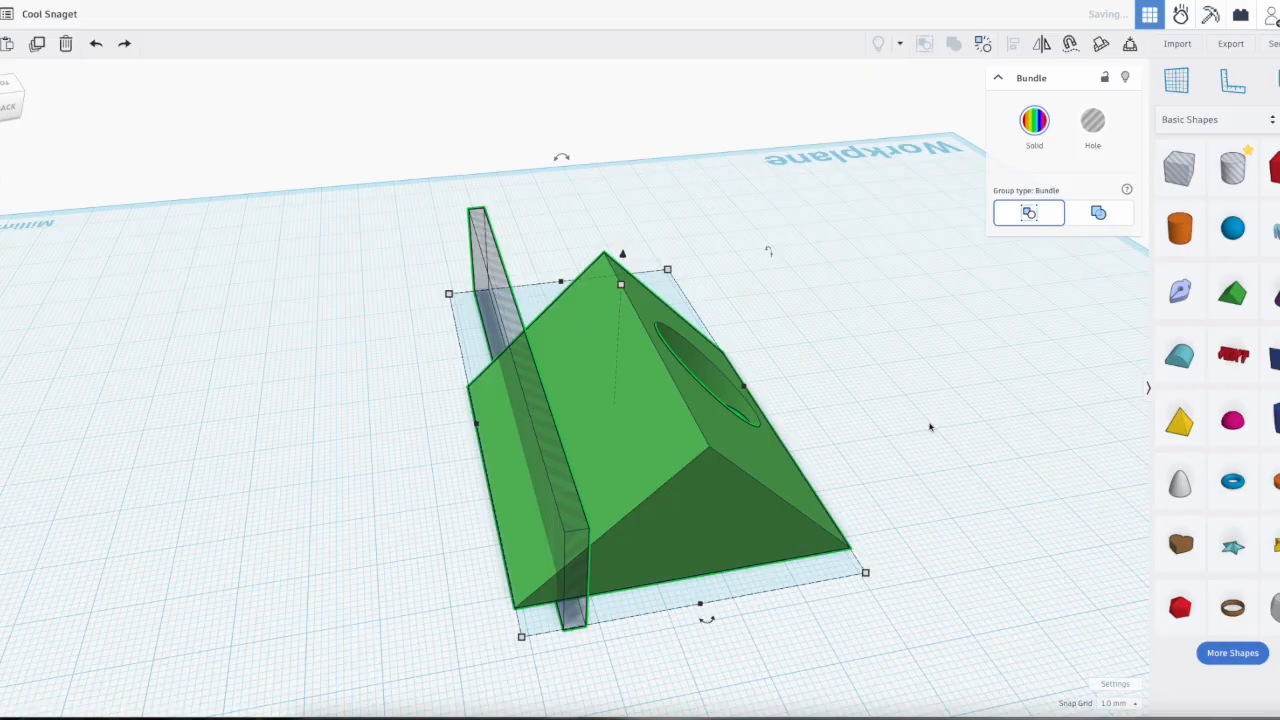
Step: Change the bundled roof and slab hole to a Union group and inspect the resulting cut from both ends
left_click(1098, 214)
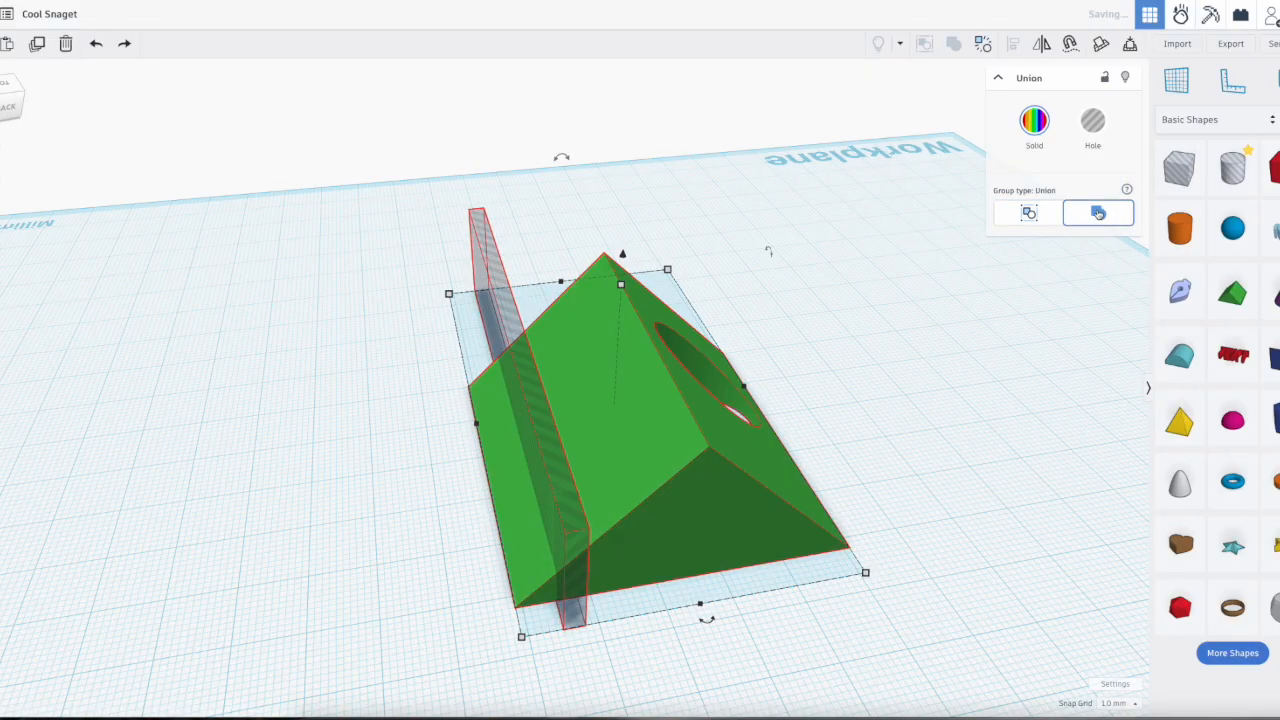
right_click_drag(548, 570, 540, 488)
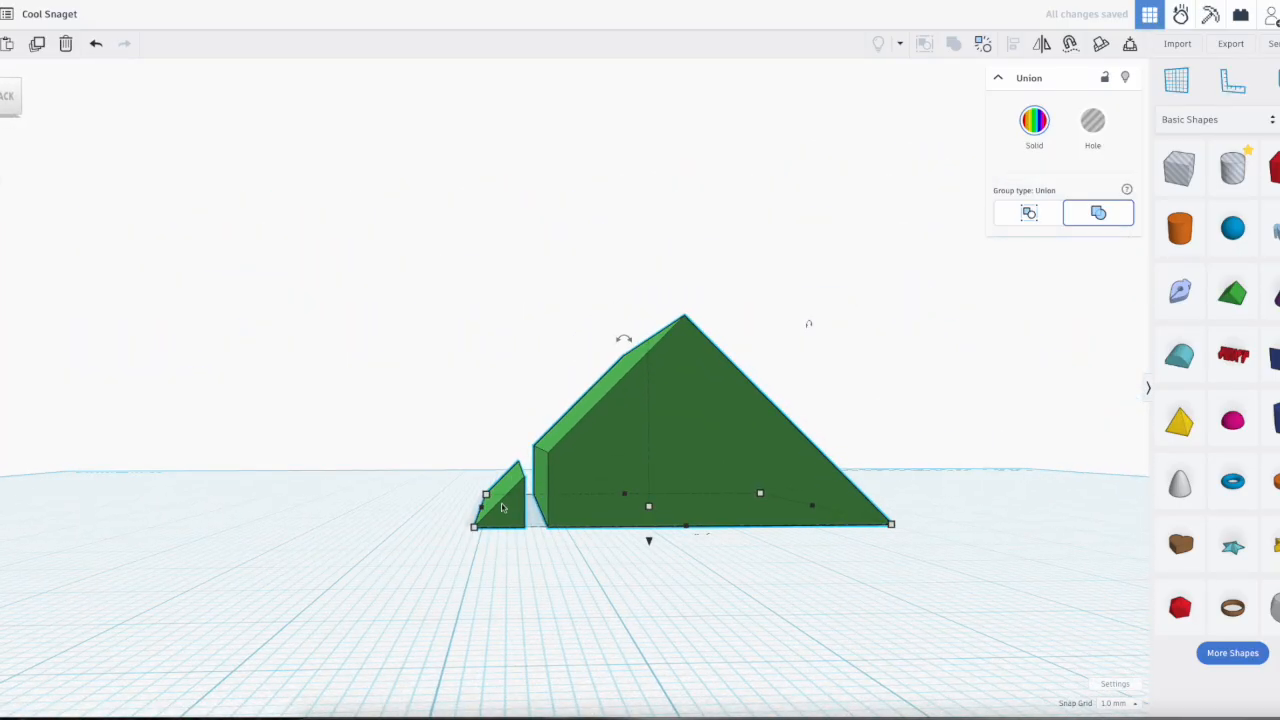
right_click_drag(447, 555, 548, 501)
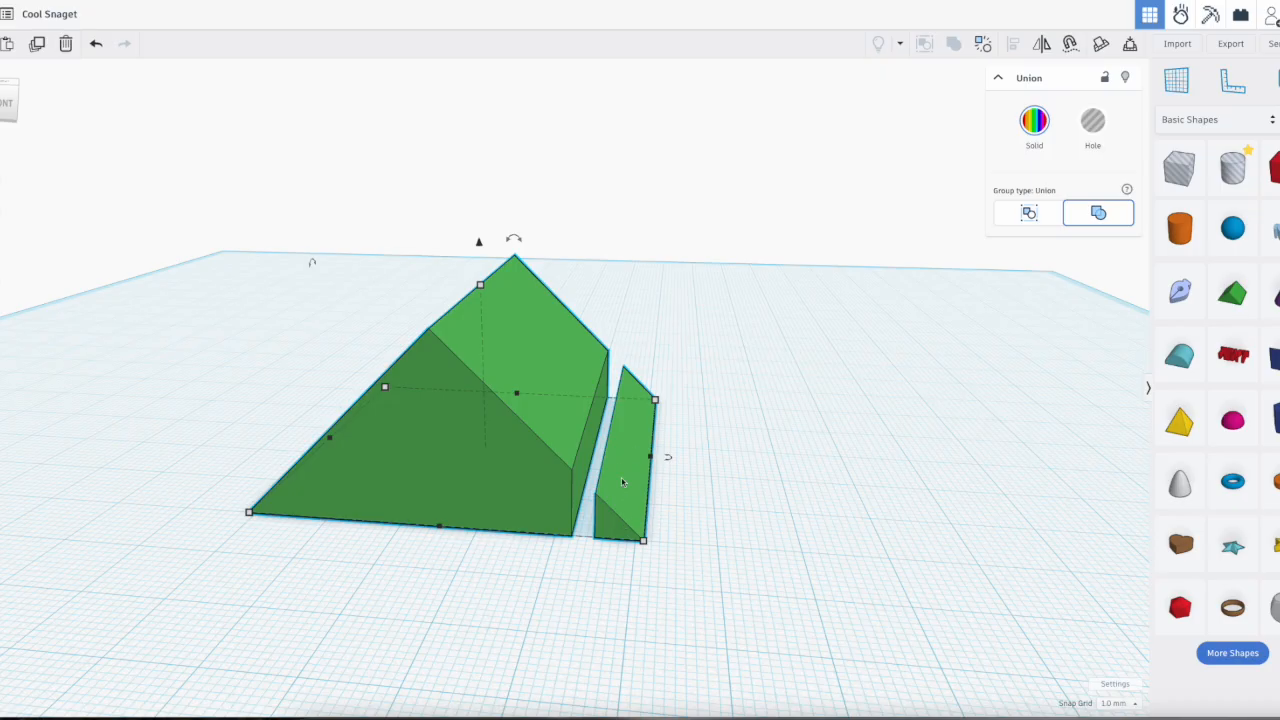
Step: Ungroup the cut roof back into its original roof, slab and cylinder shapes, and undo the ungrouping
left_click(953, 44)
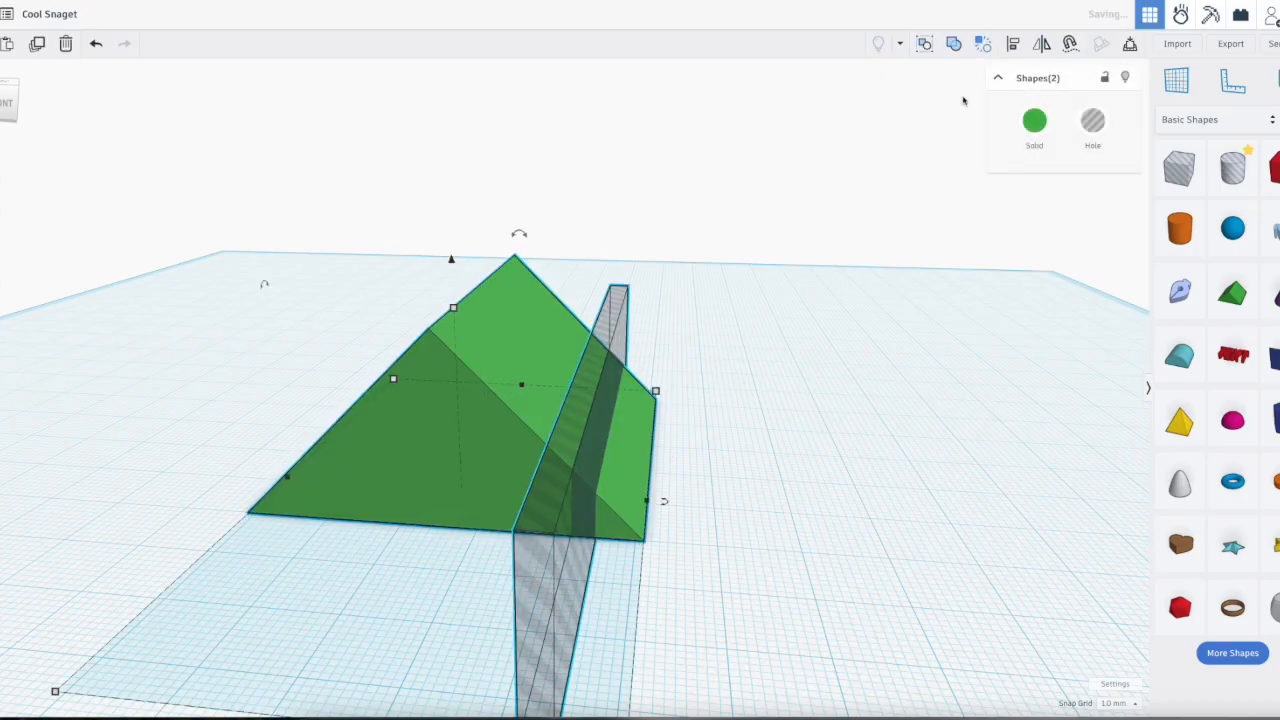
left_click(720, 387)
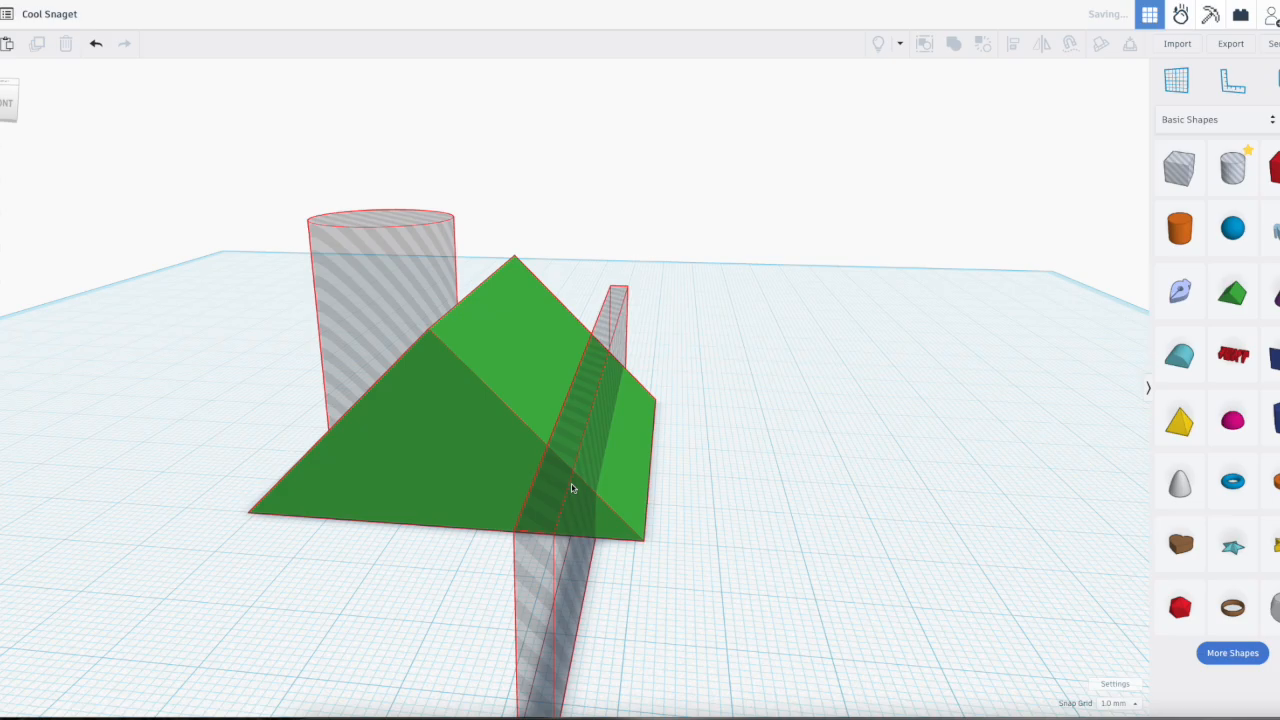
key("ctrl+z")
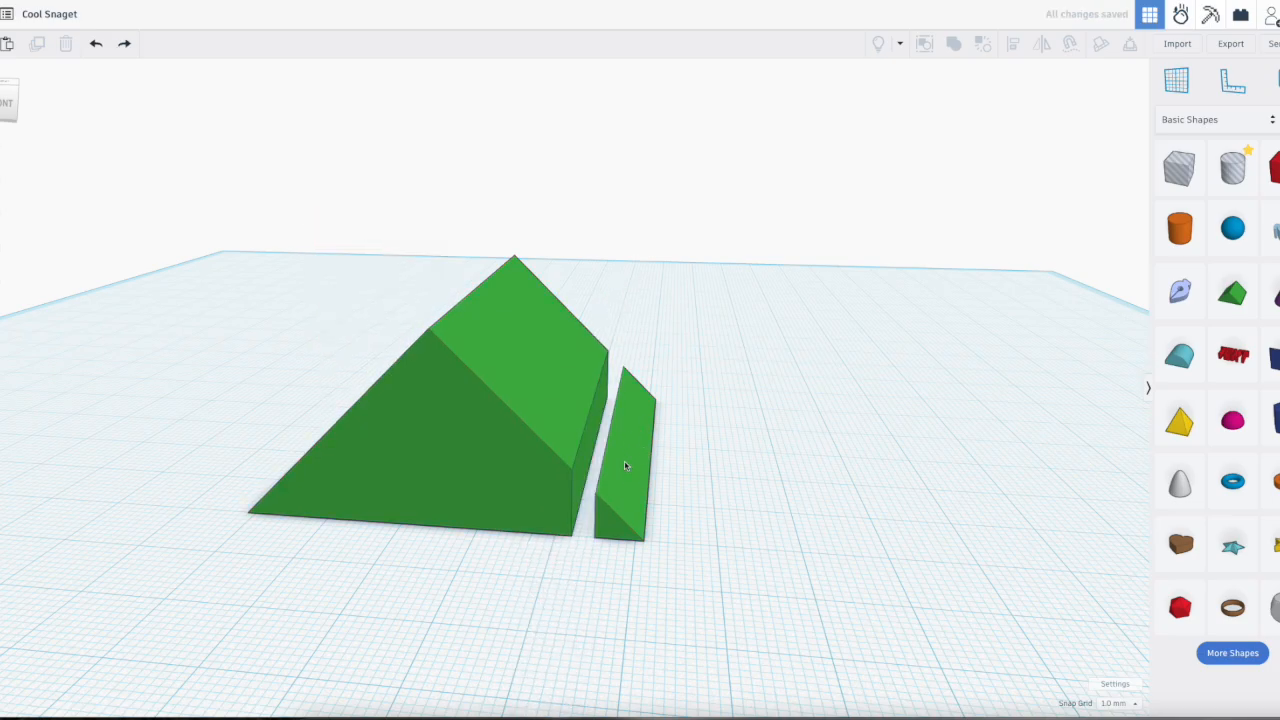
left_click(622, 474)
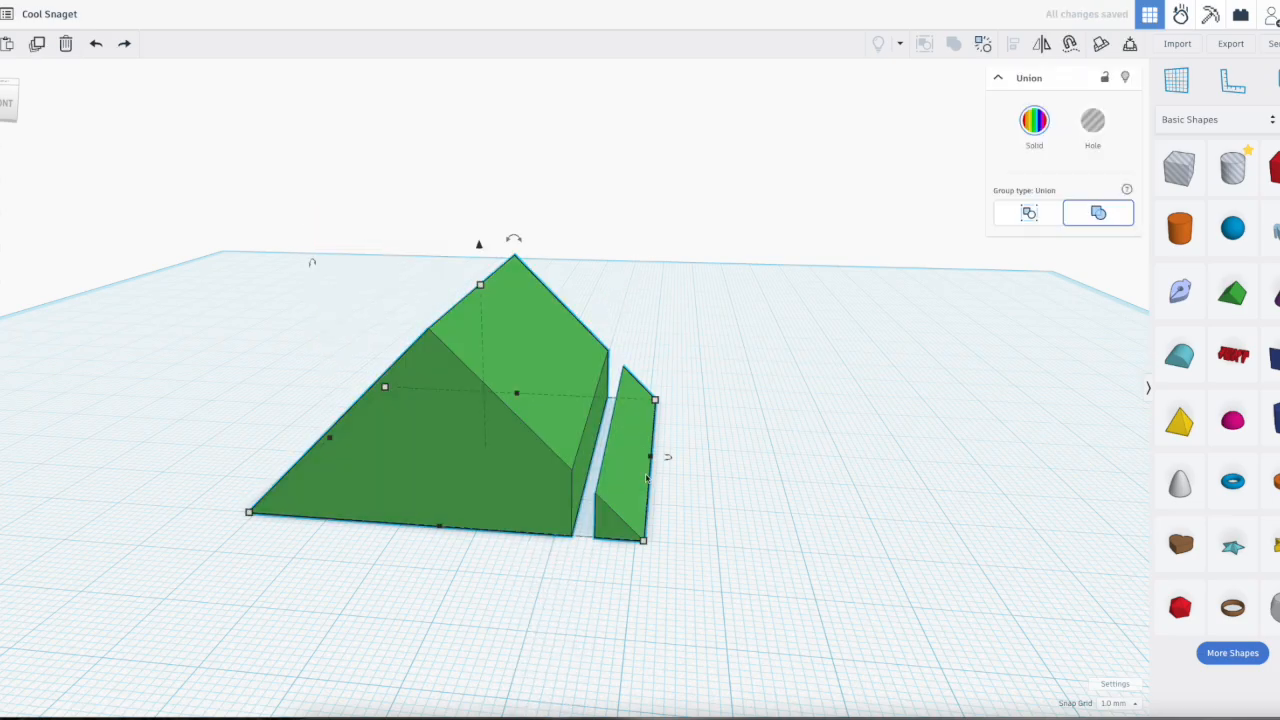
Step: Place a torus on the workplane beside the roof's end and rotate it 90° so it stands upright
right_click_drag(745, 485, 415, 465)
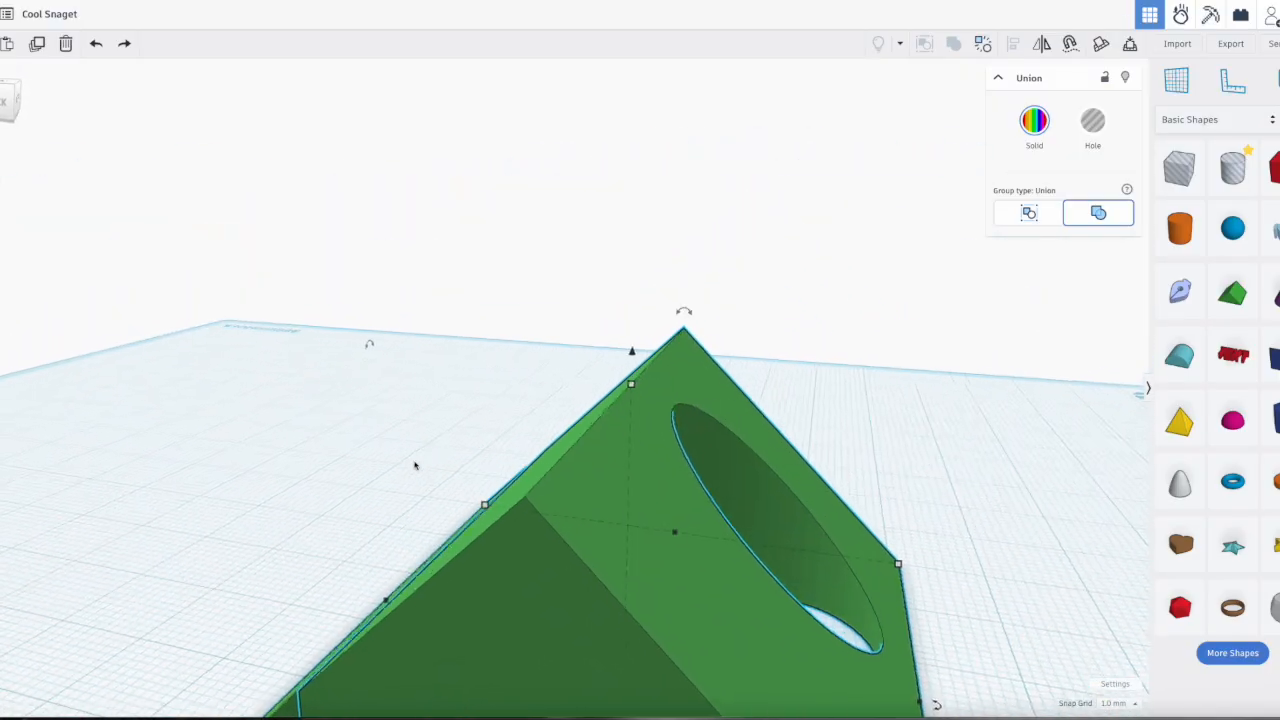
scroll(1000, 310, "down", 3)
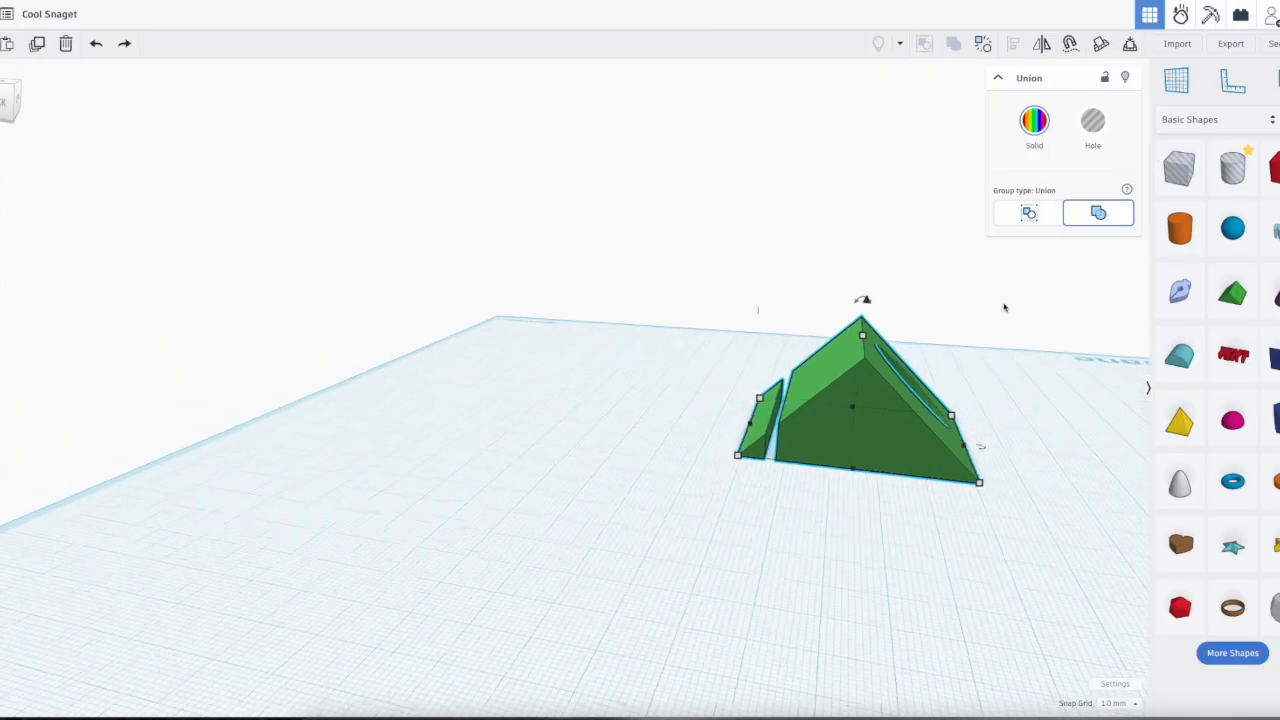
scroll(1005, 307, "down", 1)
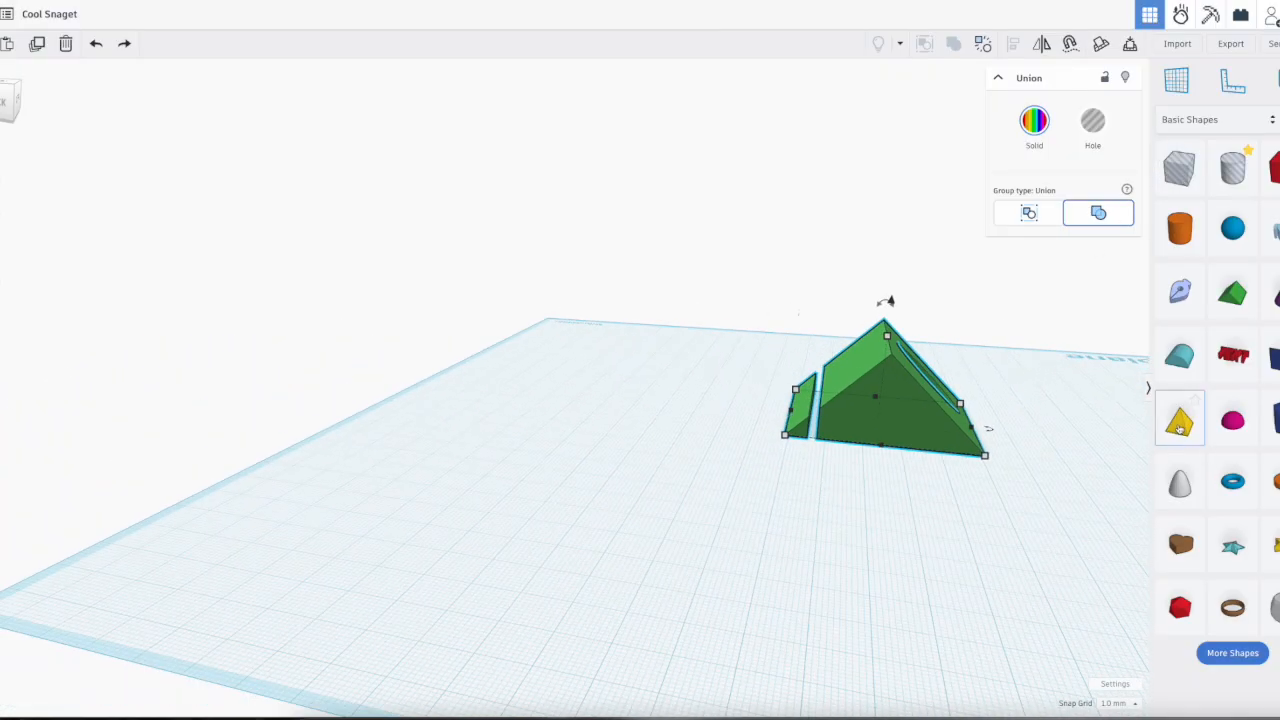
left_click_drag(1092, 475, 894, 468)
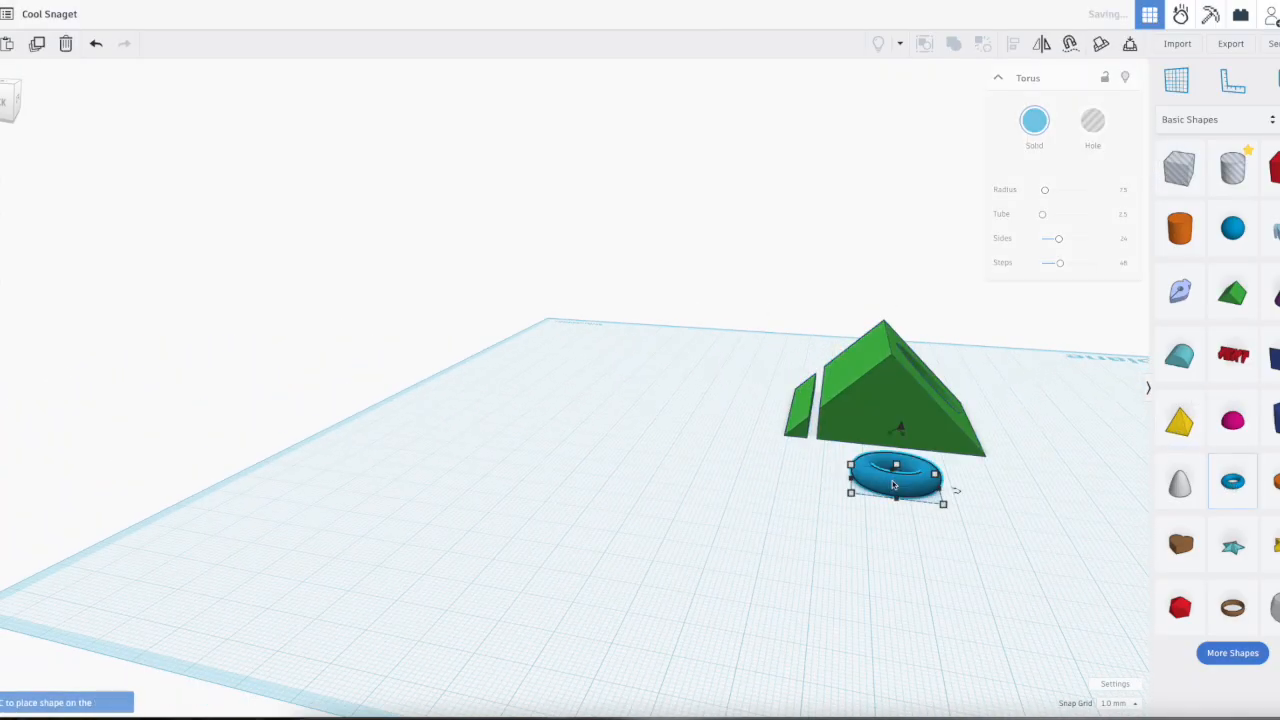
right_click_drag(992, 498, 766, 483)
left_click_drag(531, 489, 548, 530)
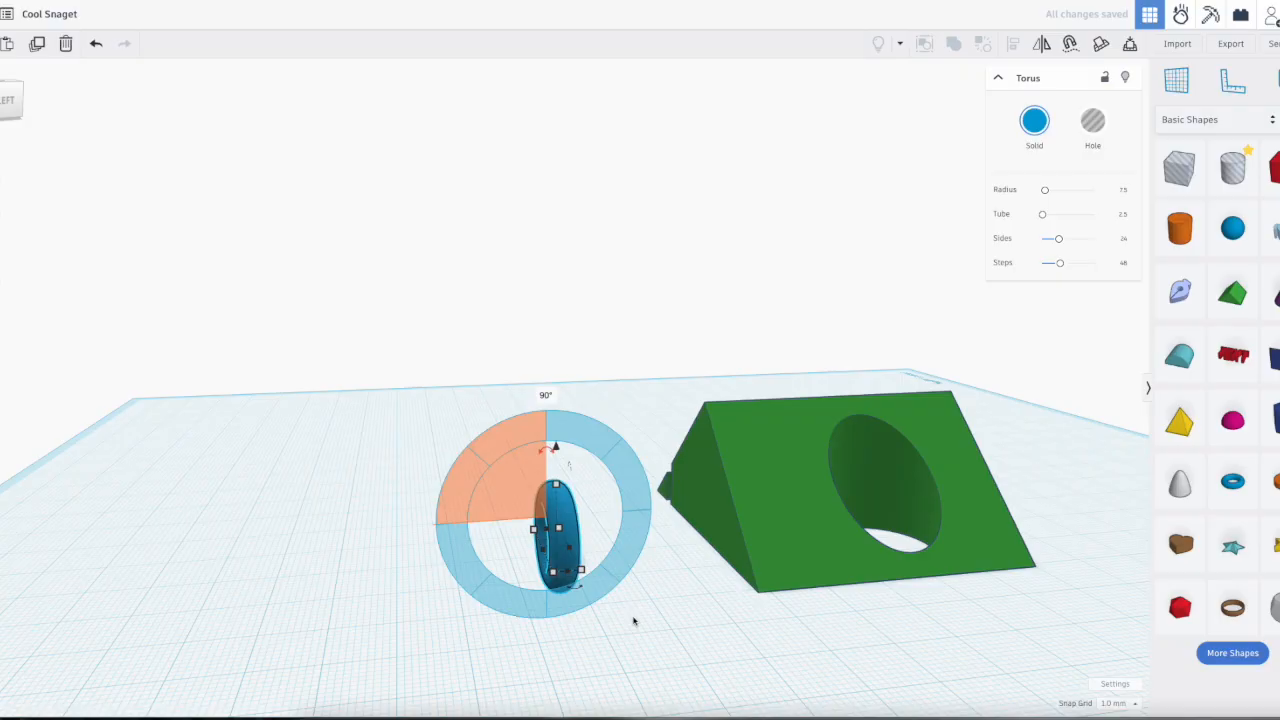
Step: Drop the upright torus onto the workplane and check its contact with the plane from below
right_click_drag(601, 625, 1012, 535)
scroll(891, 517, "up", 6)
right_click_drag(875, 559, 420, 427)
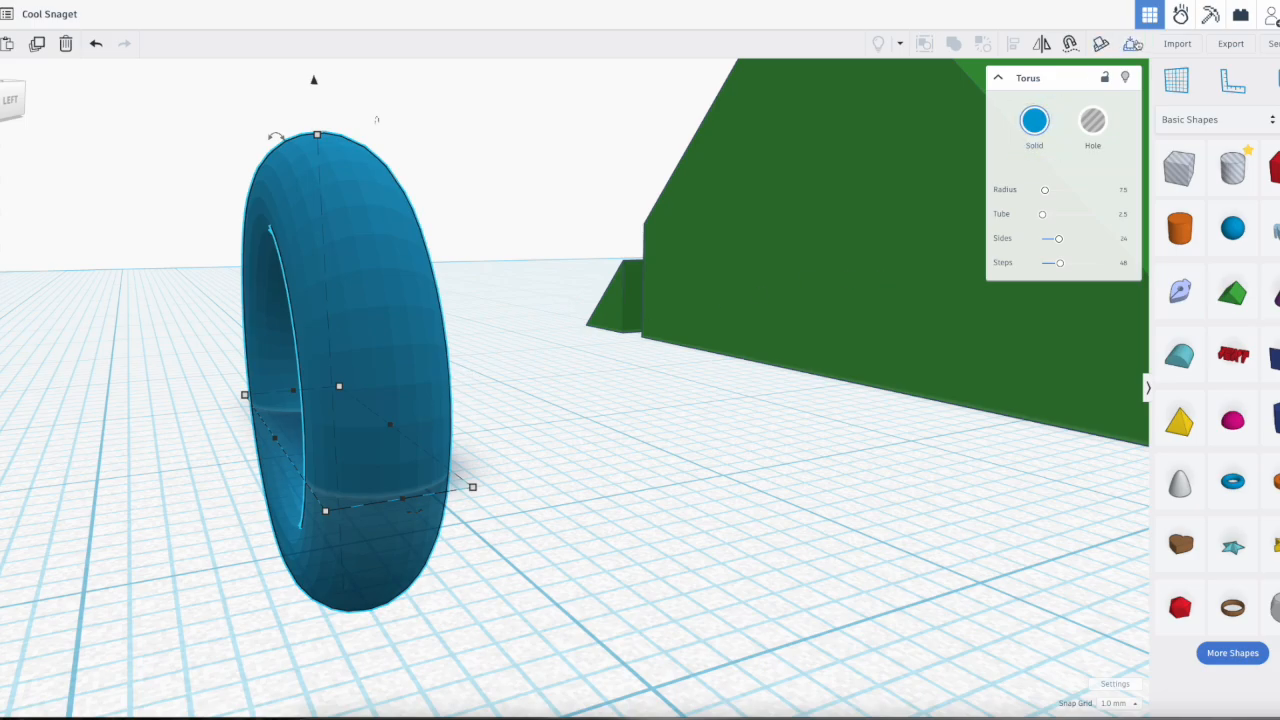
left_click(1130, 45)
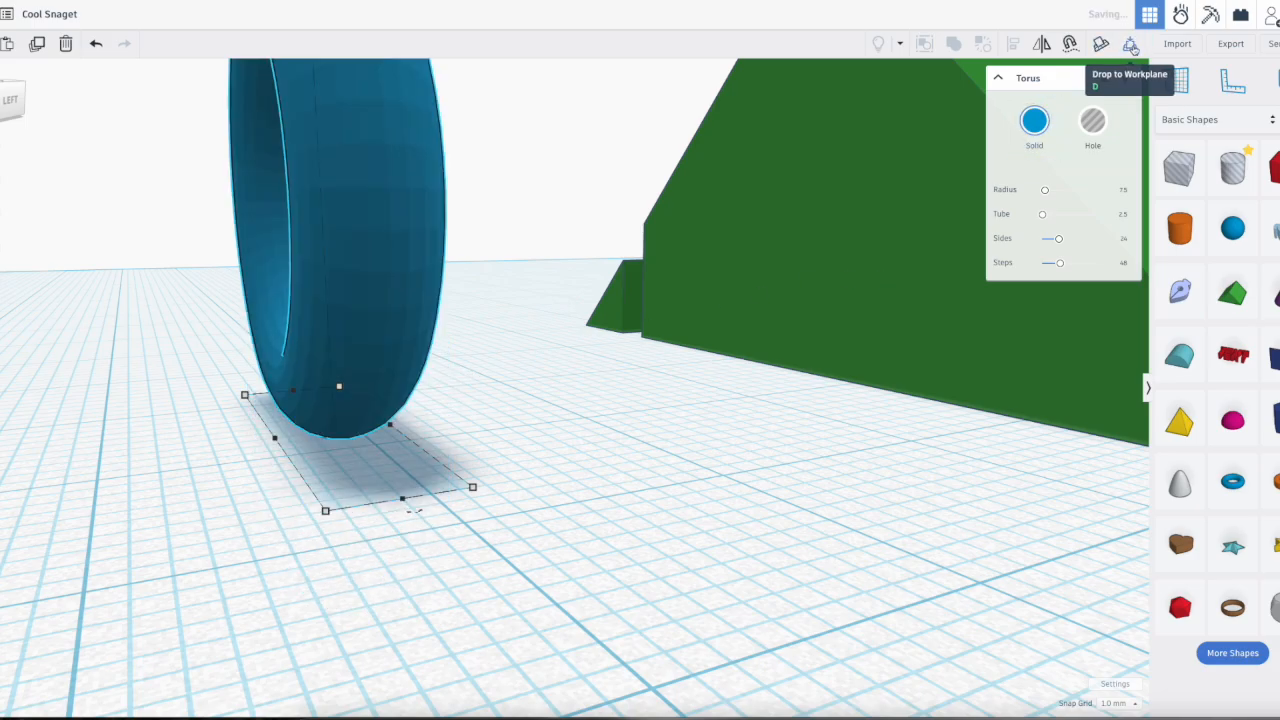
right_click_drag(437, 429, 471, 303)
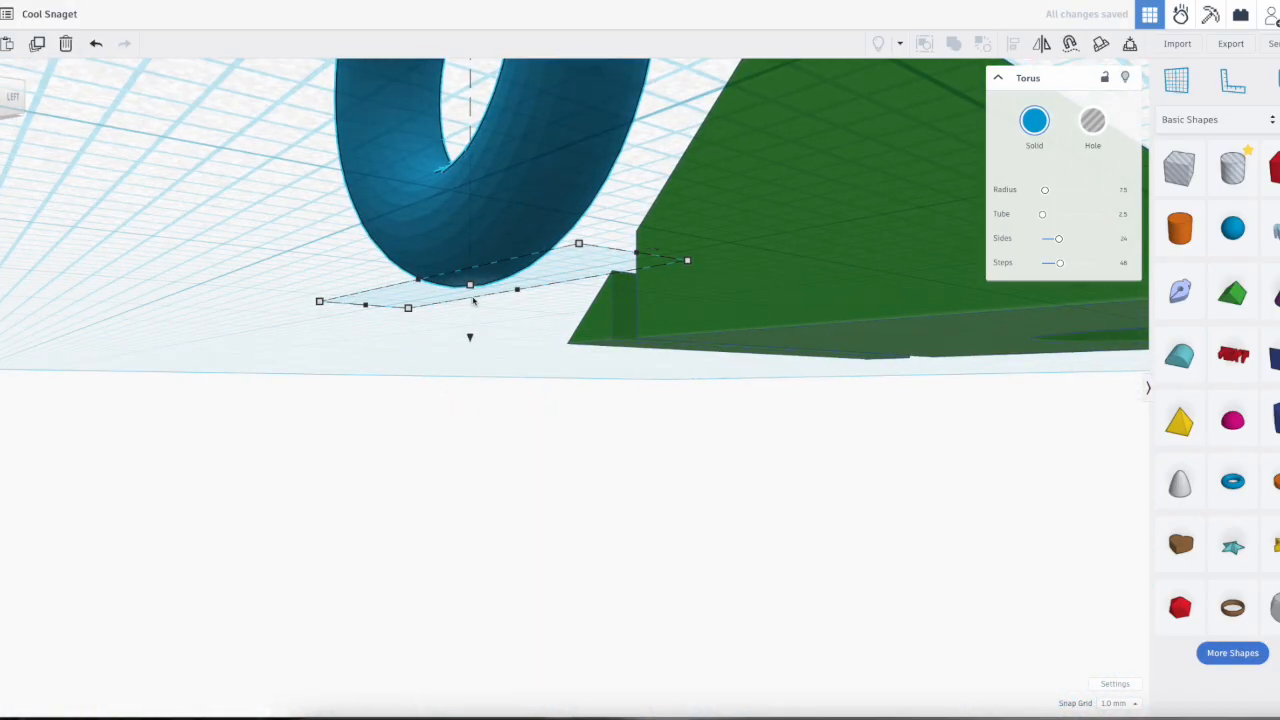
right_click_drag(716, 312, 769, 363)
scroll(769, 363, "down", 8)
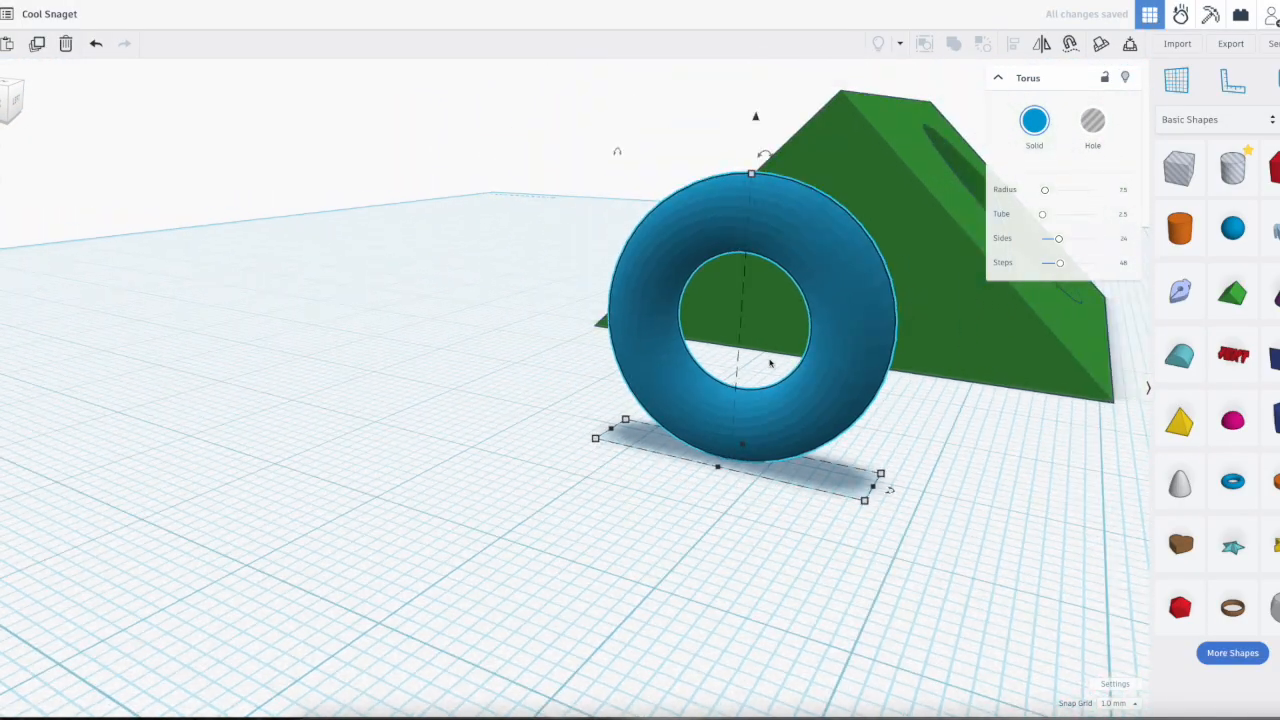
Step: Move the torus against the roof's triangular end, turn it into a hole, and sink it partway into that face
right_click_drag(840, 391, 682, 416)
left_click_drag(600, 448, 760, 444)
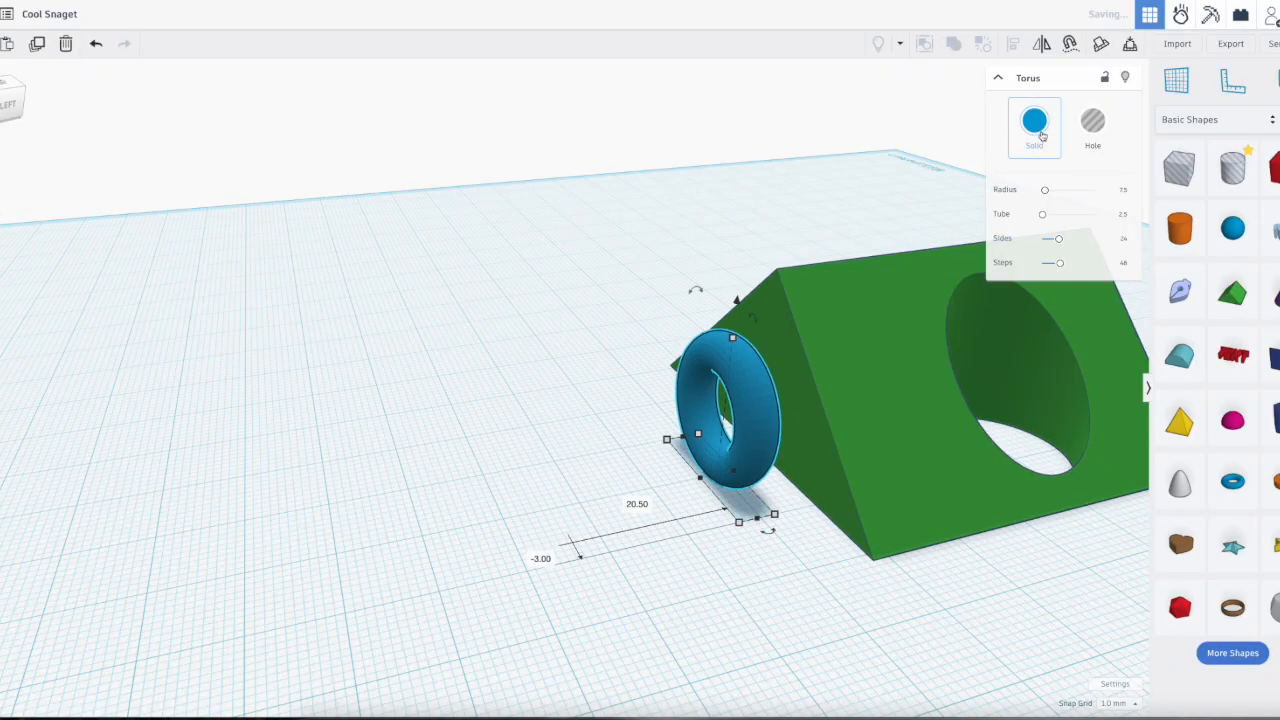
left_click(1110, 128)
left_click_drag(745, 449, 798, 426)
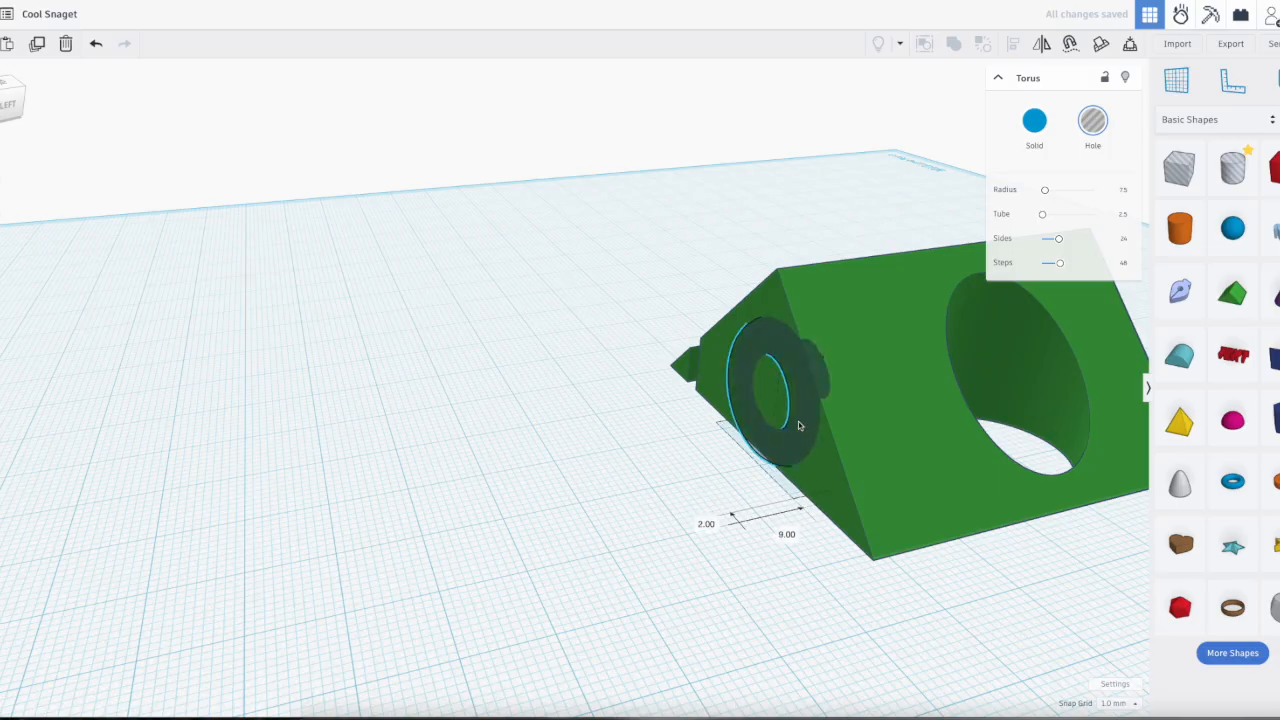
right_click_drag(643, 503, 926, 505)
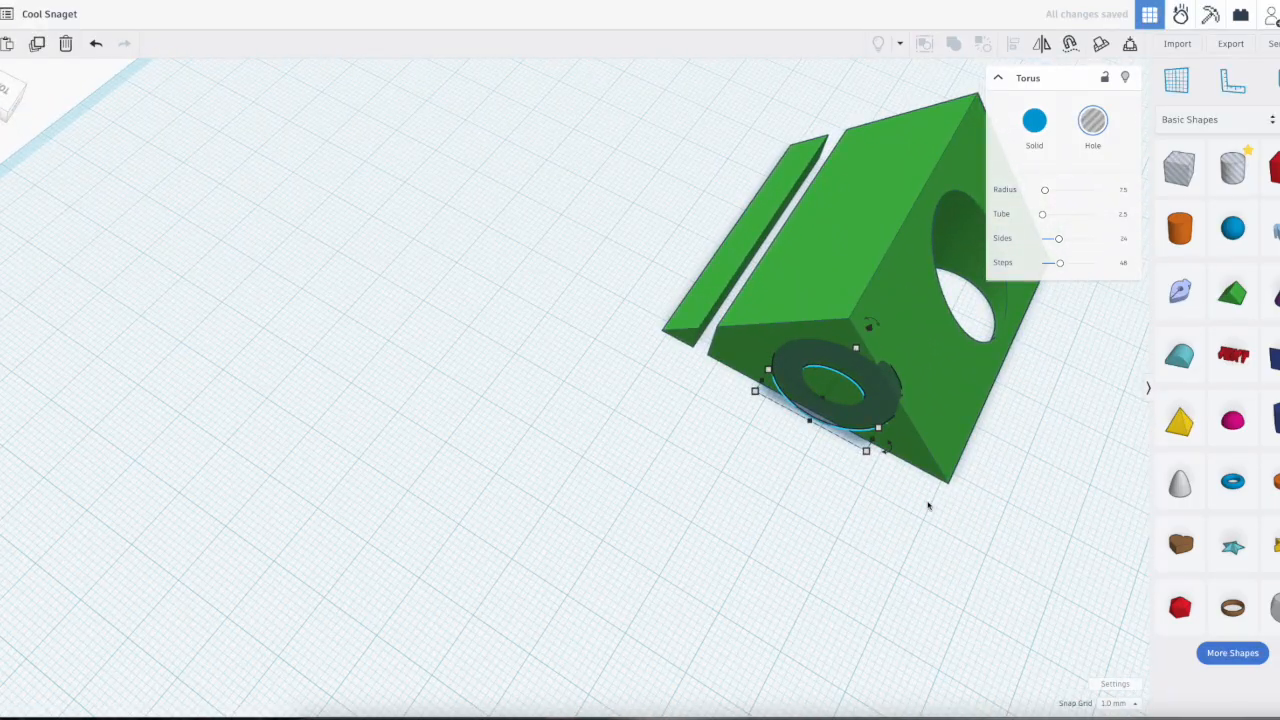
Step: Select all shapes and union-group them to cut the torus groove into the roof's end, and inspect it
key("ctrl+a")
key("ctrl+g")
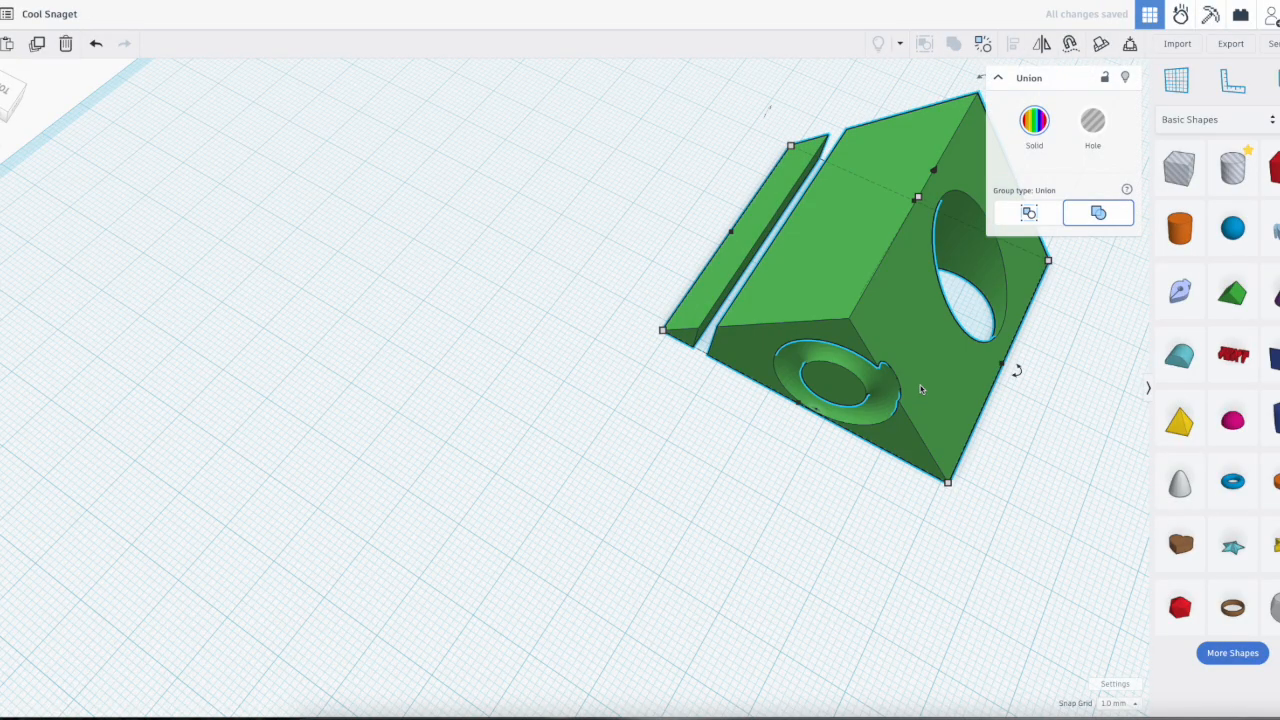
right_click_drag(998, 501, 962, 407)
scroll(866, 346, "up", 10)
scroll(866, 349, "down", 5)
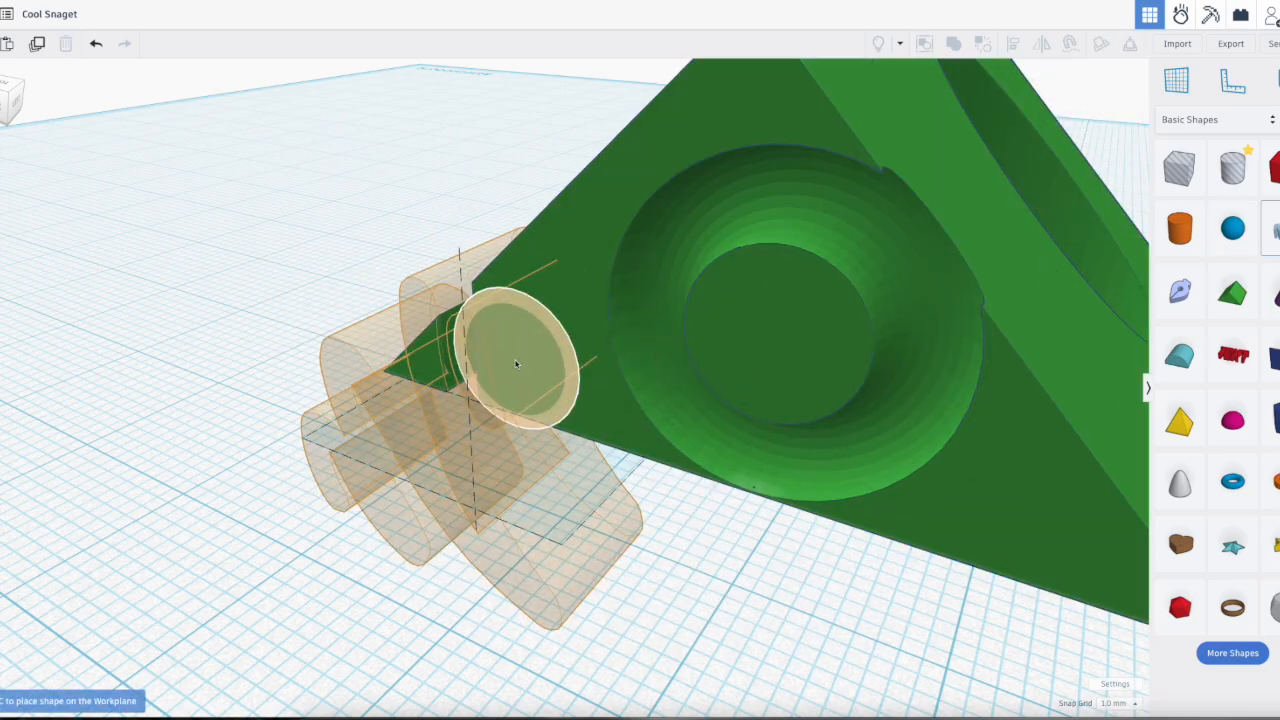
Step: Place a Scribble shape on the roof's end face and draw a freehand rounded loop with a curved tail
left_click(521, 360)
mouse_move(590, 440)
left_mouse_down()
mouse_move(729, 226)
mouse_move(371, 509)
left_mouse_up()
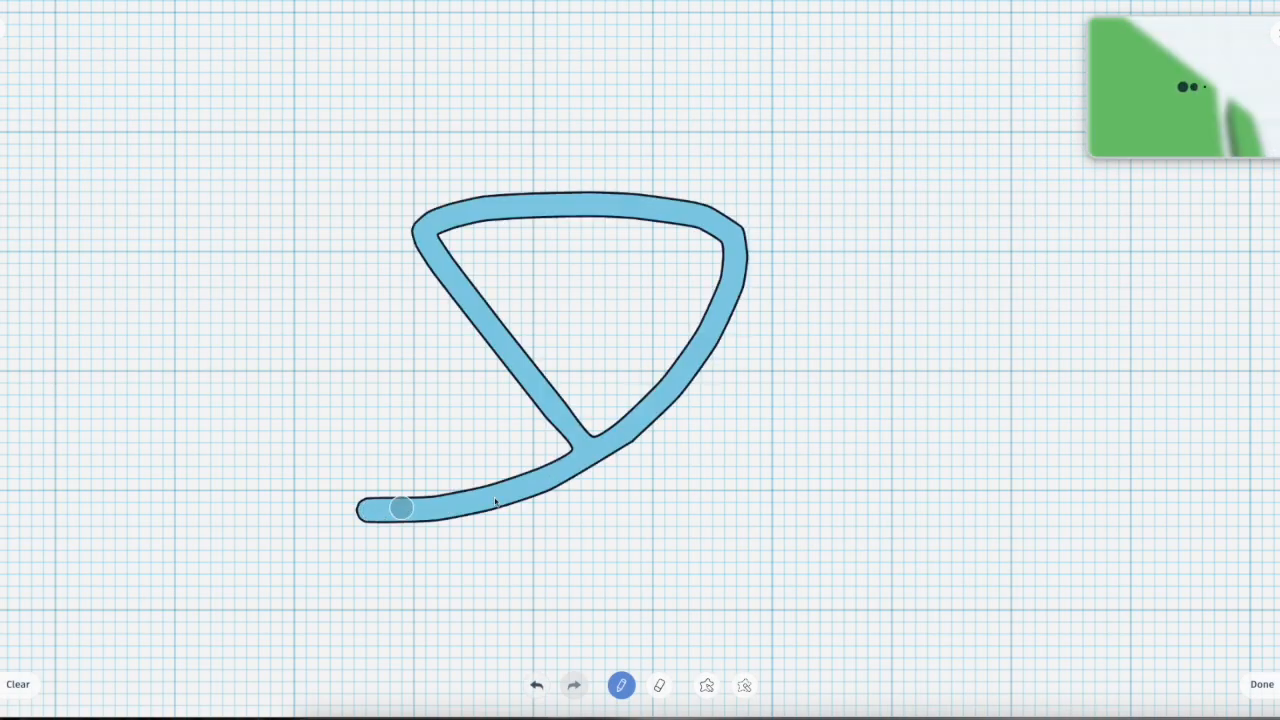
left_click(1261, 684)
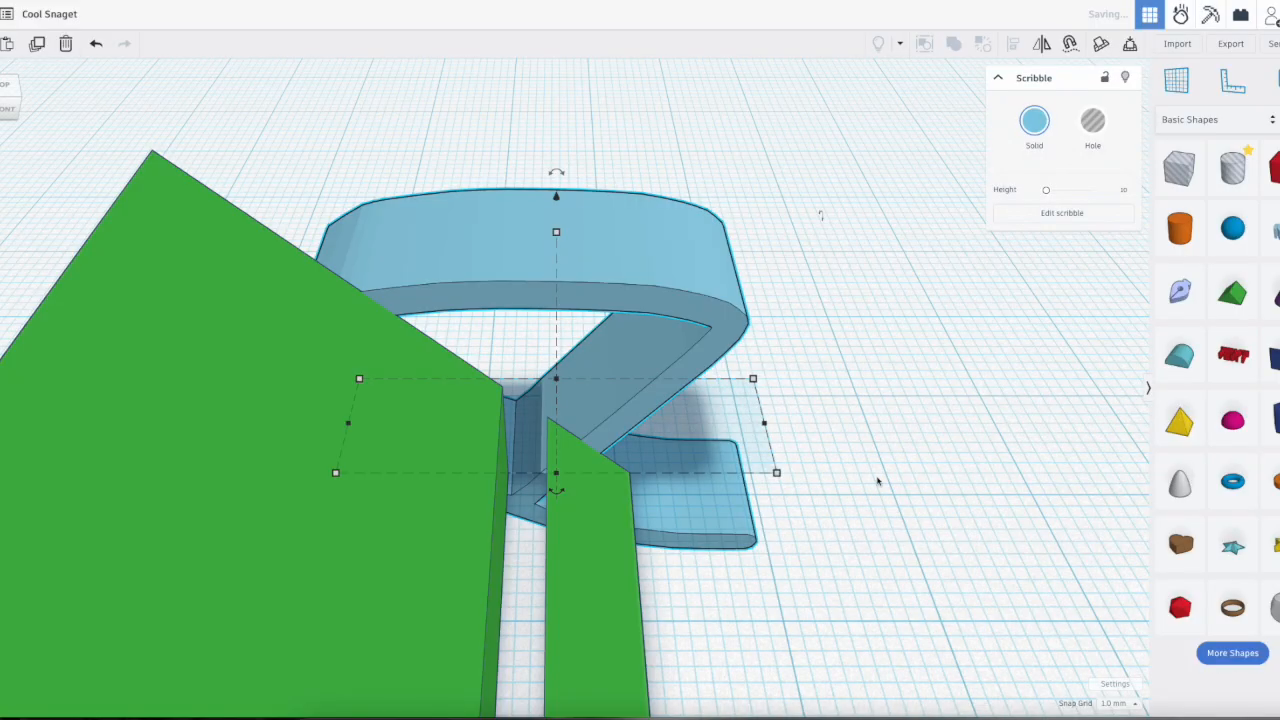
Step: Turn the scribble into a hole and stretch it lengthwise until it extends past the roof's far end
scroll(800, 470, "down", 3)
right_click_drag(822, 476, 915, 287)
left_click(1092, 121)
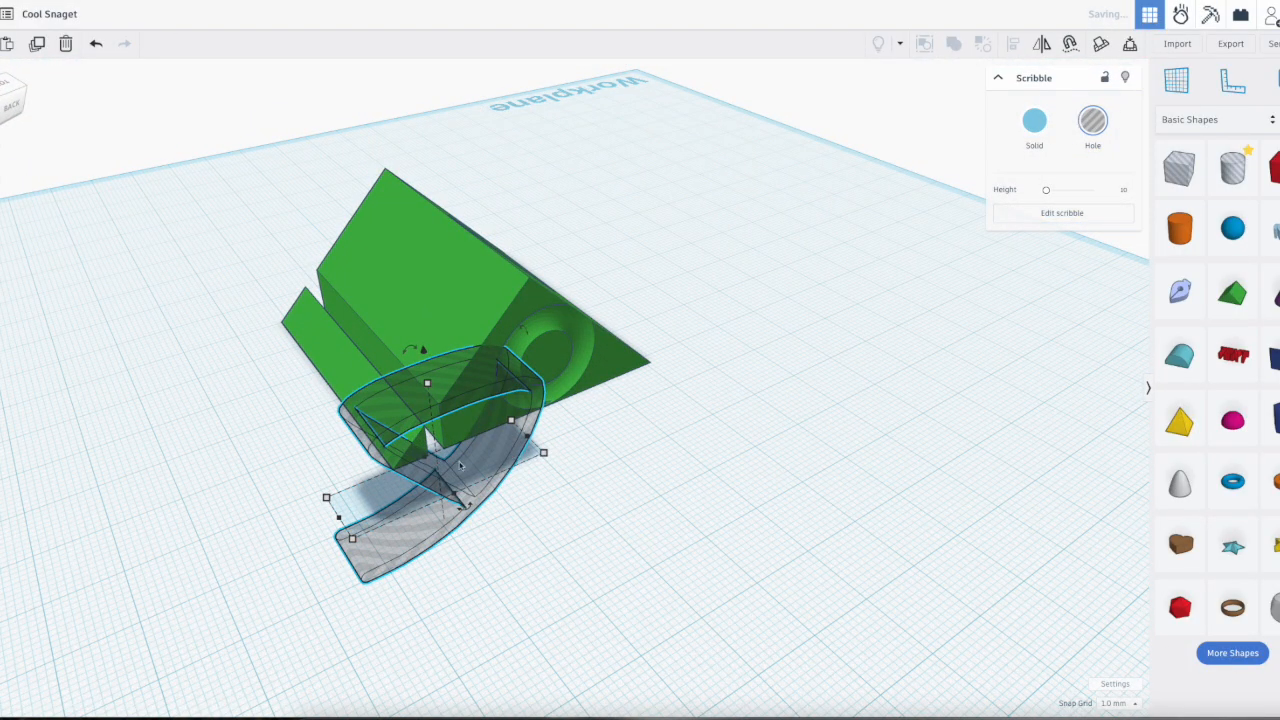
right_click_drag(687, 583, 845, 586)
left_click_drag(467, 514, 0, 398)
Step: Try cutting the roof by grouping it with the stretched scribble hole, and undo the grouping
left_click_drag(668, 486, 443, 220)
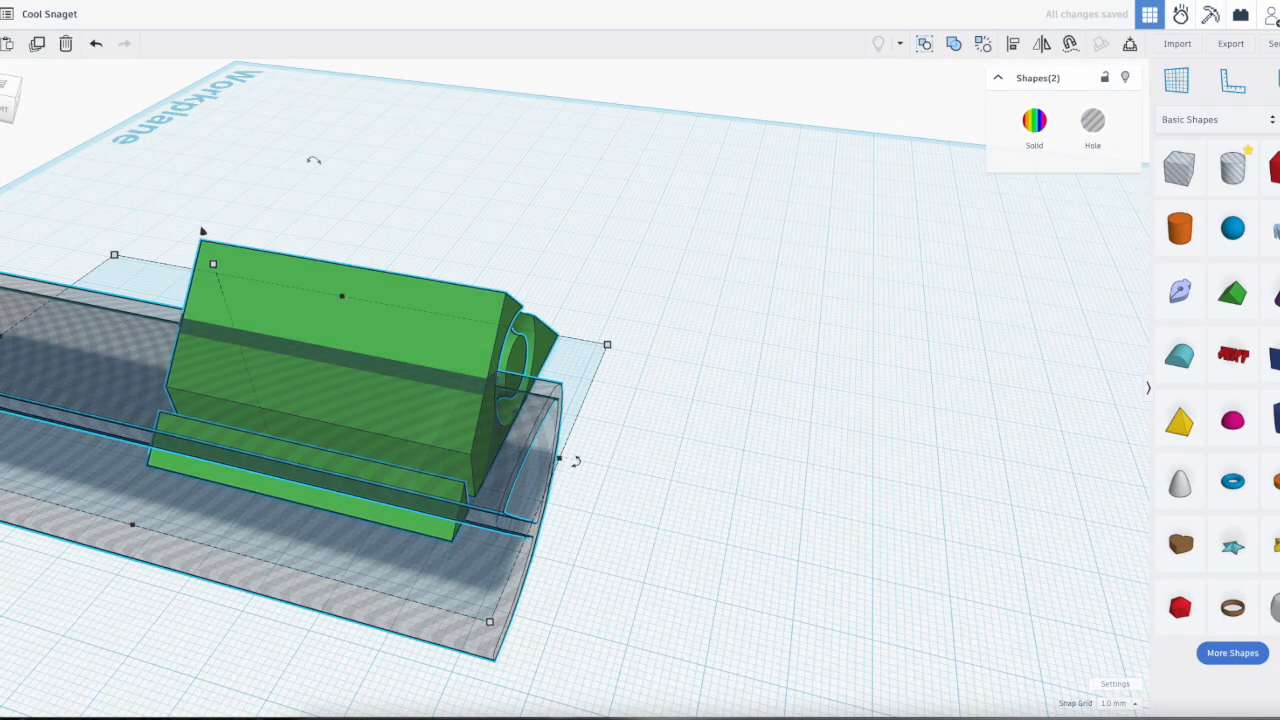
left_click(924, 44)
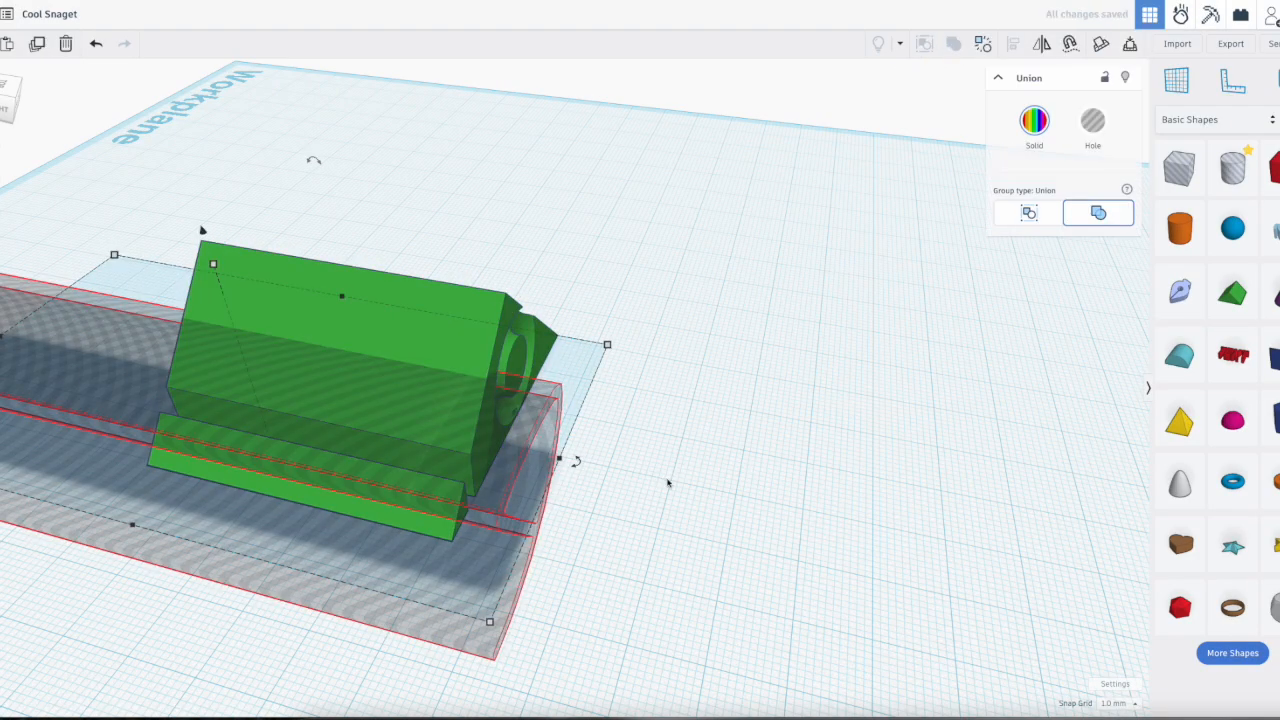
right_click_drag(664, 484, 461, 433)
scroll(461, 433, "up", 10)
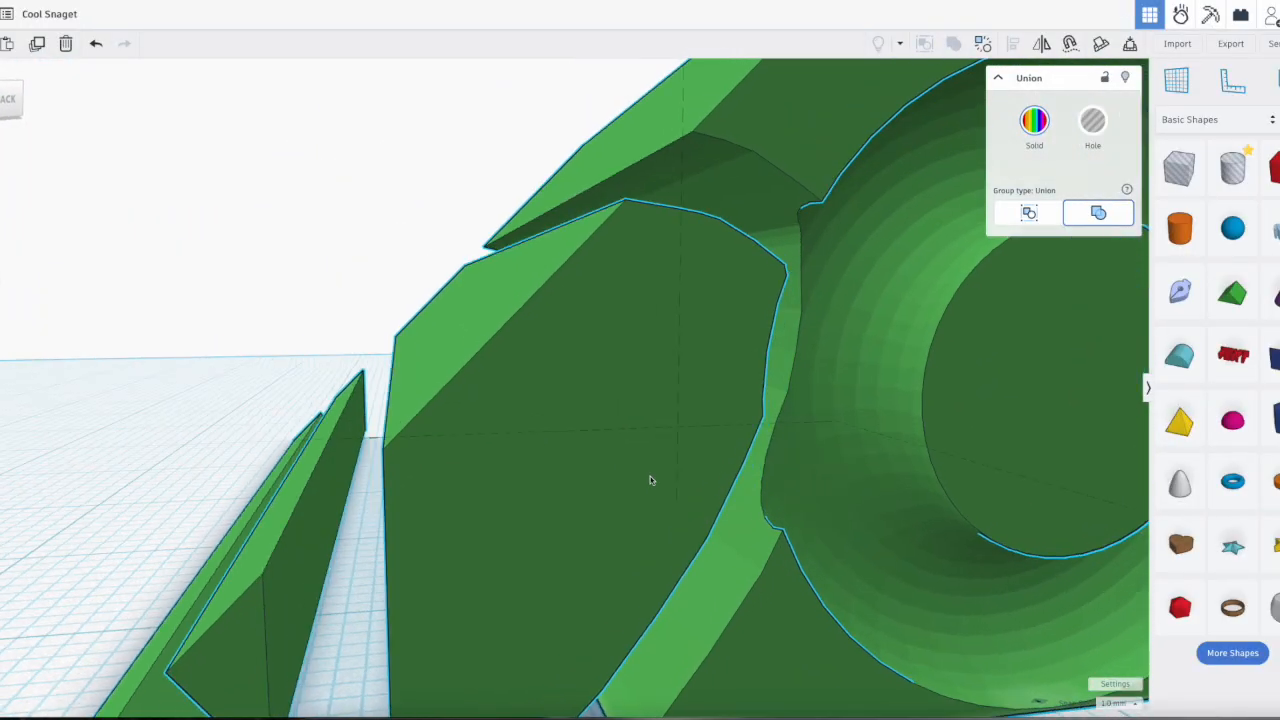
right_click_drag(529, 477, 597, 491)
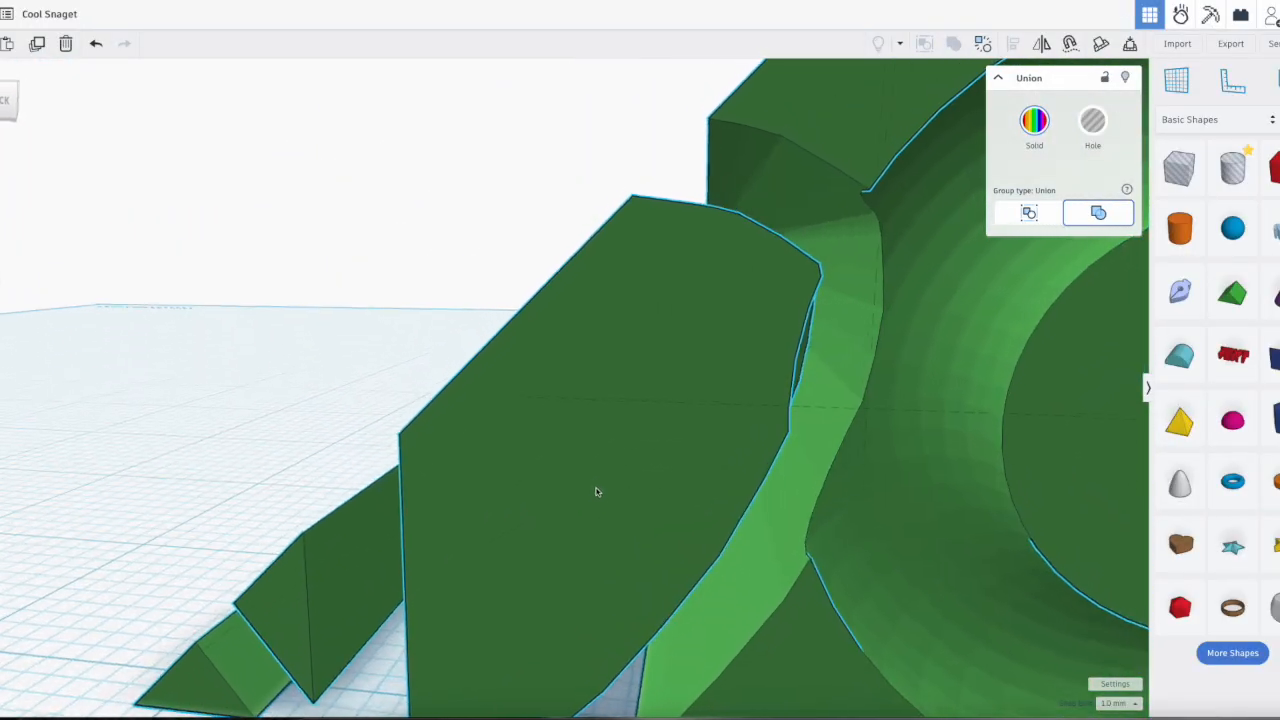
key("ctrl+z")
Step: Select the roof and the scribble hole together and combine them with Union Group
scroll(800, 509, "down", 10)
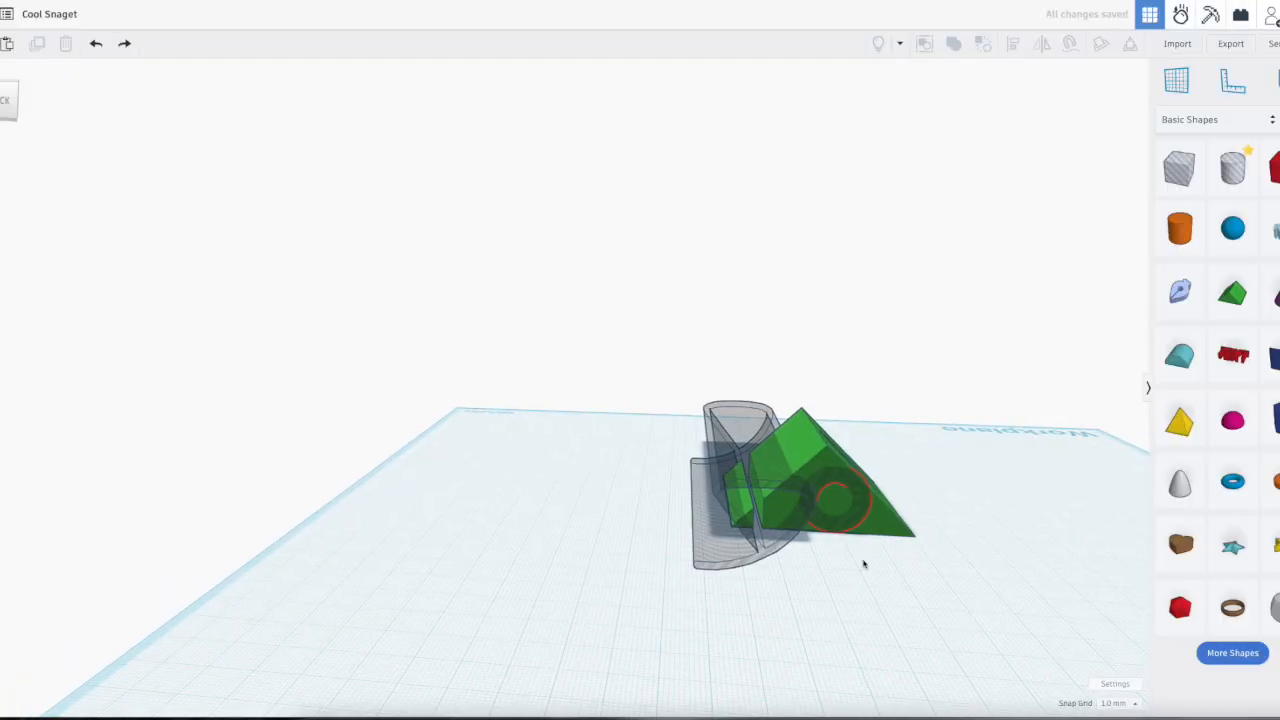
scroll(837, 521, "up", 5)
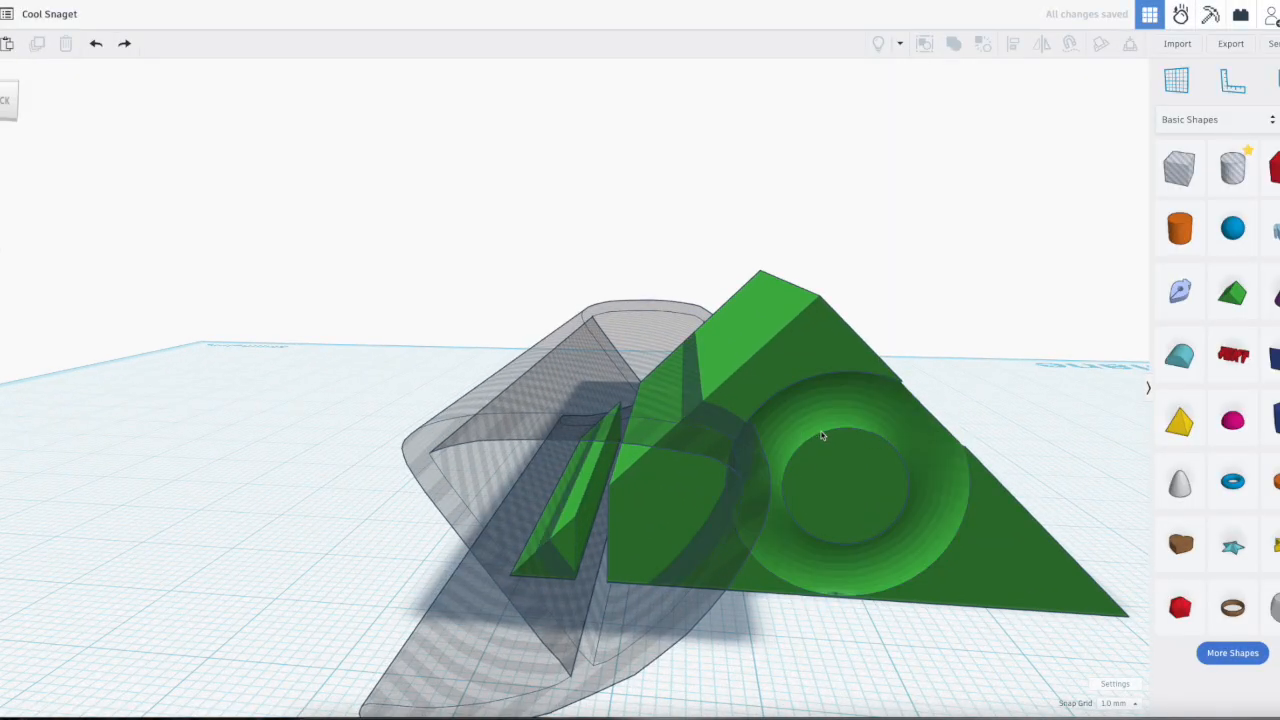
left_click_drag(793, 646, 645, 468)
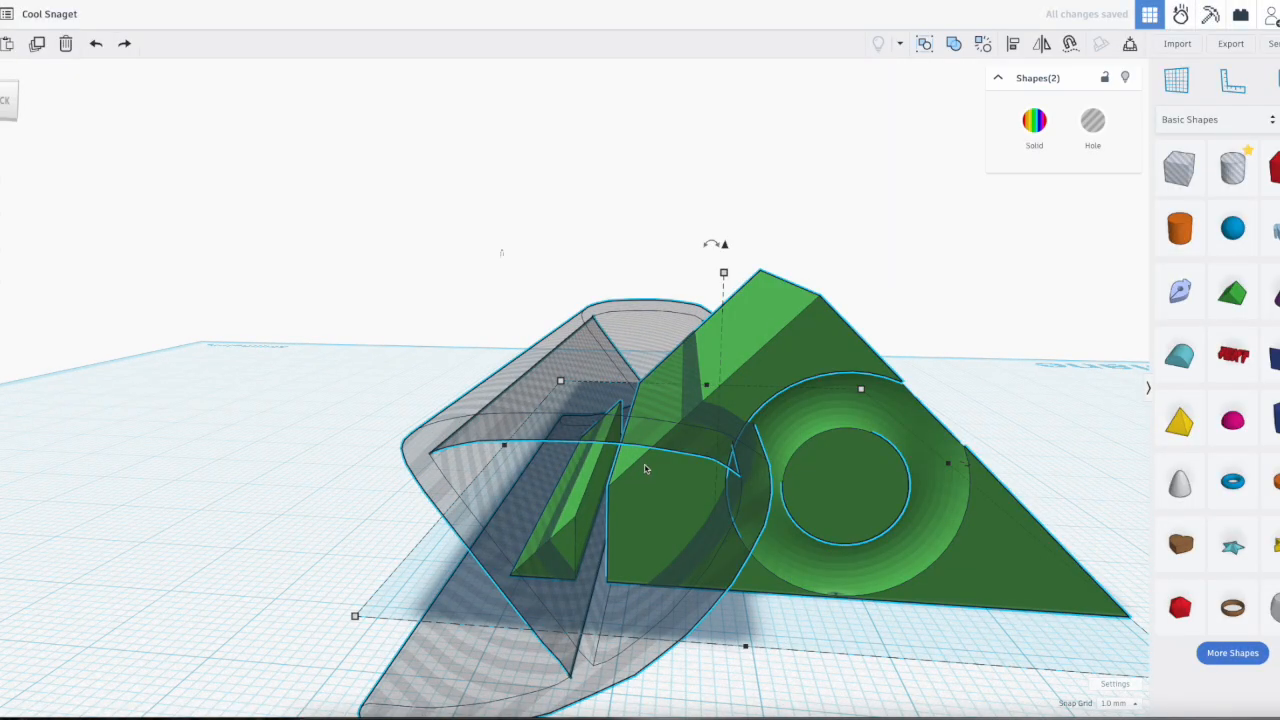
key("ctrl+g")
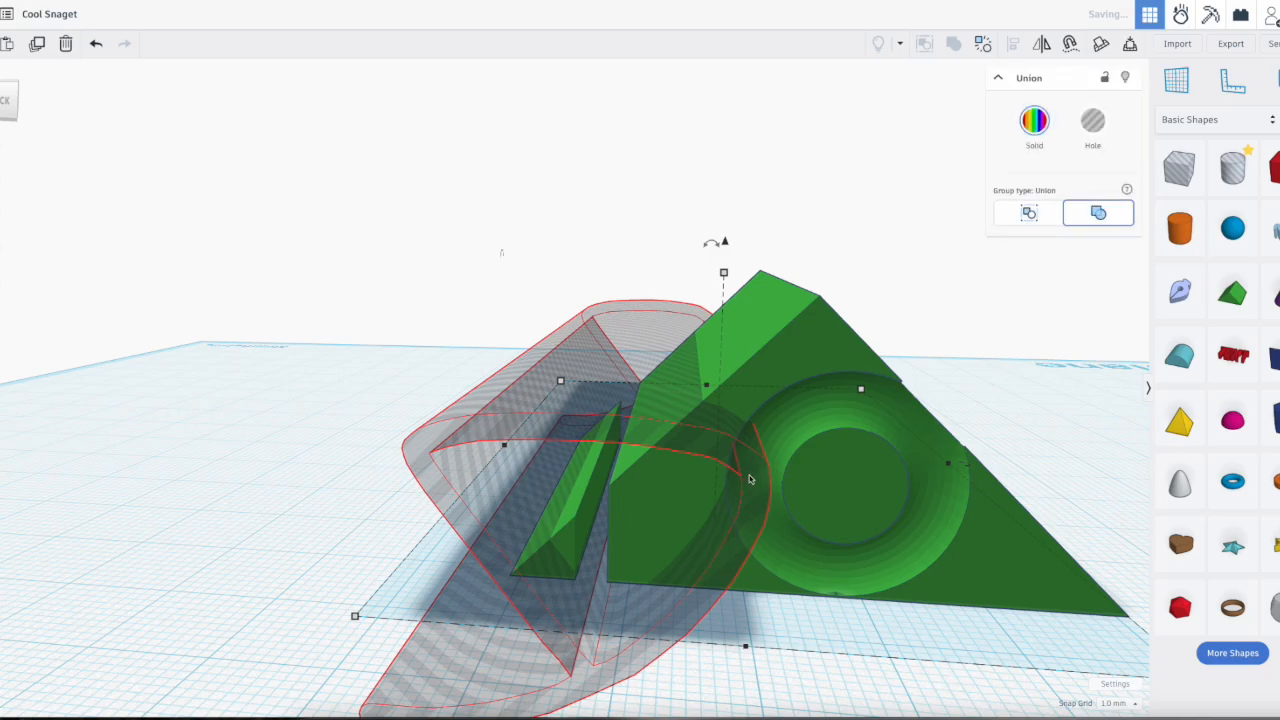
Step: Inspect the cut pieces from the side and delete the whole grouped roof from the workplane
right_click_drag(725, 680, 745, 569)
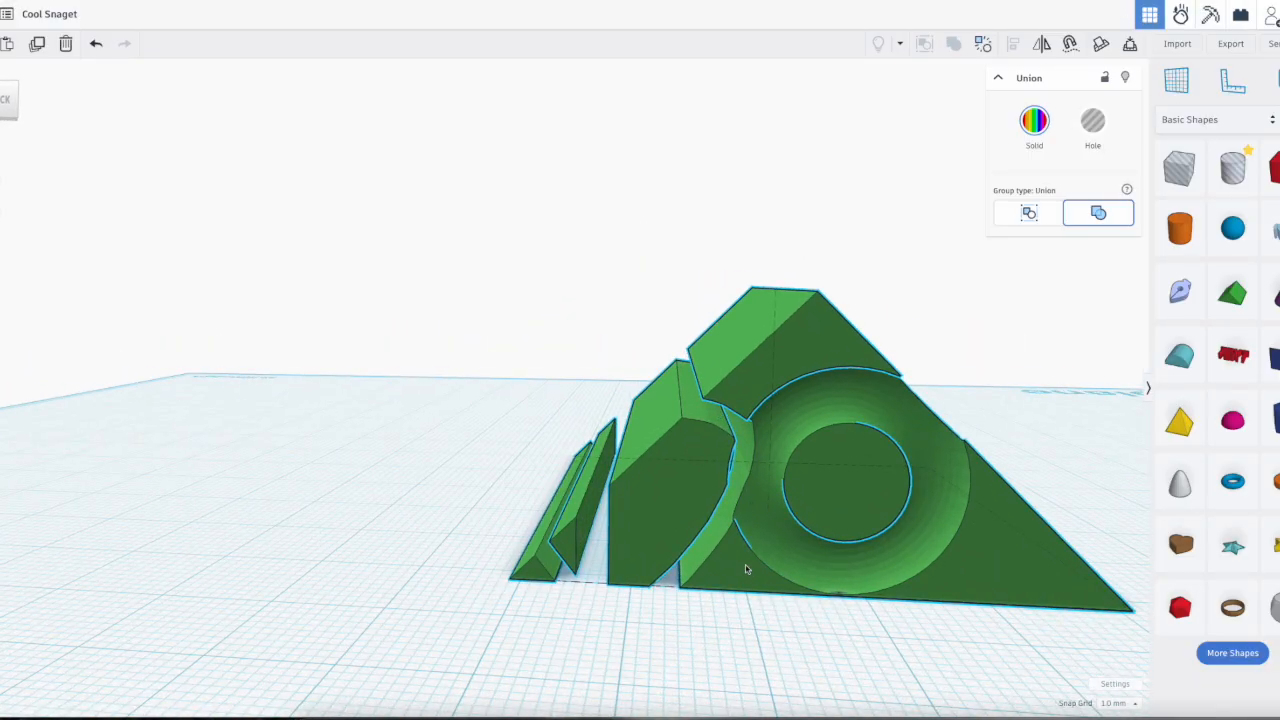
right_click_drag(705, 631, 755, 560)
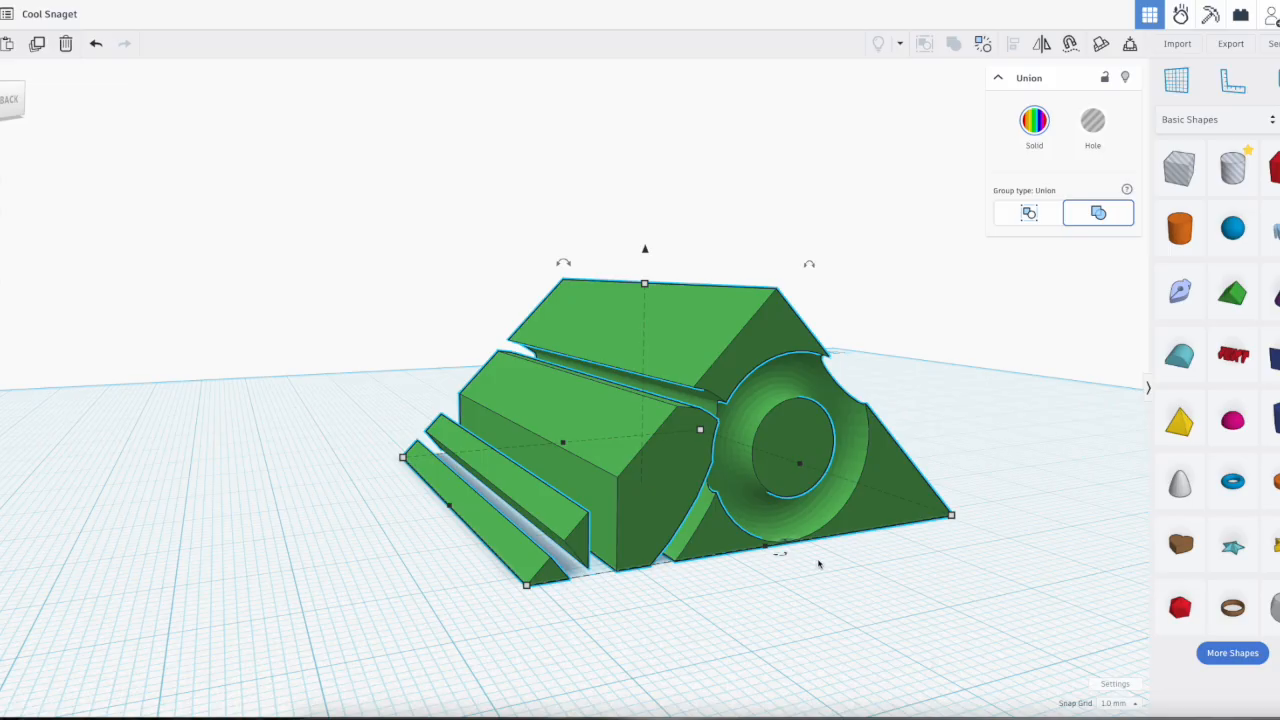
key("Delete")
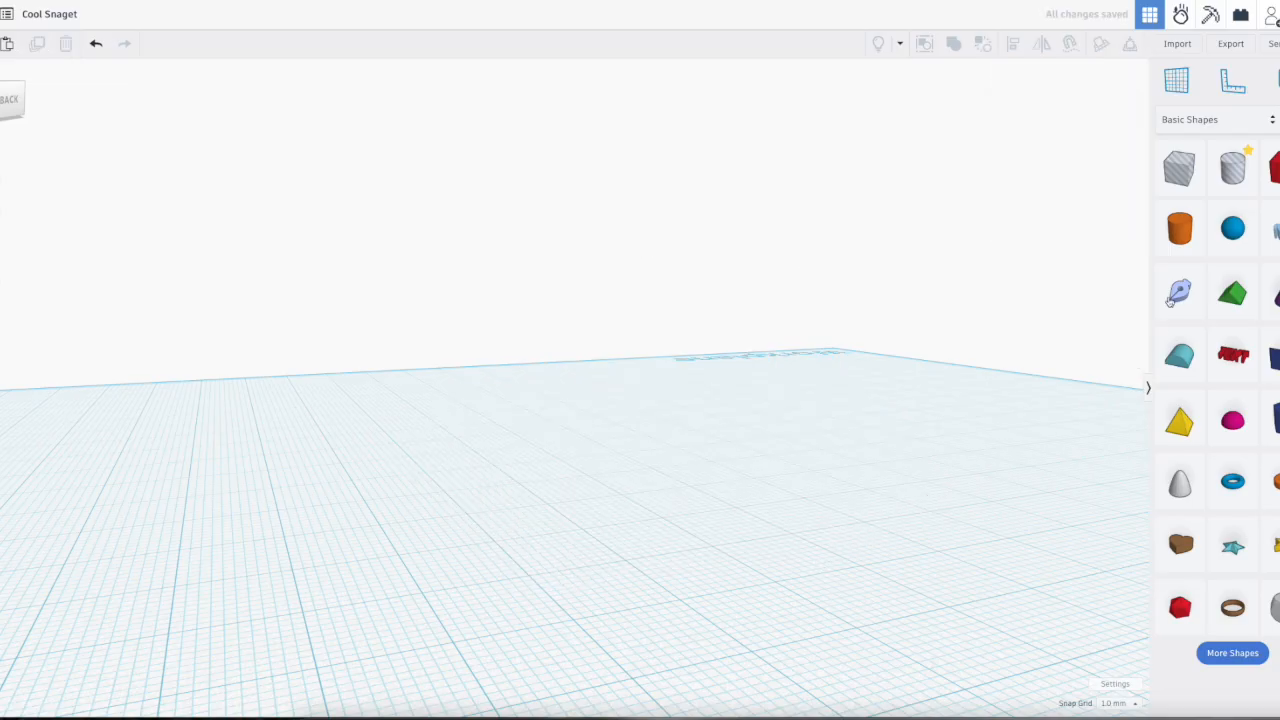
Step: Place a cylinder, a sphere and a round roof close to one another on the workplane
left_click(505, 444)
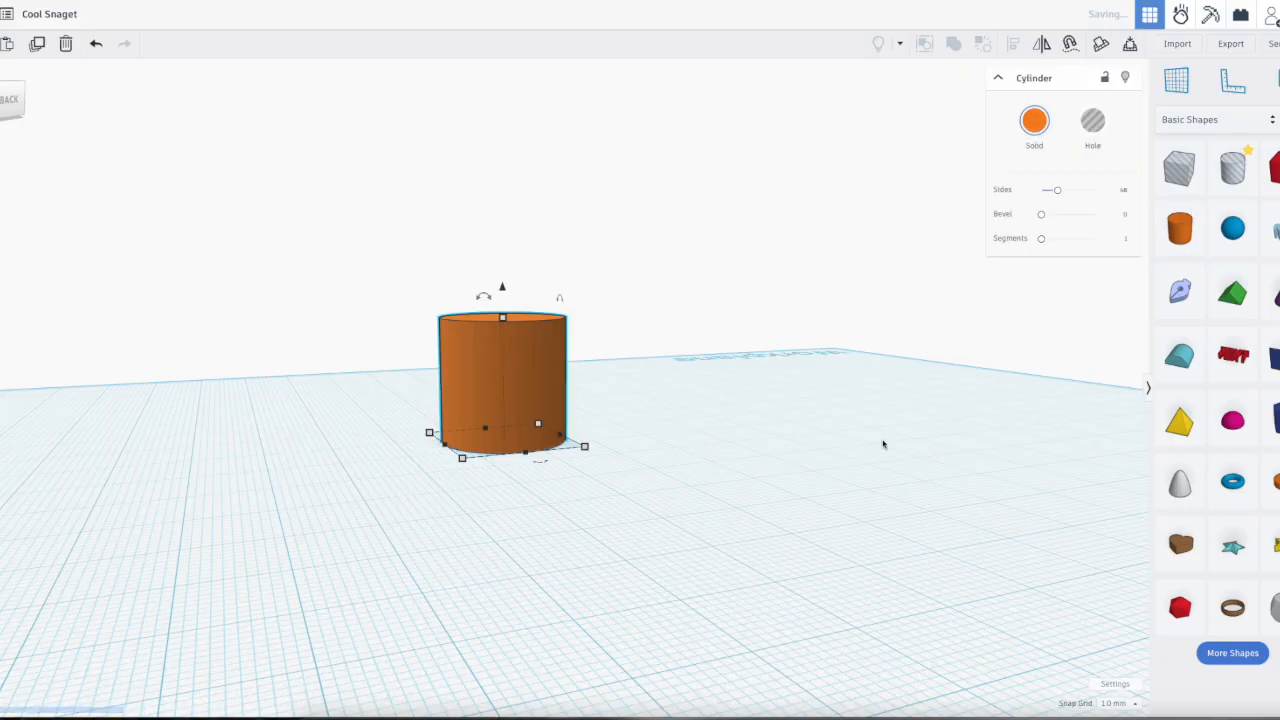
left_click(1232, 229)
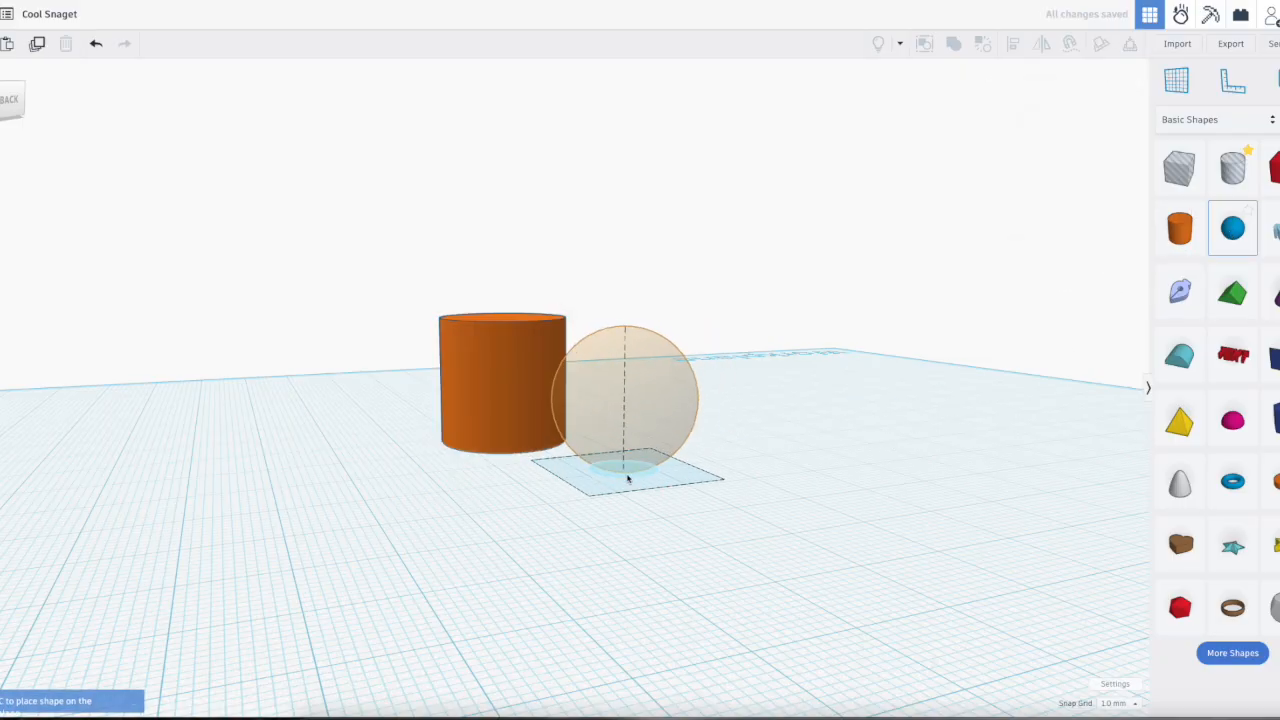
left_click(627, 470)
left_click(1180, 355)
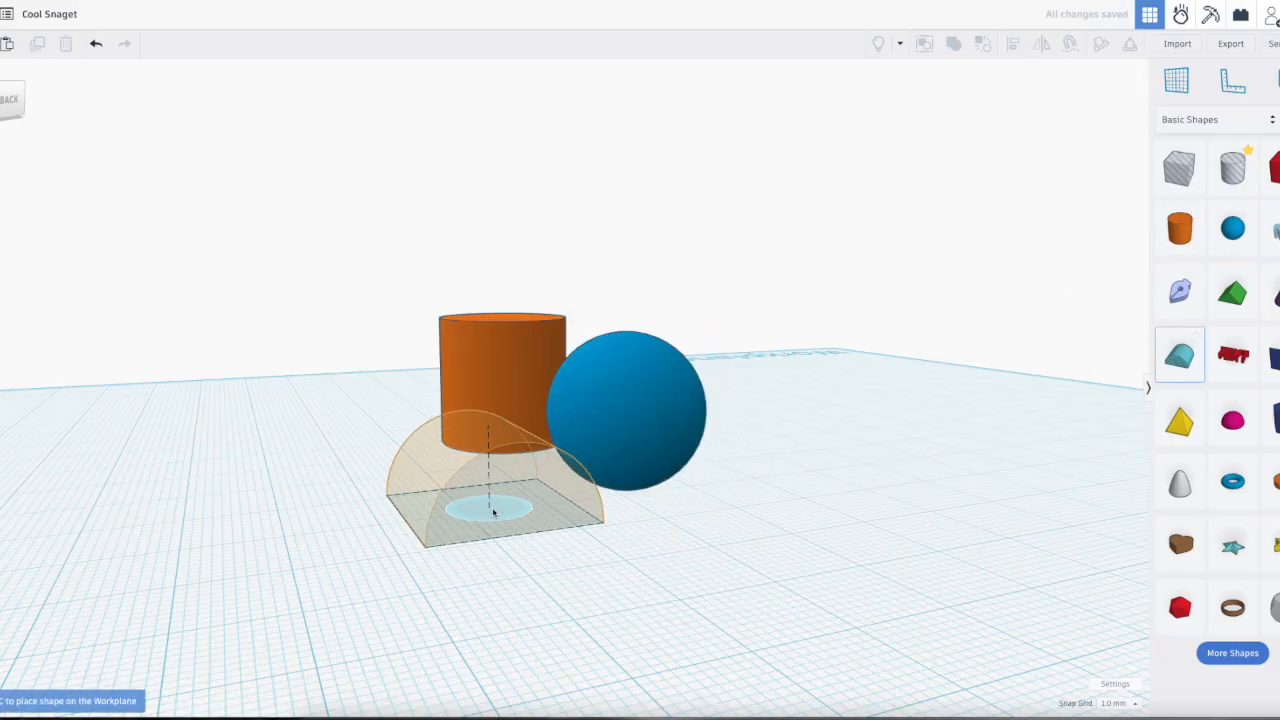
left_click(493, 512)
Step: Select the cylinder, sphere and round roof together from above and start aligning them
right_click_drag(754, 494, 727, 533)
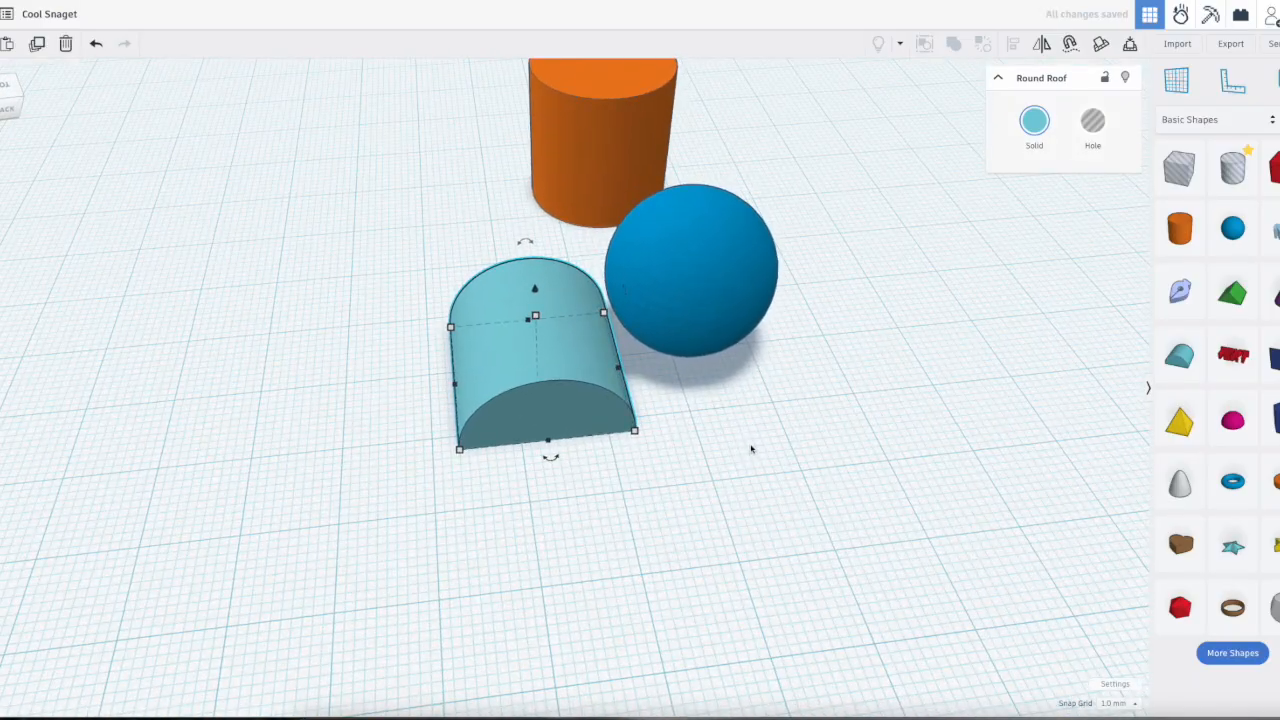
scroll(757, 447, "down", 4)
left_click(812, 514)
right_click_drag(806, 432, 738, 448)
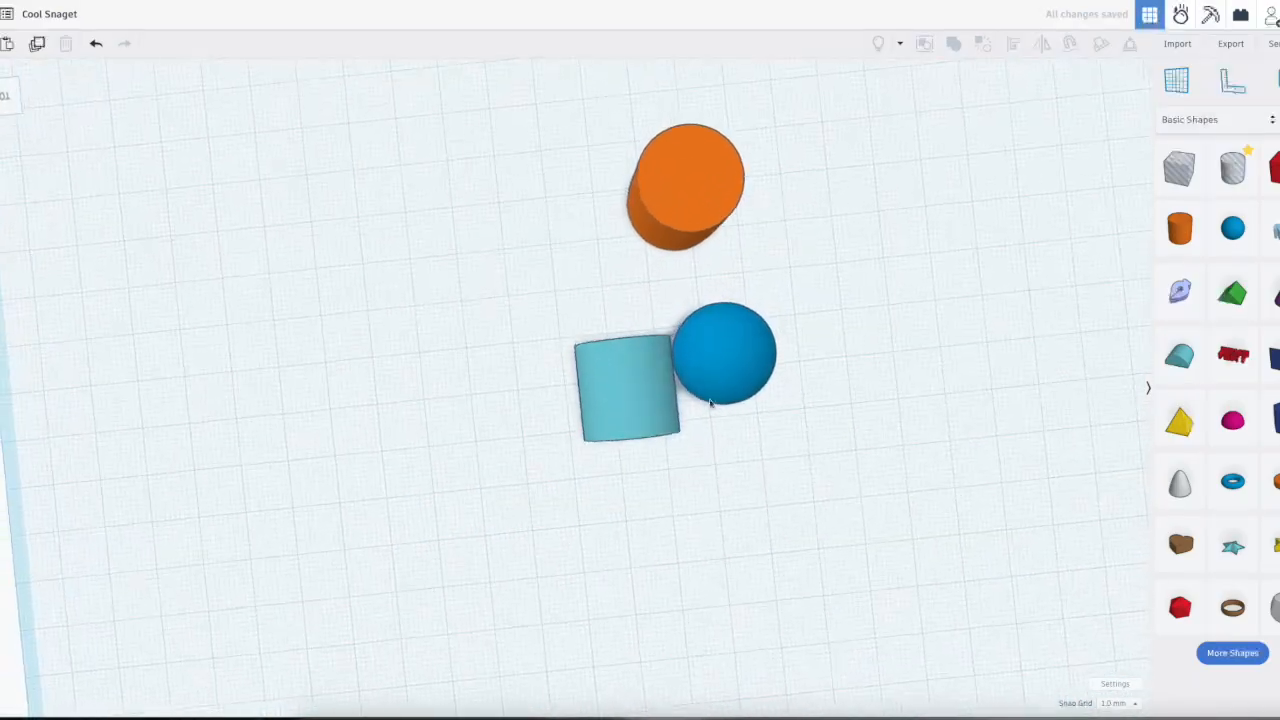
right_click_drag(823, 449, 771, 433)
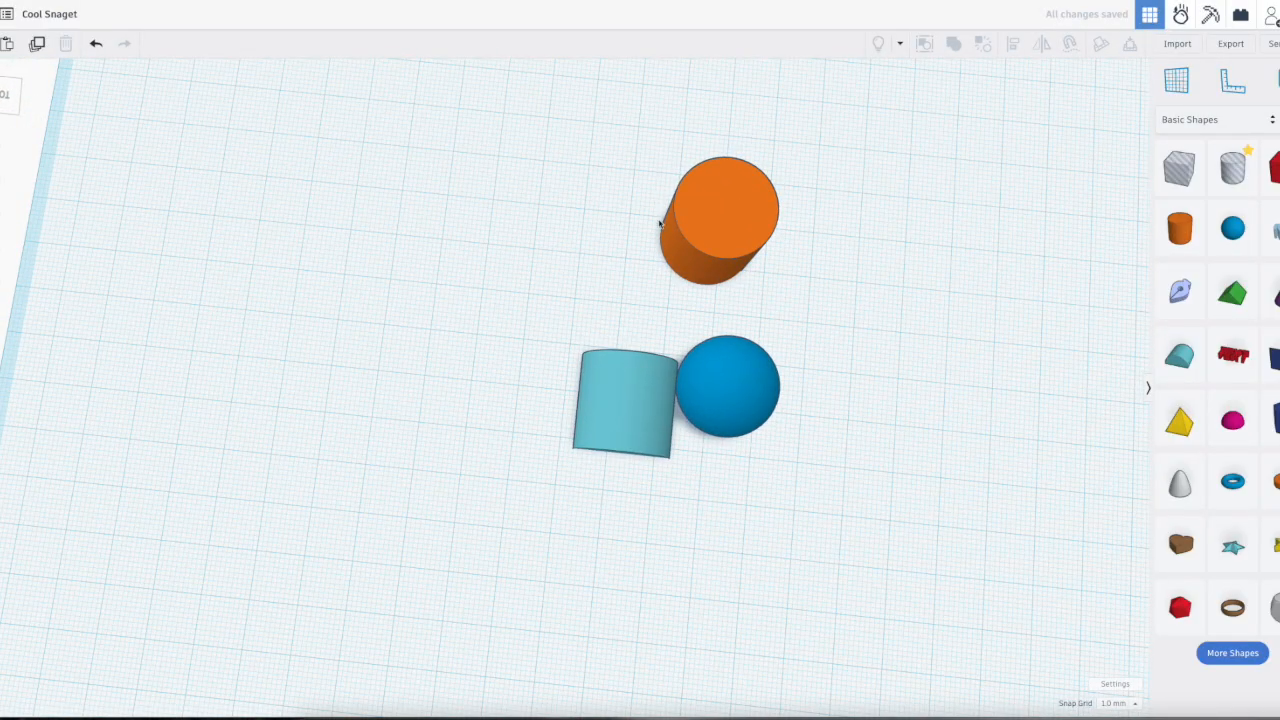
left_click_drag(539, 94, 839, 541)
key("l")
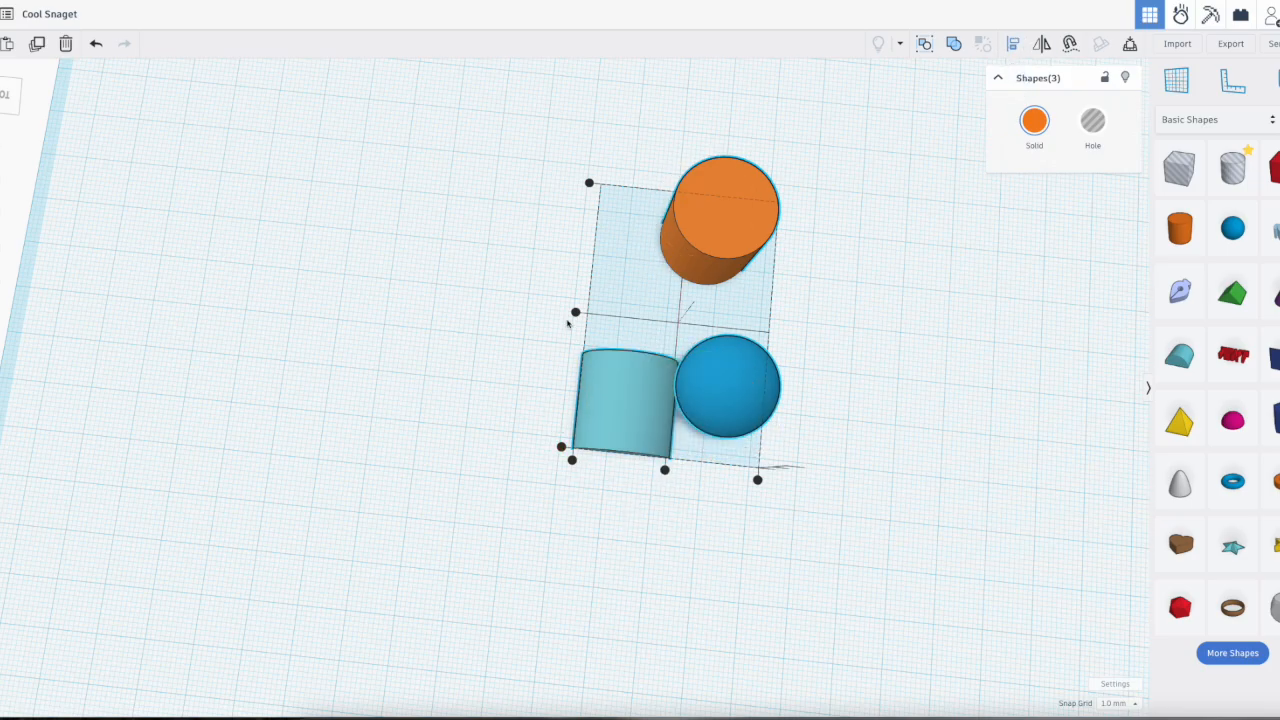
Step: Try aligning the three shapes flush with the roof's outer side, and undo the alignment
right_click_drag(868, 528, 850, 450)
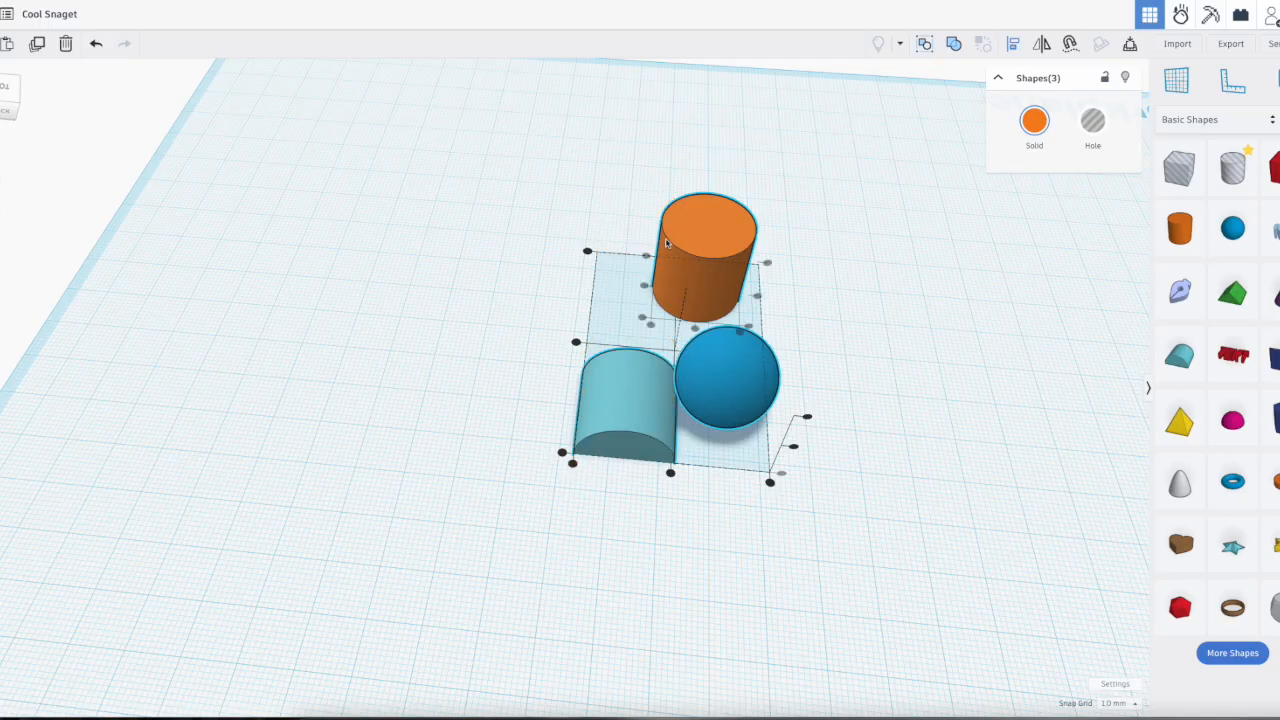
left_click(572, 464)
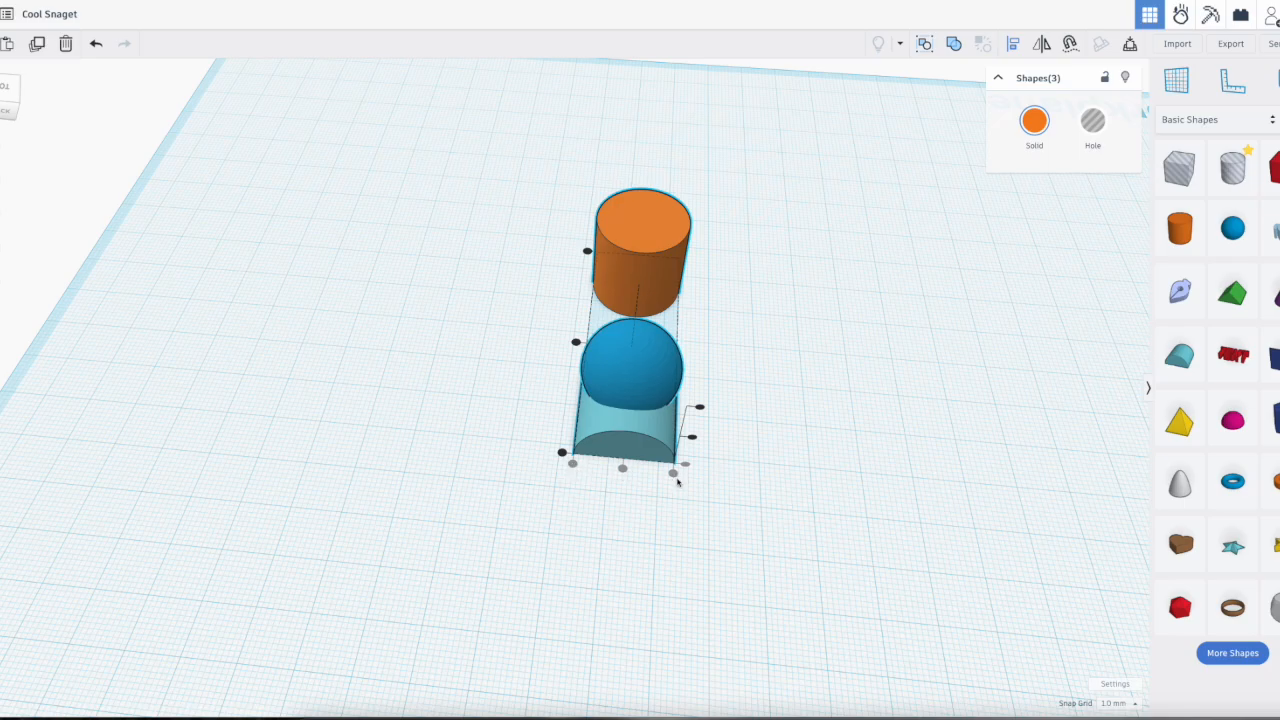
right_click_drag(629, 493, 694, 463)
key("ctrl+z")
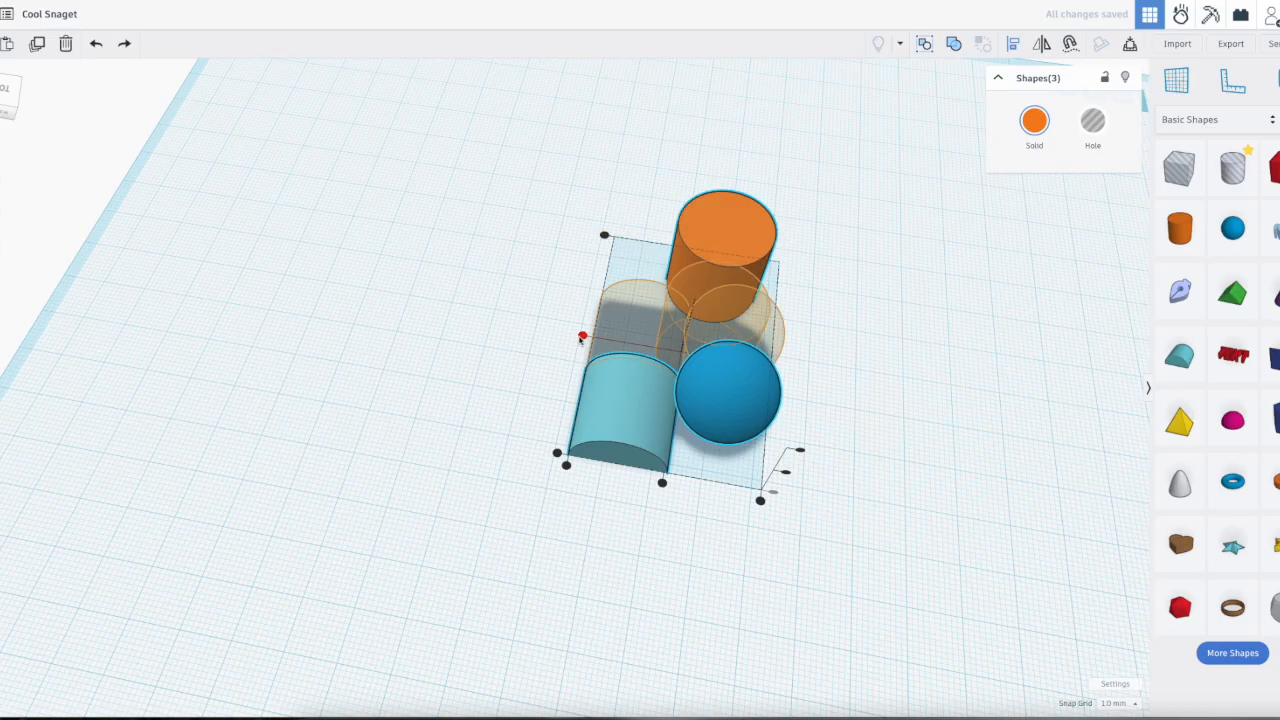
Step: Center the cylinder, sphere and round roof on one another in both horizontal directions
right_click_drag(554, 352, 900, 408)
right_click_drag(576, 419, 850, 450)
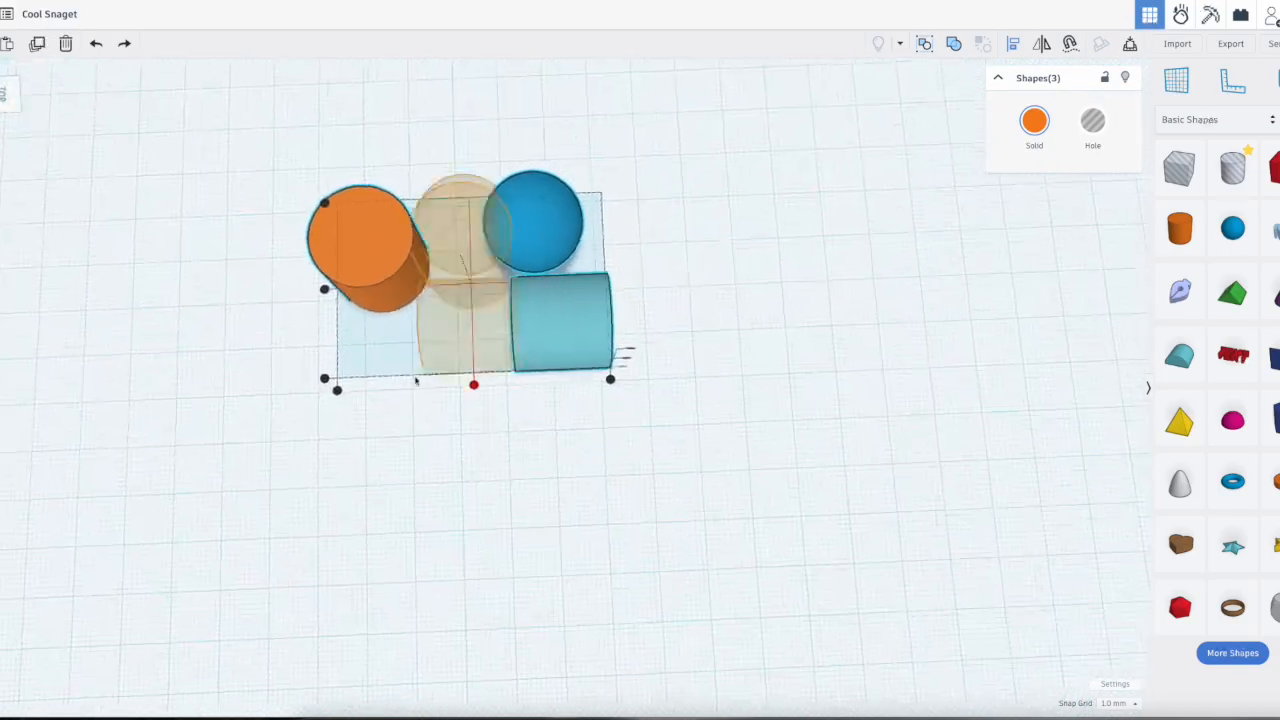
left_click(474, 387)
right_click_drag(611, 423, 577, 511)
right_click_drag(875, 547, 604, 504)
left_click(605, 504)
mouse_move(795, 538)
right_mouse_down()
mouse_move(763, 524)
mouse_move(757, 366)
mouse_move(794, 539)
right_mouse_up()
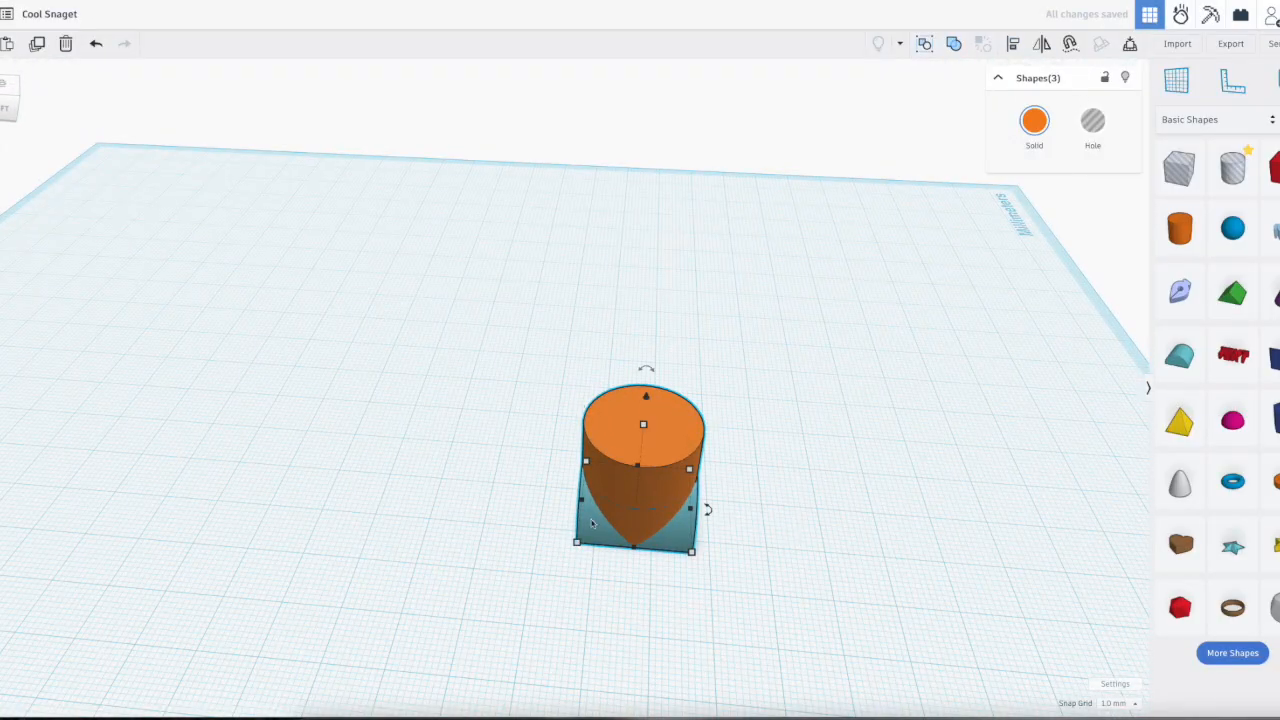
Step: Make the orange cylinder transparent so the shapes inside it can be seen
left_click(667, 488)
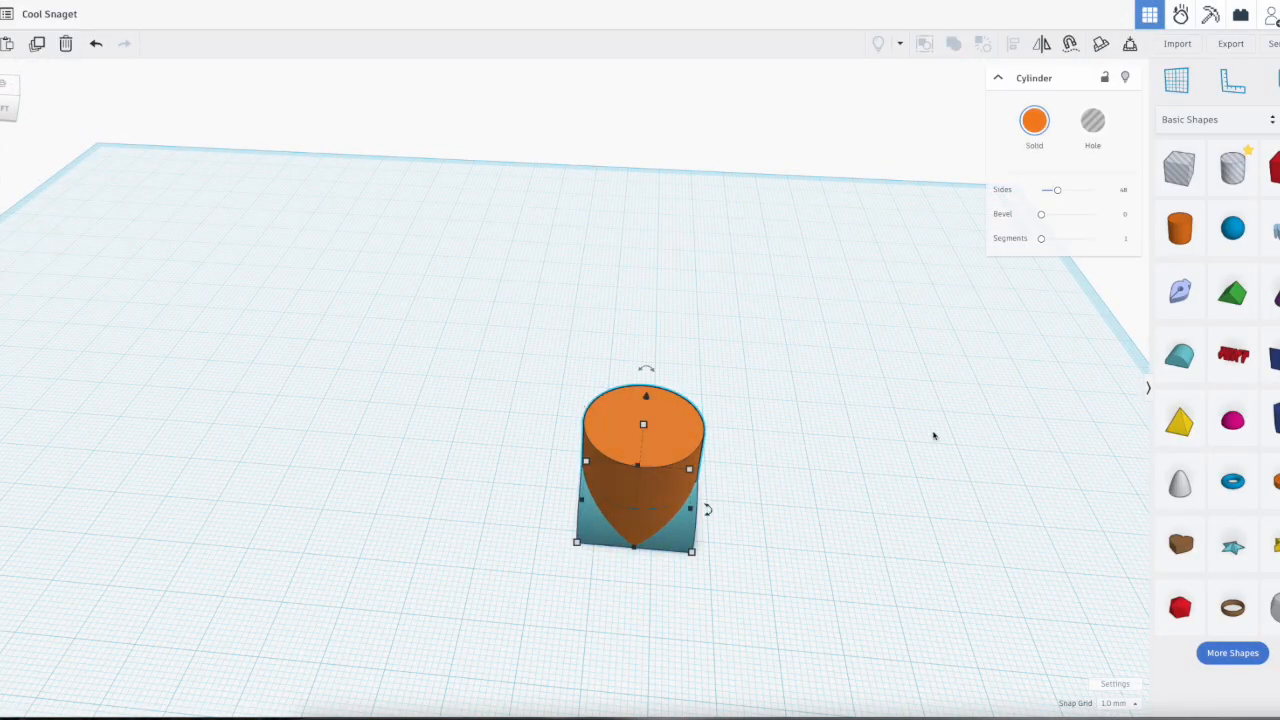
left_click(1034, 120)
left_click(1132, 313)
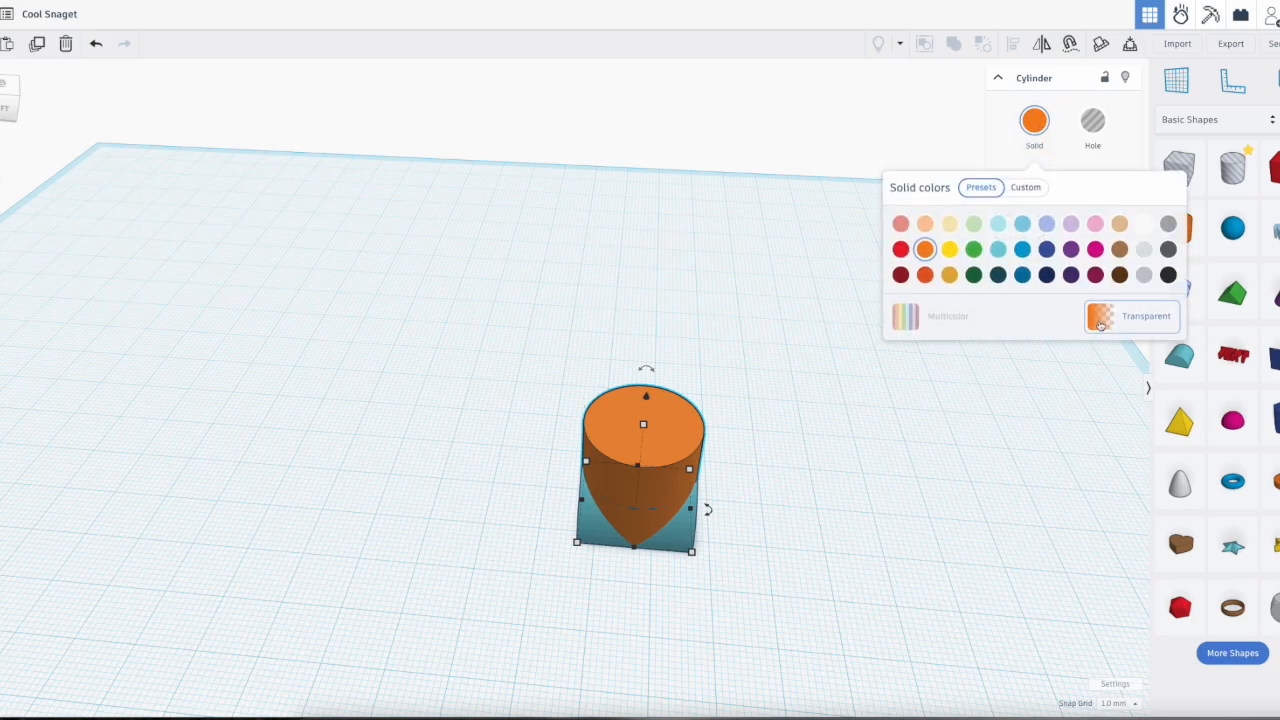
left_click(804, 538)
right_click_drag(804, 538, 783, 416)
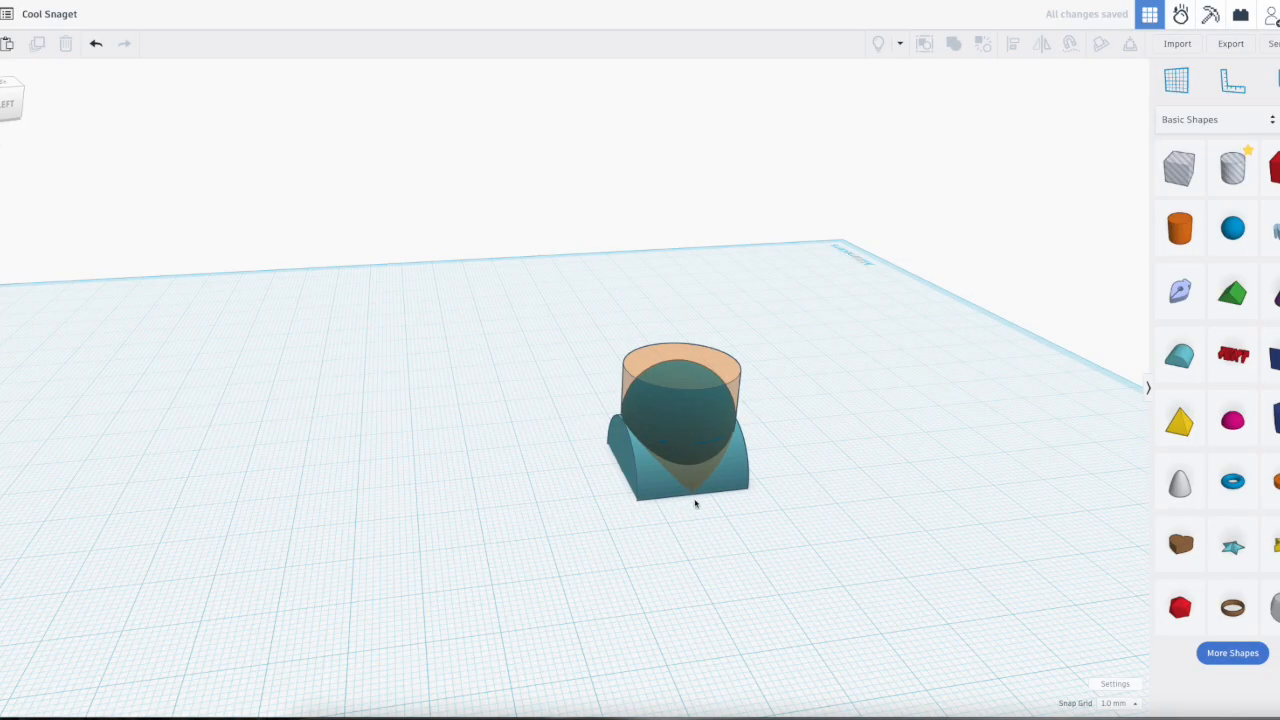
Step: Check the transparent cylinder's base dimensions and move it off the roof to one side
left_click(659, 414)
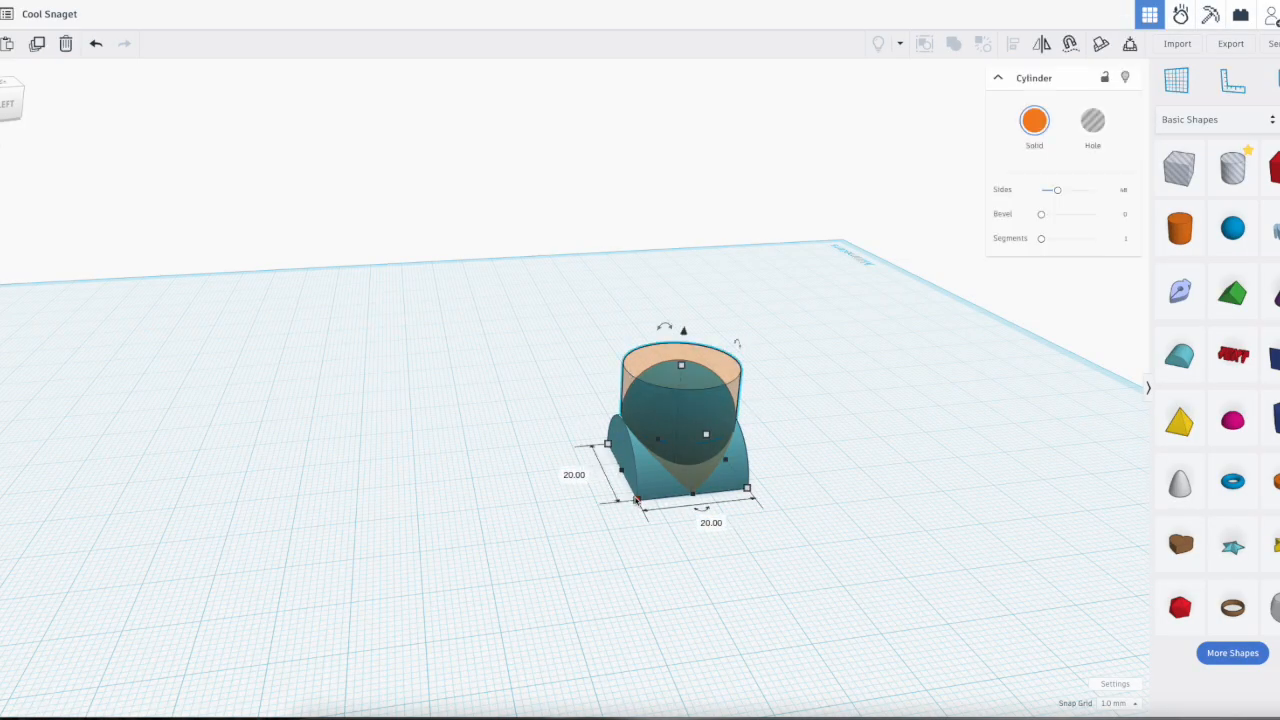
left_click(674, 608)
left_click(643, 492)
left_click(637, 500)
left_click(652, 576)
left_click_drag(676, 448, 840, 440)
Step: Check the sphere's base dimensions and move the sphere off the round roof to the area behind it
left_click(700, 430)
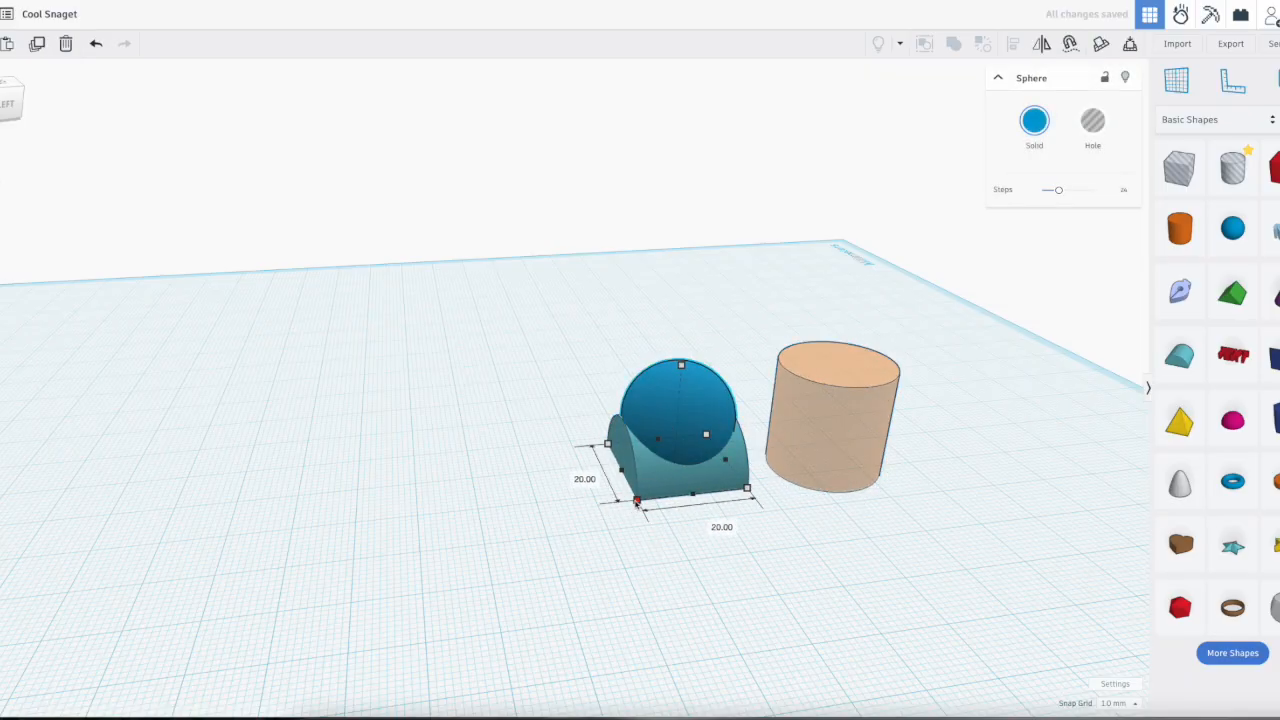
left_click(831, 562)
right_click_drag(831, 562, 775, 596)
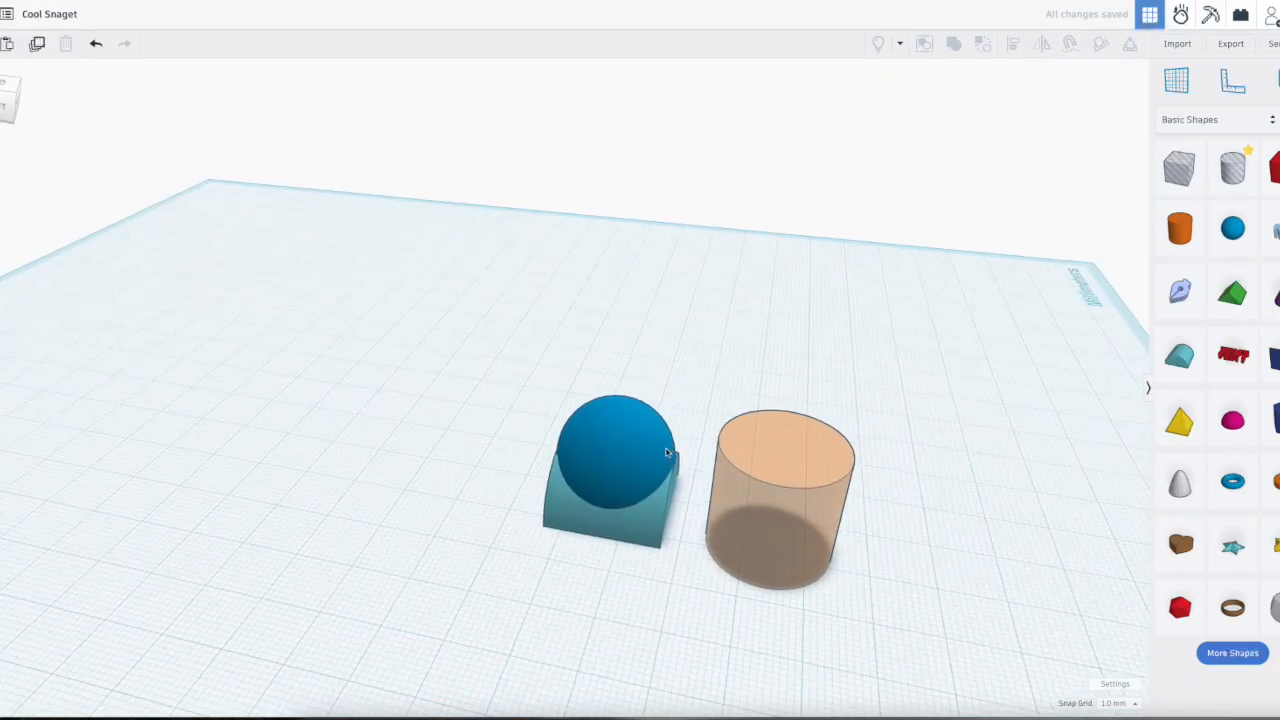
left_click_drag(626, 460, 643, 391)
left_click(799, 634)
Step: Stretch the transparent cylinder sideways into a wide oval and select all three shapes for alignment
left_click(834, 576)
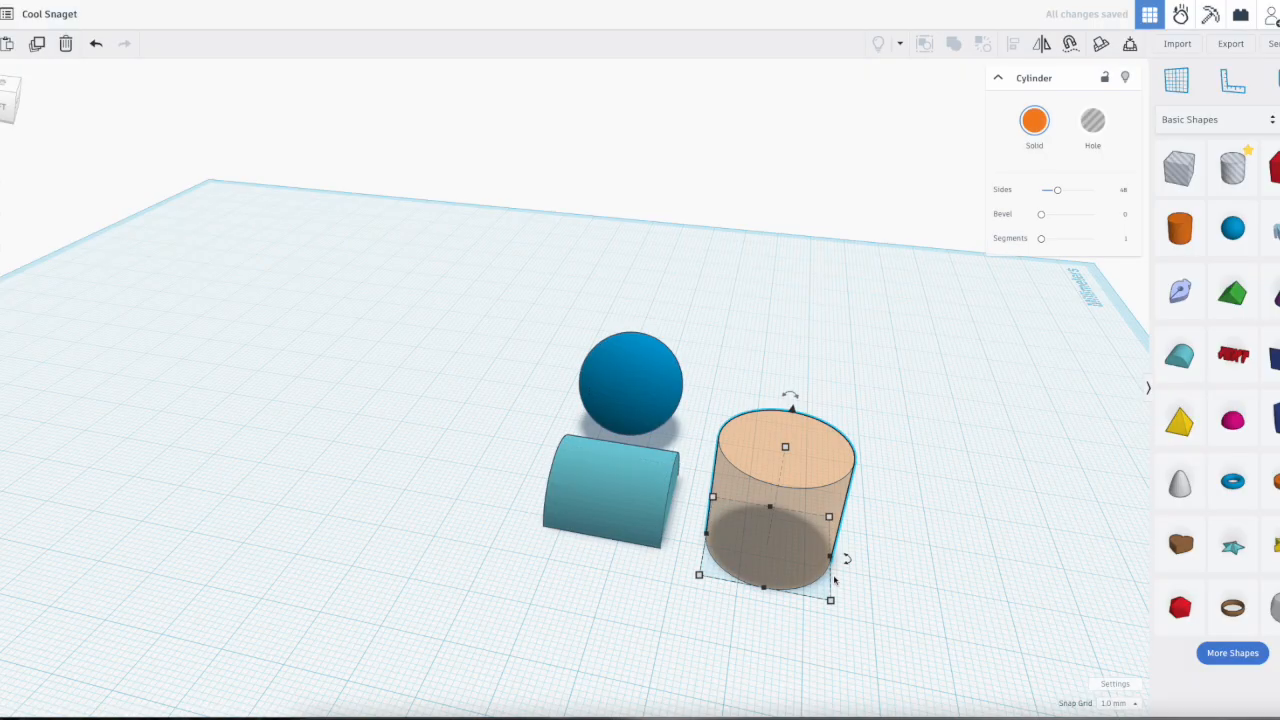
left_click_drag(830, 558, 955, 610)
left_click_drag(896, 684, 489, 287)
key("l")
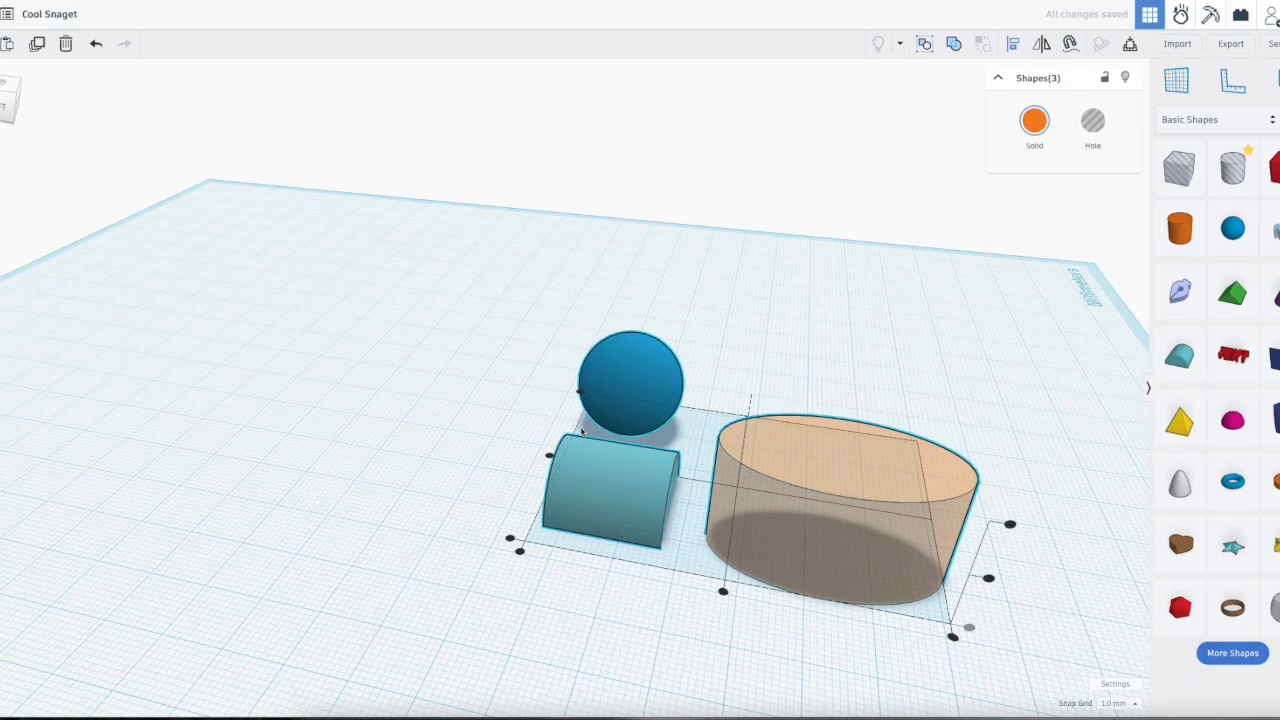
Step: Try different alignments along the stretched cylinder's length, finishing with the shapes flush at the end where the roof sits
left_click(520, 553)
right_click_drag(773, 612, 674, 523)
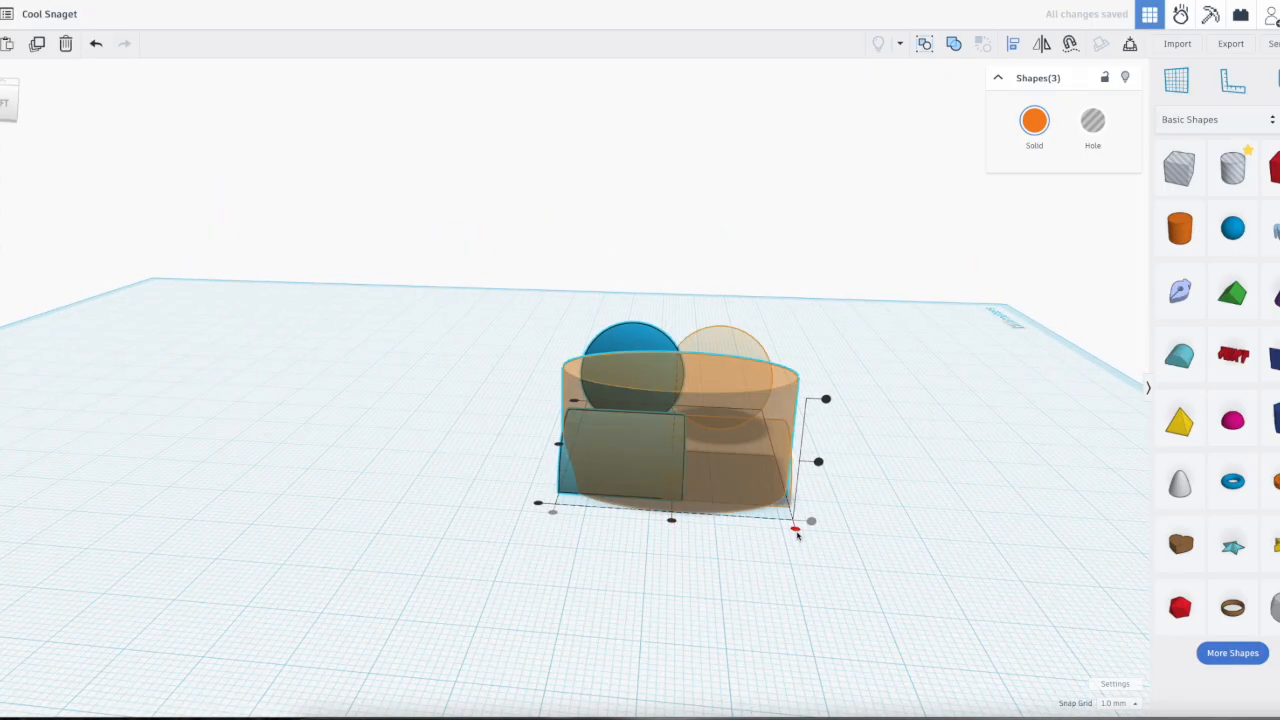
left_click(796, 530)
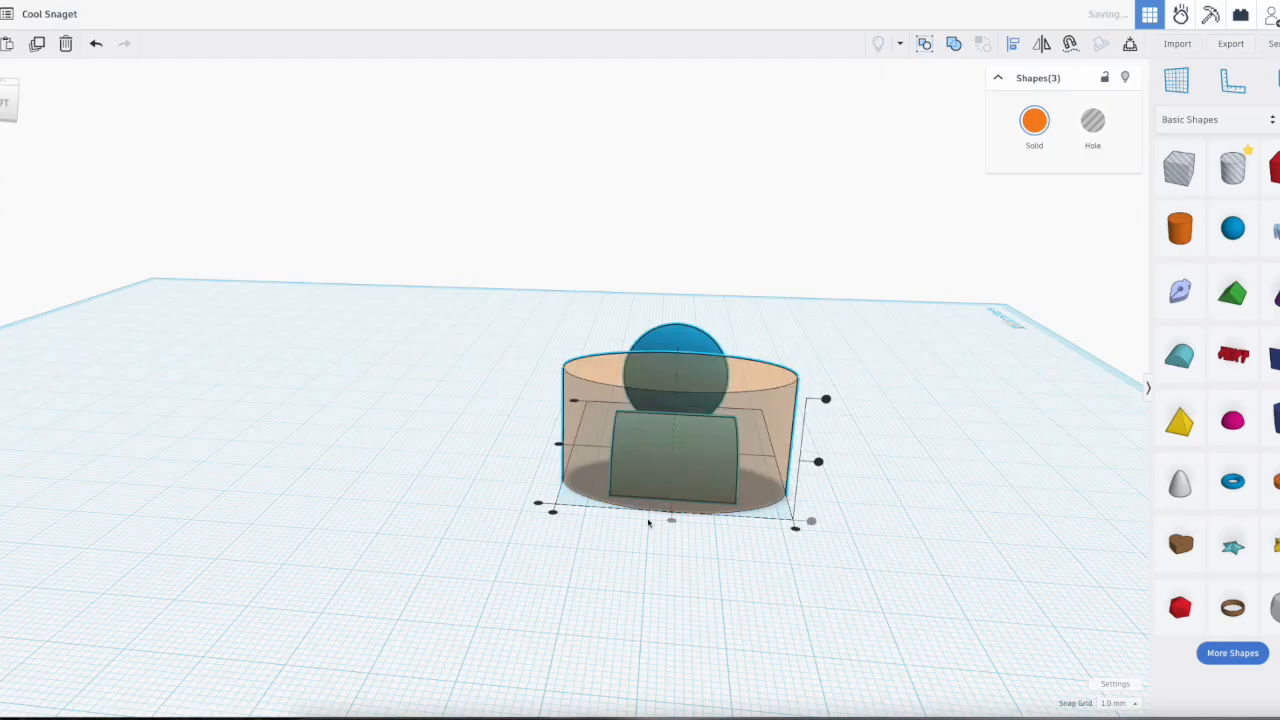
left_click(552, 511)
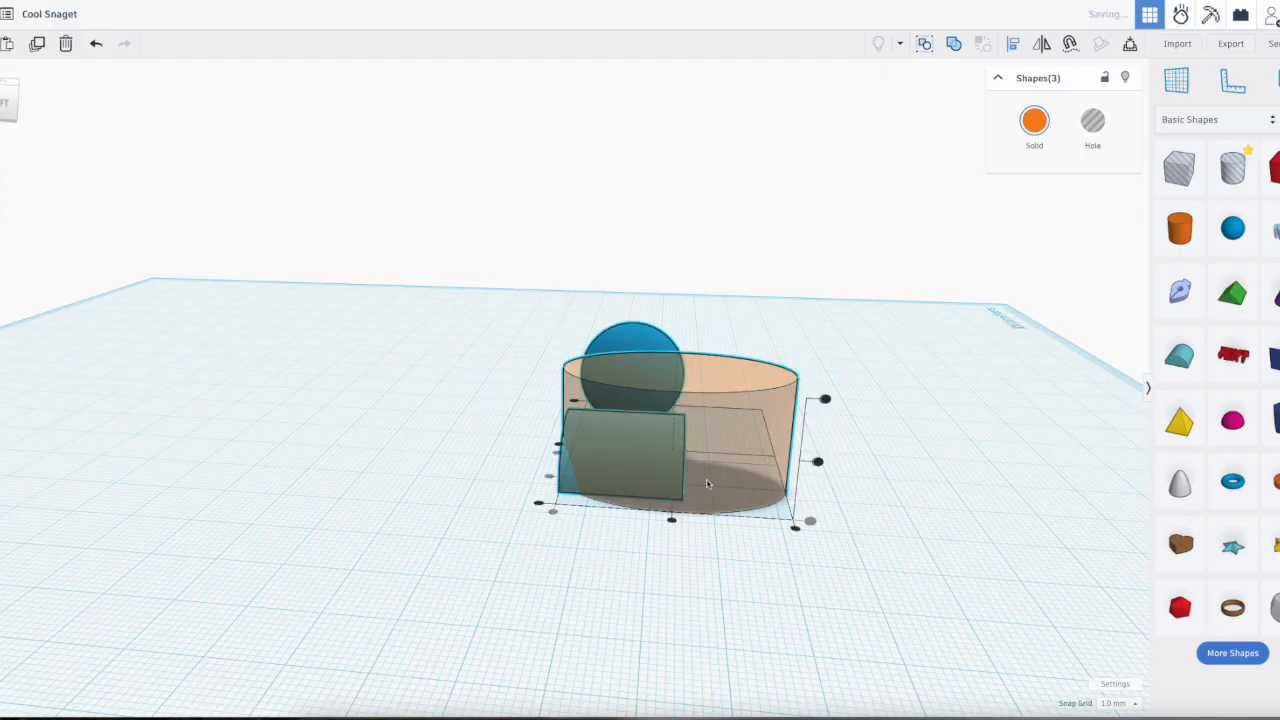
Step: Center the sphere, round roof and cylinder on one another across the roof's width
right_click_drag(863, 514, 833, 570)
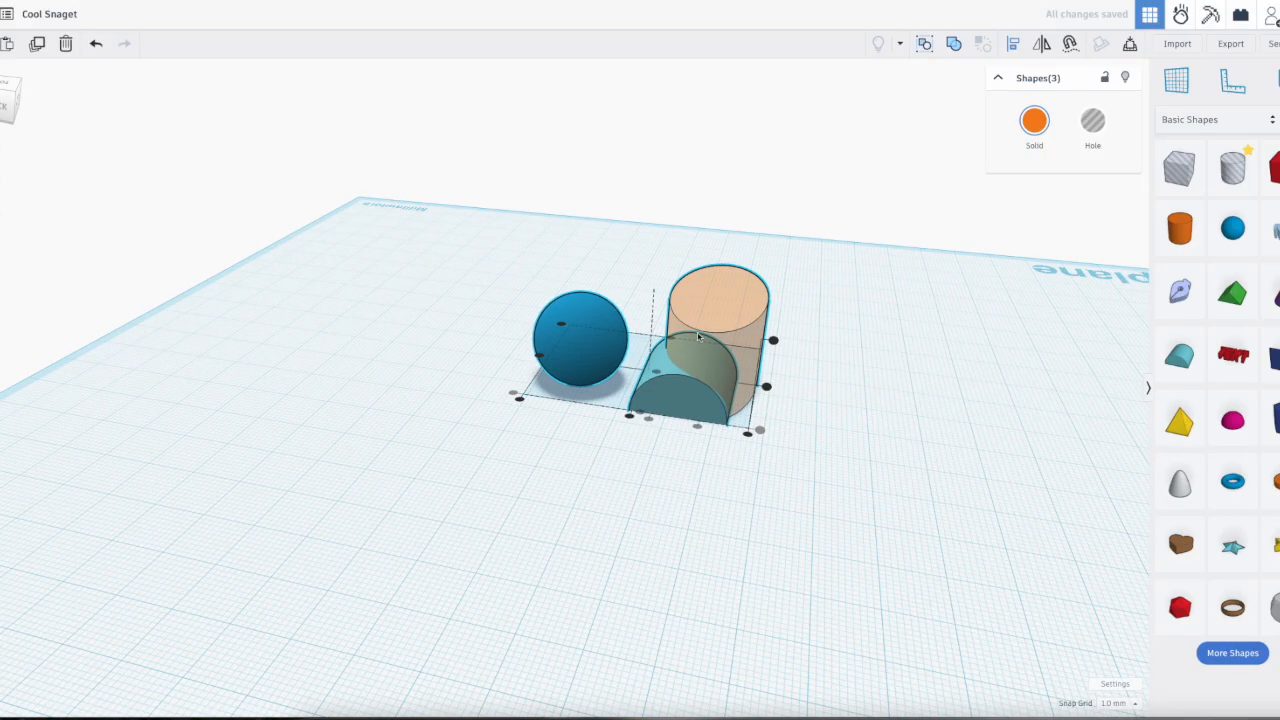
left_click(629, 419)
right_click_drag(741, 382, 666, 340)
scroll(694, 342, "up", 8)
scroll(660, 399, "down", 6)
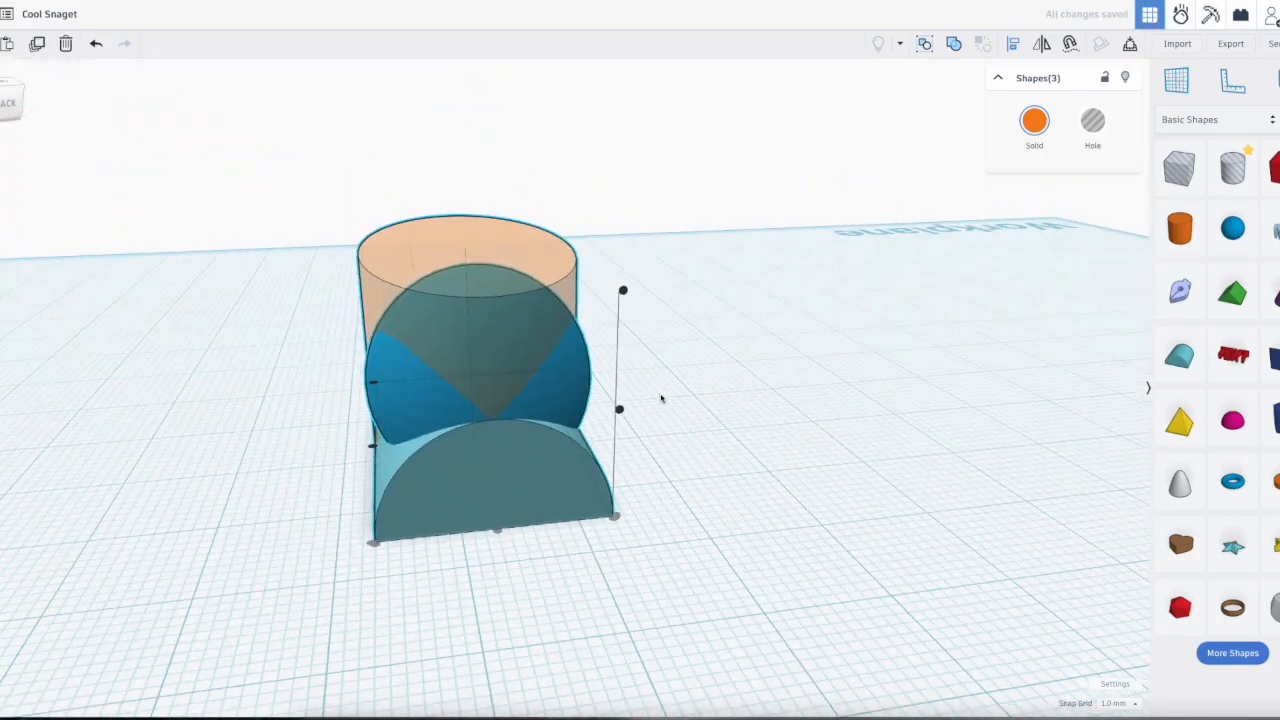
right_click_drag(697, 420, 594, 517)
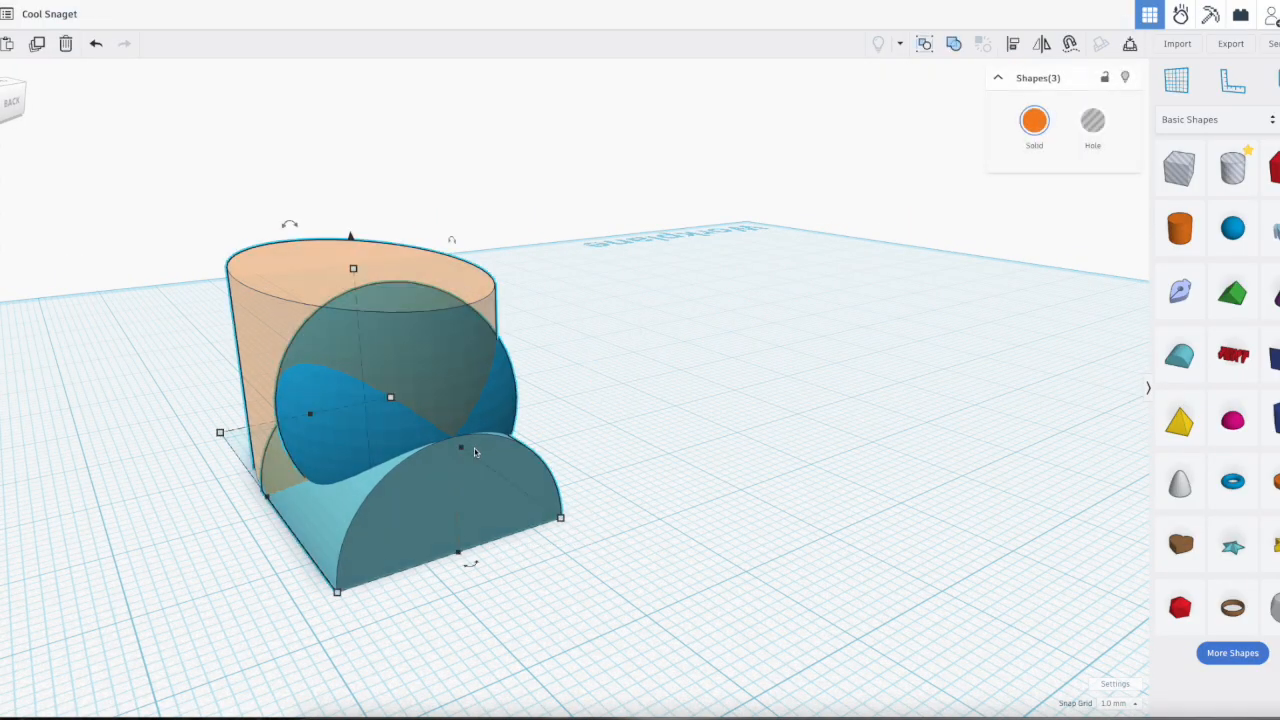
Step: Align the tops of the sphere, round roof and cylinder and examine their heights from the side
key("l")
left_click(566, 292)
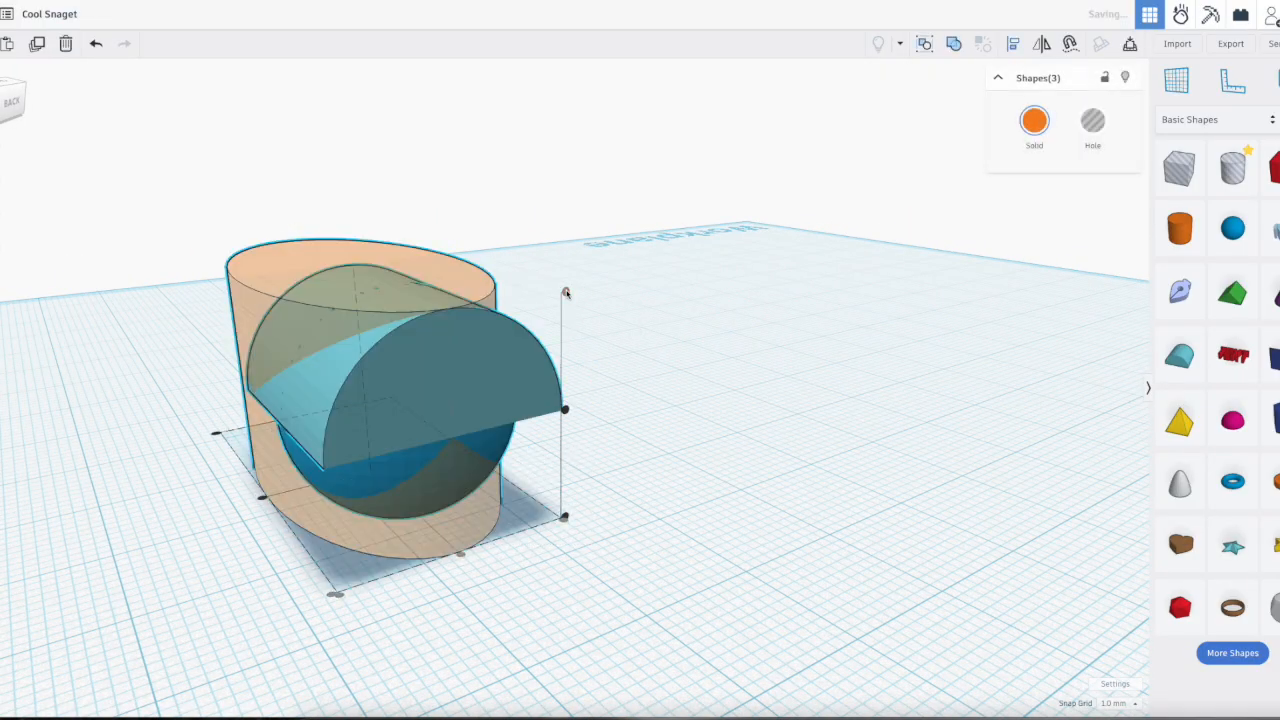
right_click_drag(593, 432, 603, 386)
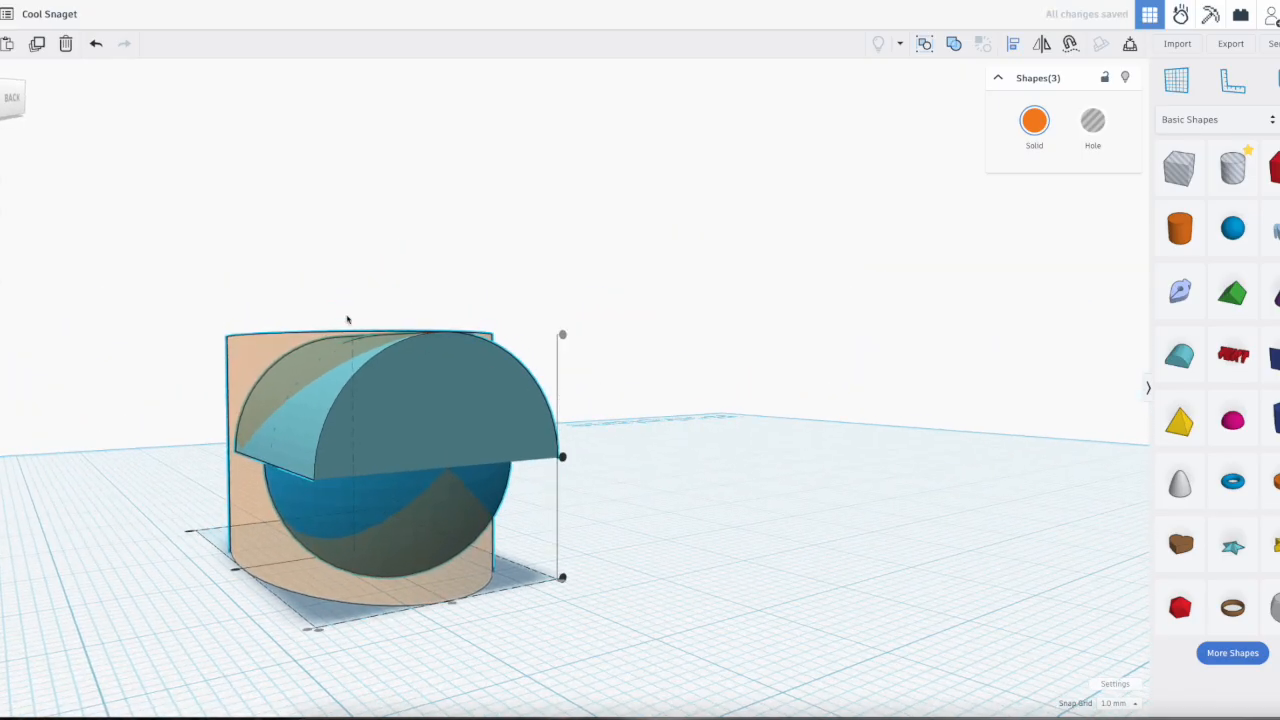
right_click_drag(579, 482, 735, 478)
right_click_drag(589, 518, 391, 403)
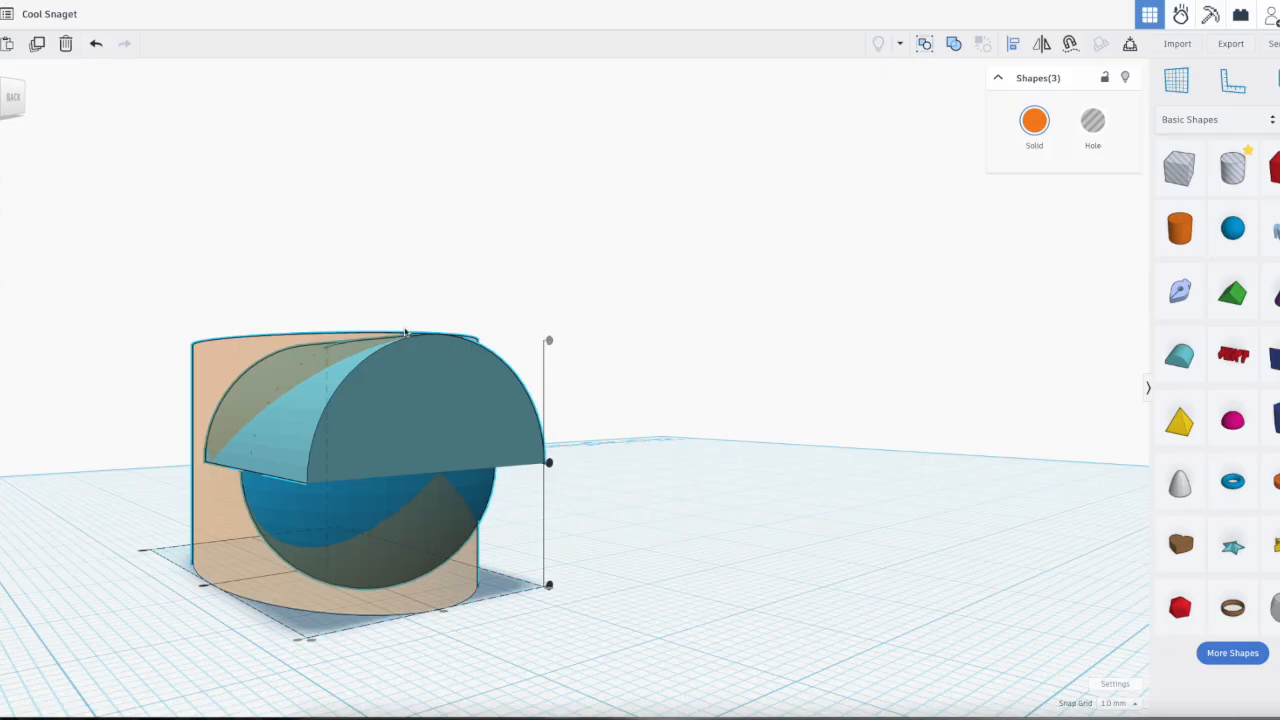
right_click_drag(569, 277, 551, 293)
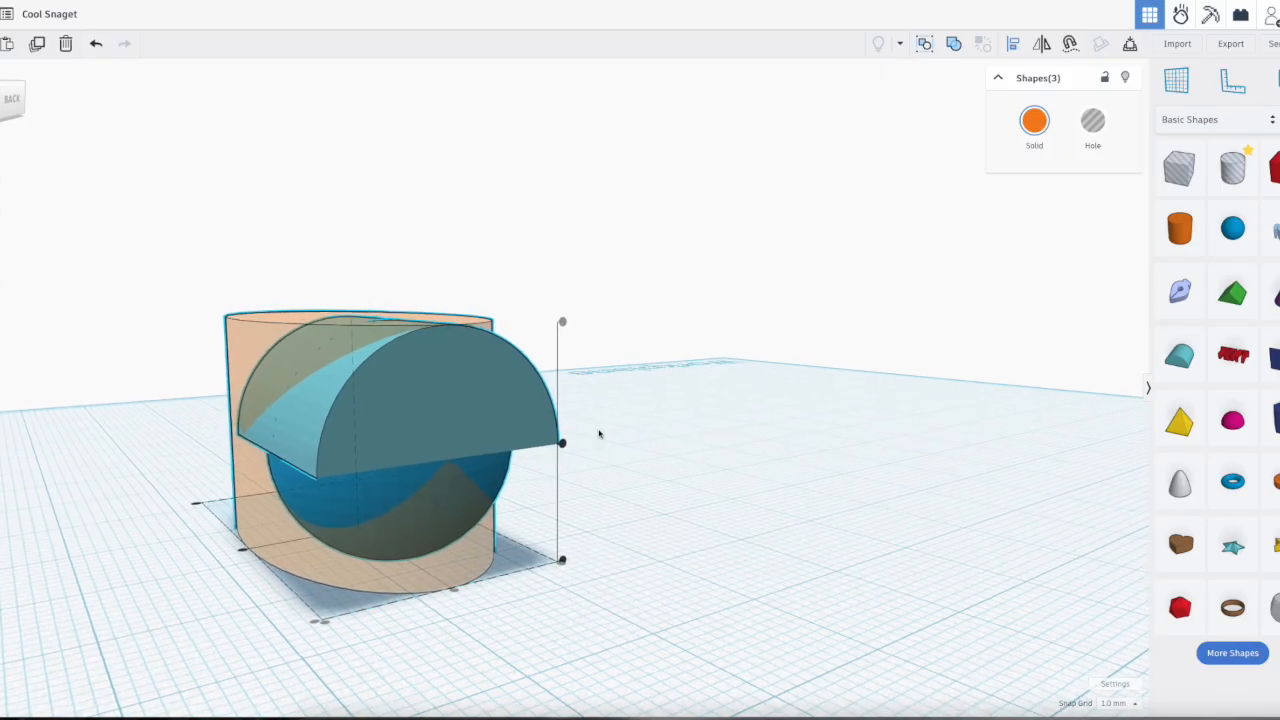
Step: Align the three shapes at mid-height and center them along the stretched cylinder's length
left_click(563, 446)
right_click_drag(667, 480, 428, 534)
right_click_drag(567, 618, 243, 575)
left_click(209, 536)
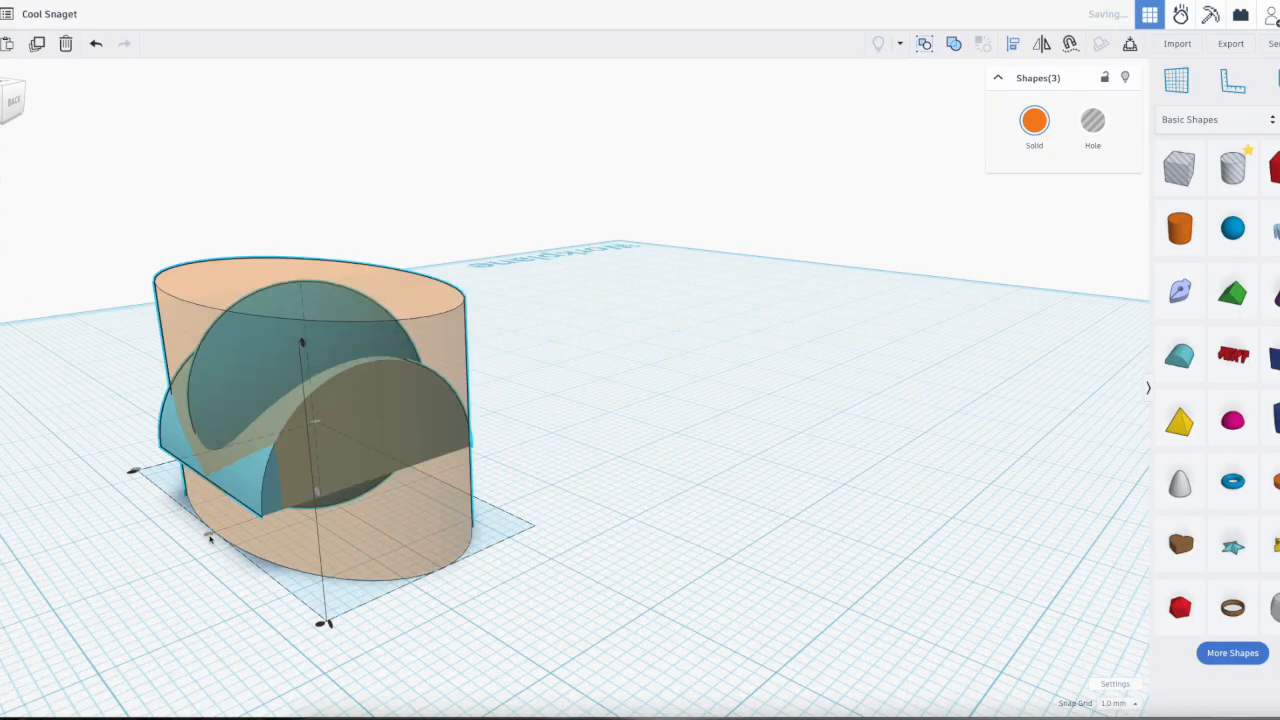
right_click_drag(530, 602, 460, 603)
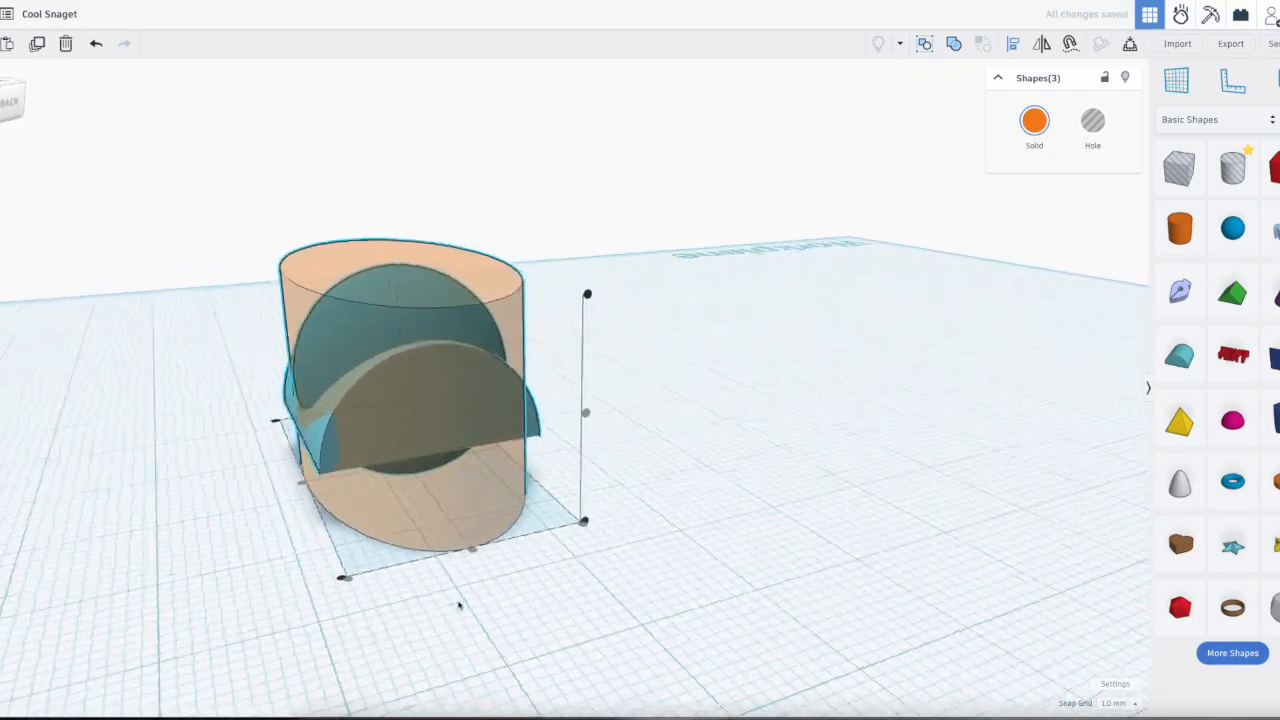
right_click_drag(632, 534, 680, 523)
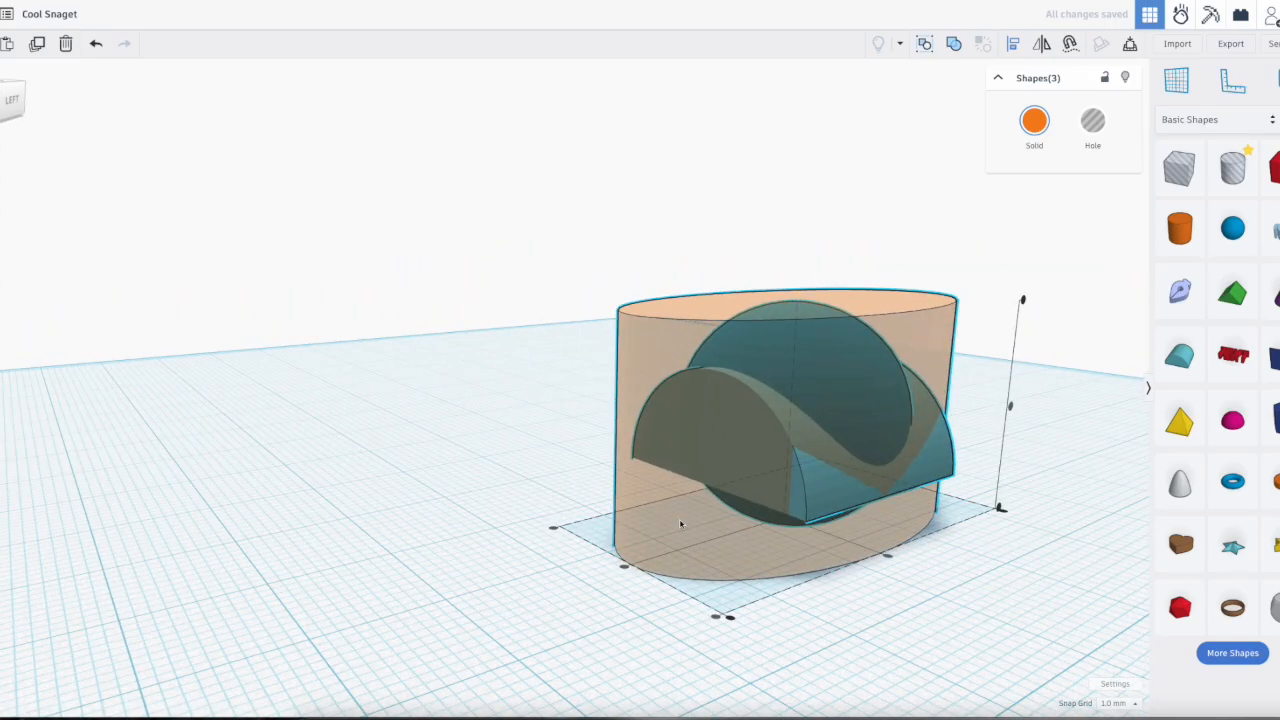
Step: Delete the aligned cylinder, sphere and round roof to leave an empty workplane
left_click_drag(897, 622, 720, 388)
key("Delete")
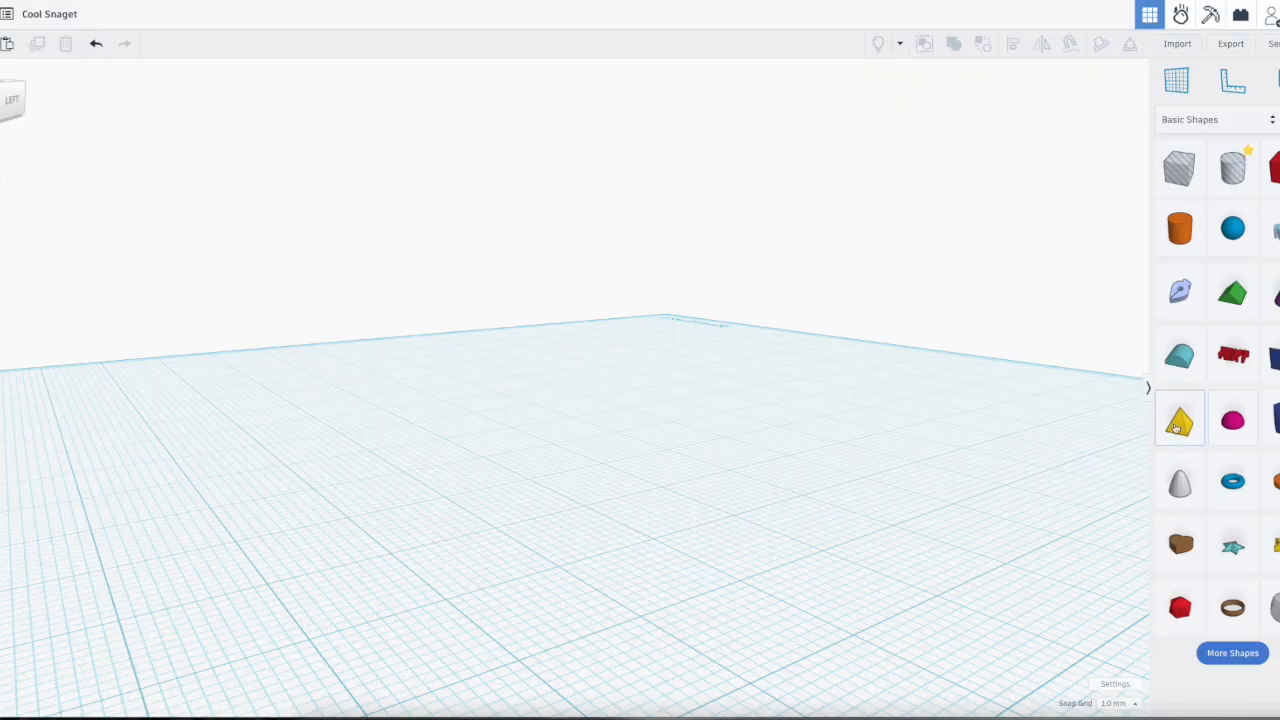
scroll(909, 487, "down", 1)
scroll(910, 486, "down", 3)
right_click_drag(911, 483, 694, 491)
scroll(694, 491, "down", 5)
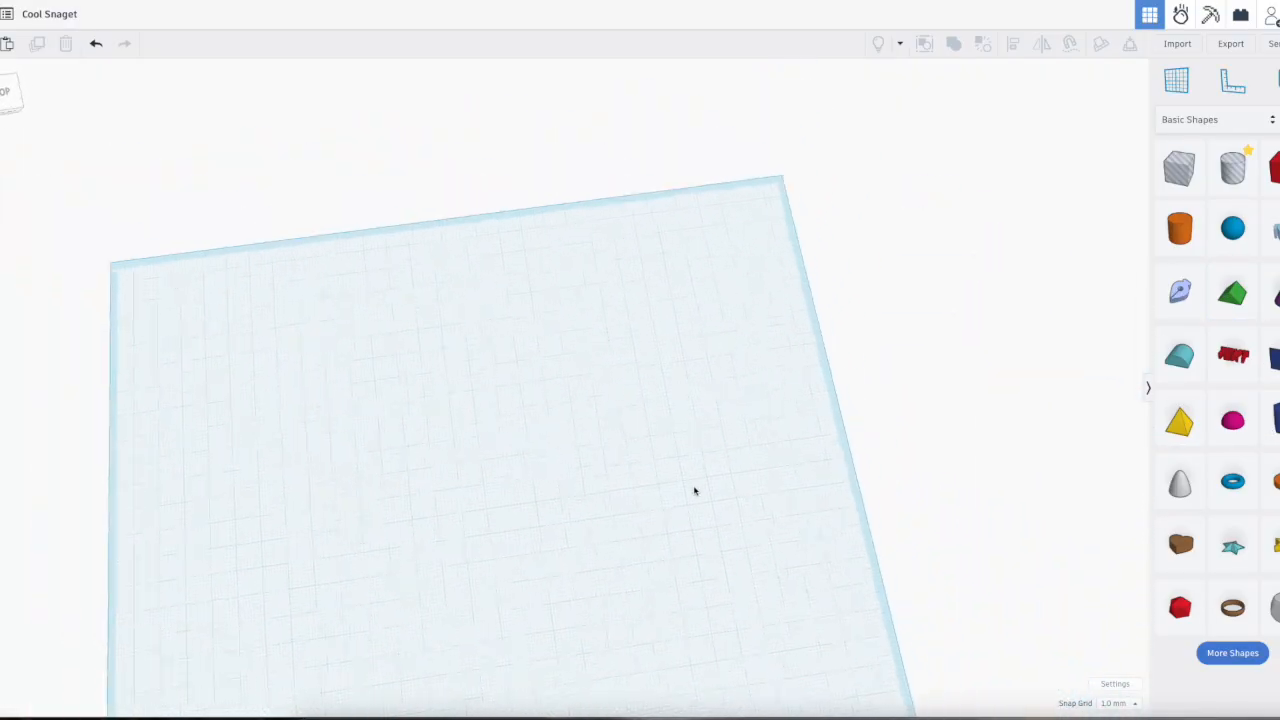
Step: Place a Scribble shape on the empty workplane and draw a short first name in one joined, cursive stroke
right_click_drag(645, 533, 674, 520)
middle_click_drag(674, 520, 797, 435)
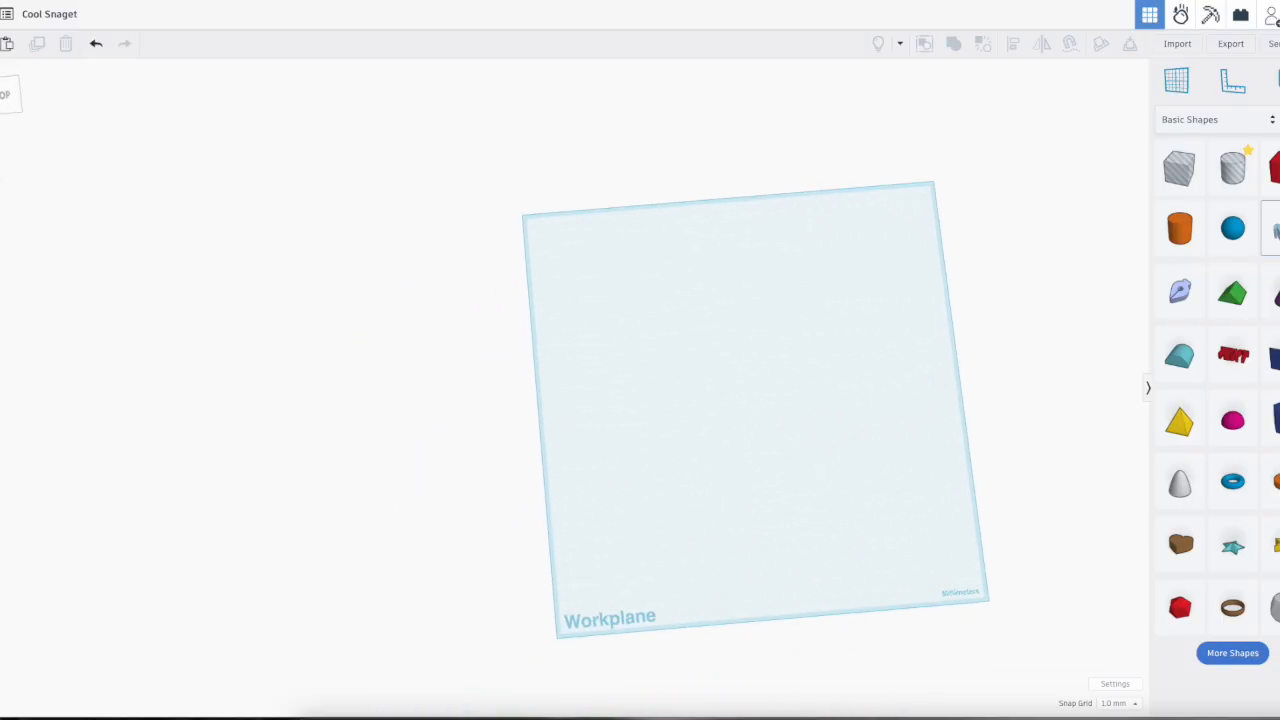
left_click(740, 405)
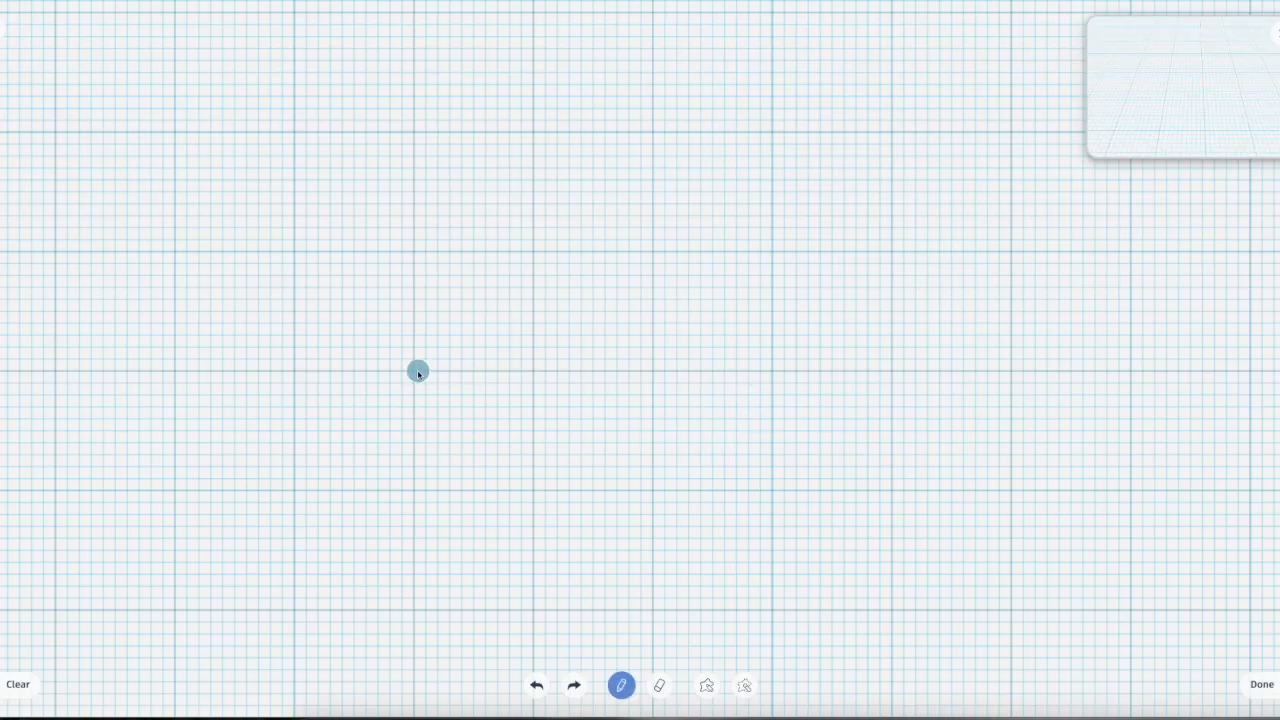
mouse_move(418, 372)
left_mouse_down()
mouse_move(494, 223)
mouse_move(367, 405)
mouse_move(636, 362)
mouse_move(680, 417)
mouse_move(751, 360)
mouse_move(930, 406)
left_mouse_up()
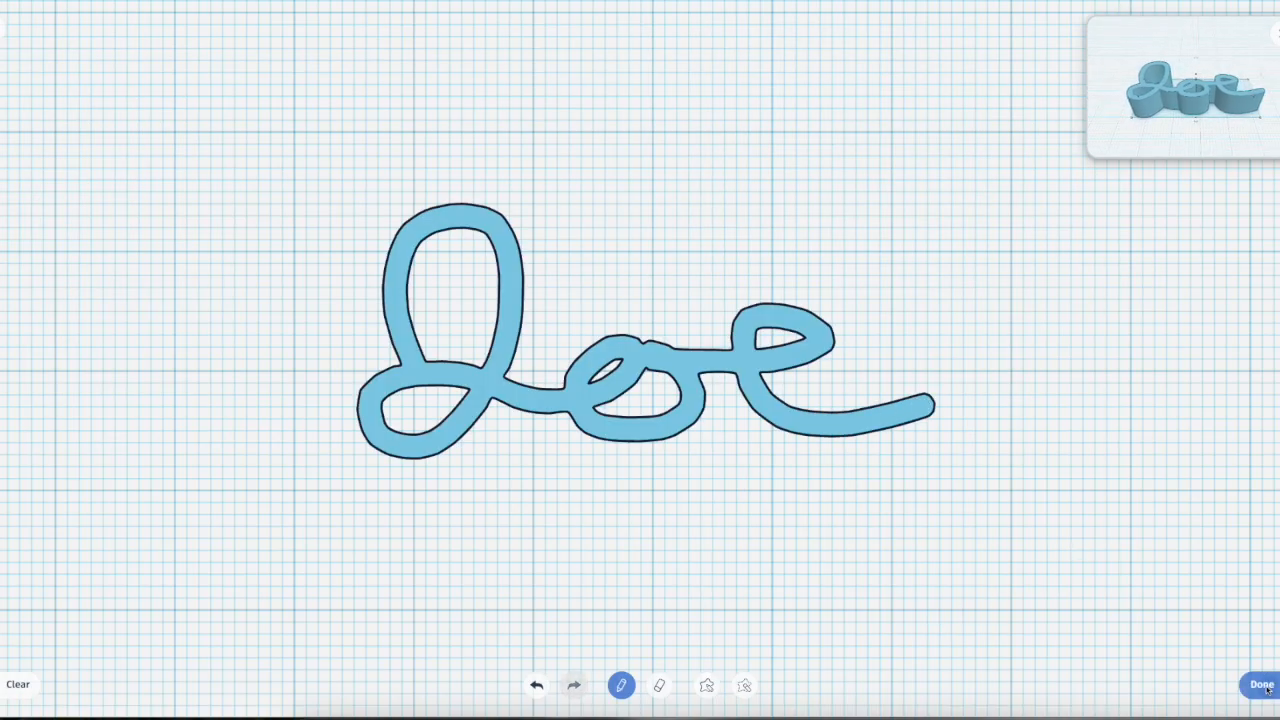
left_click(1256, 684)
Step: Recolor the scribble lettering dark navy blue, try it as transparent and as a hole, and return it to solid
mouse_move(573, 562)
right_mouse_down()
mouse_move(714, 423)
mouse_move(791, 557)
mouse_move(805, 650)
right_mouse_up()
mouse_move(555, 353)
mouse_move(556, 352)
left_mouse_down()
mouse_move(550, 300)
mouse_move(545, 390)
mouse_move(554, 340)
left_mouse_up()
left_click(1034, 120)
left_click(1046, 274)
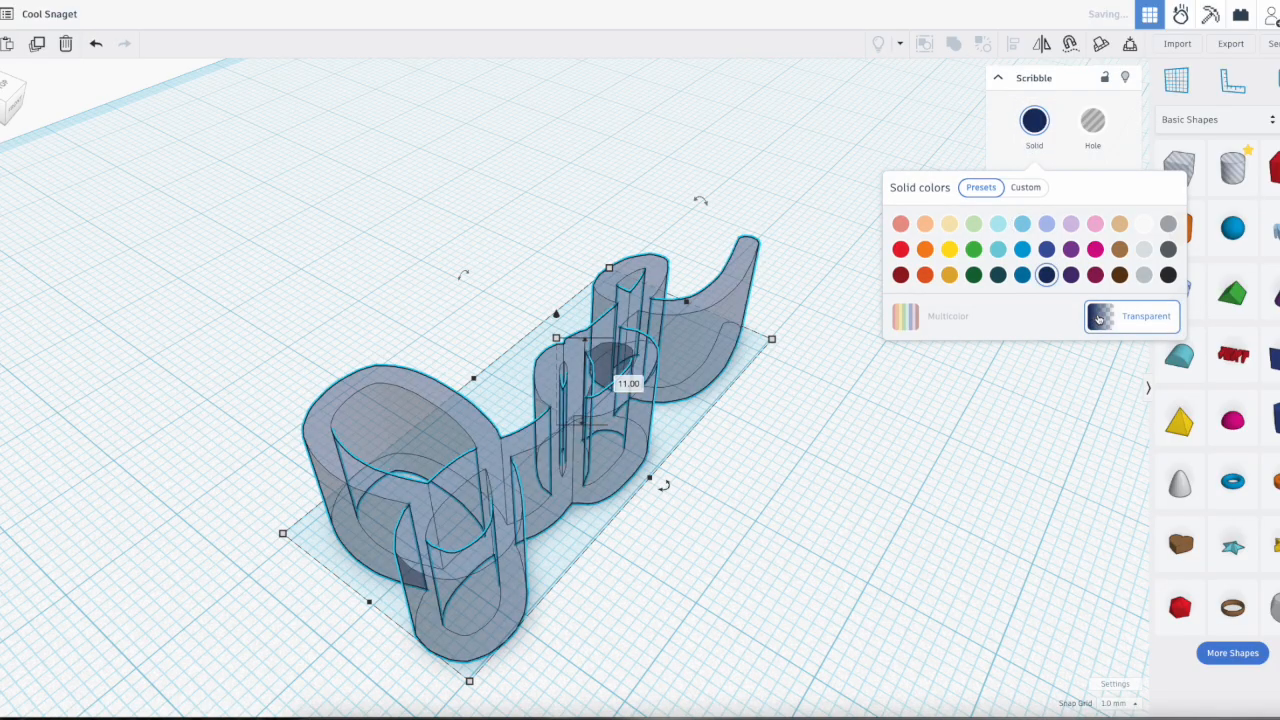
left_click(1093, 121)
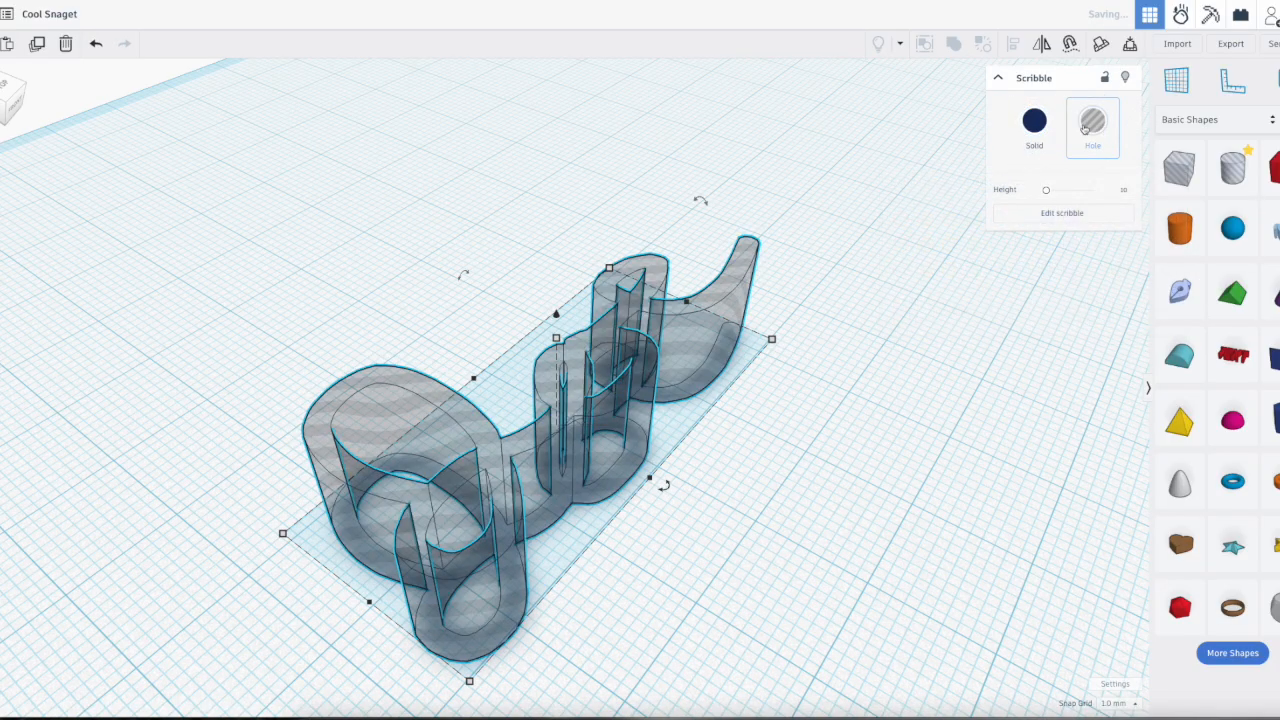
left_click(1034, 120)
Step: Resize the scribble lettering on the workplane, reducing its width and length to a compact footprint
mouse_move(772, 339)
left_mouse_down()
mouse_move(818, 320)
mouse_move(799, 328)
left_mouse_up()
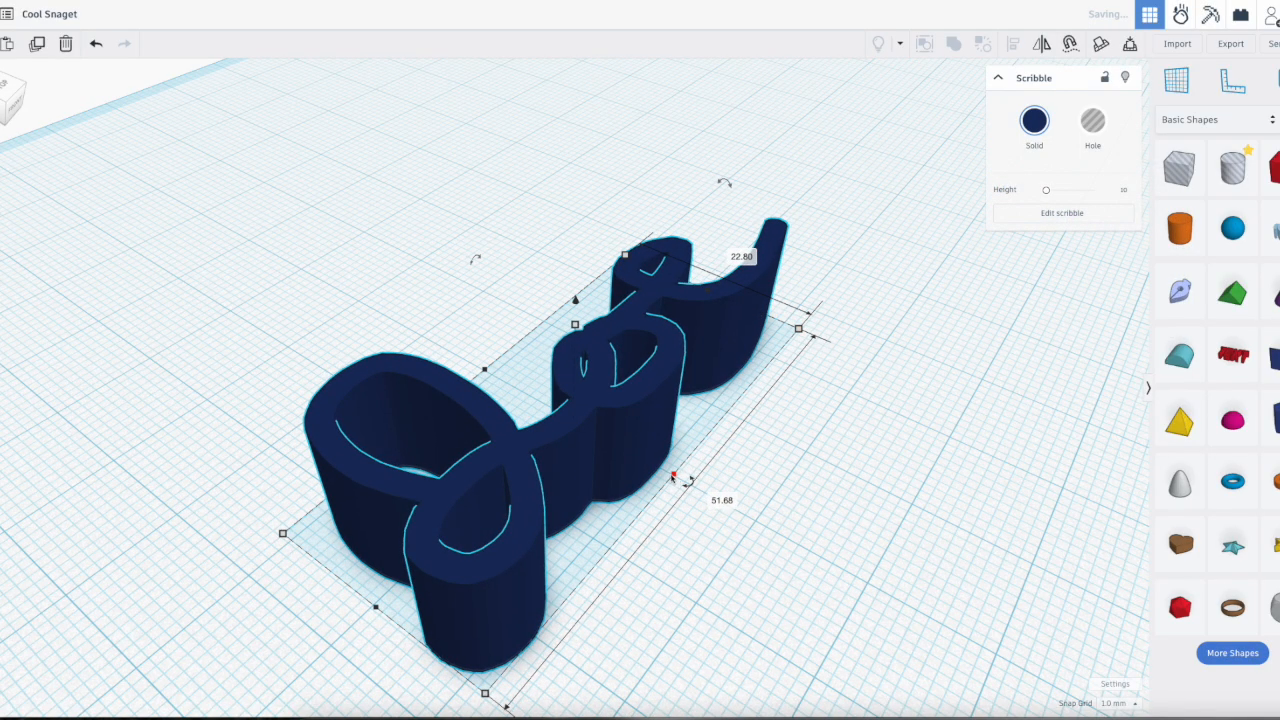
left_click_drag(672, 477, 587, 430)
left_click_drag(335, 575, 601, 350)
mouse_move(490, 400)
right_mouse_down()
mouse_move(446, 486)
mouse_move(458, 497)
mouse_move(674, 500)
right_mouse_up()
right_click_drag(741, 247, 772, 427)
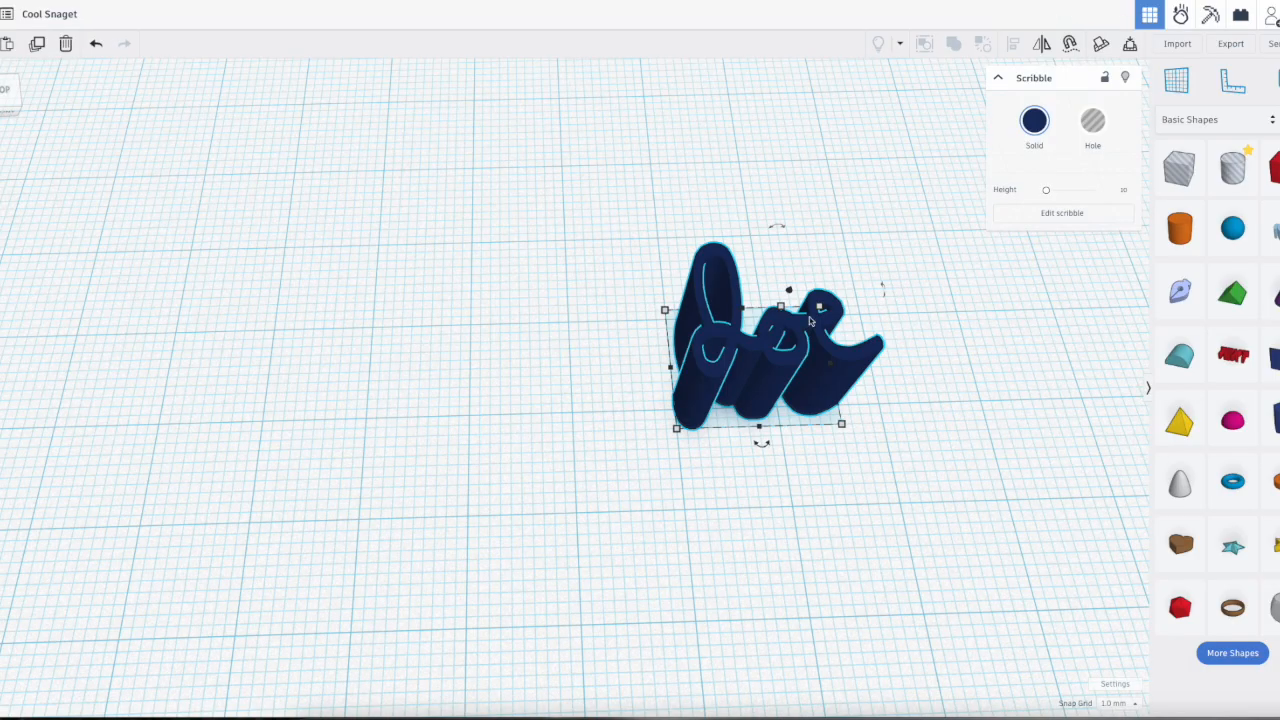
Step: Add a second Scribble beside the lettering, drawn as a large closed outline with wavy, cloud-like edges
mouse_move(1272, 240)
left_mouse_down()
mouse_move(500, 309)
mouse_move(380, 363)
mouse_move(405, 315)
mouse_move(571, 163)
mouse_move(654, 140)
mouse_move(917, 206)
mouse_move(991, 261)
mouse_move(982, 393)
mouse_move(829, 451)
mouse_move(611, 463)
mouse_move(437, 411)
mouse_move(433, 378)
left_mouse_up()
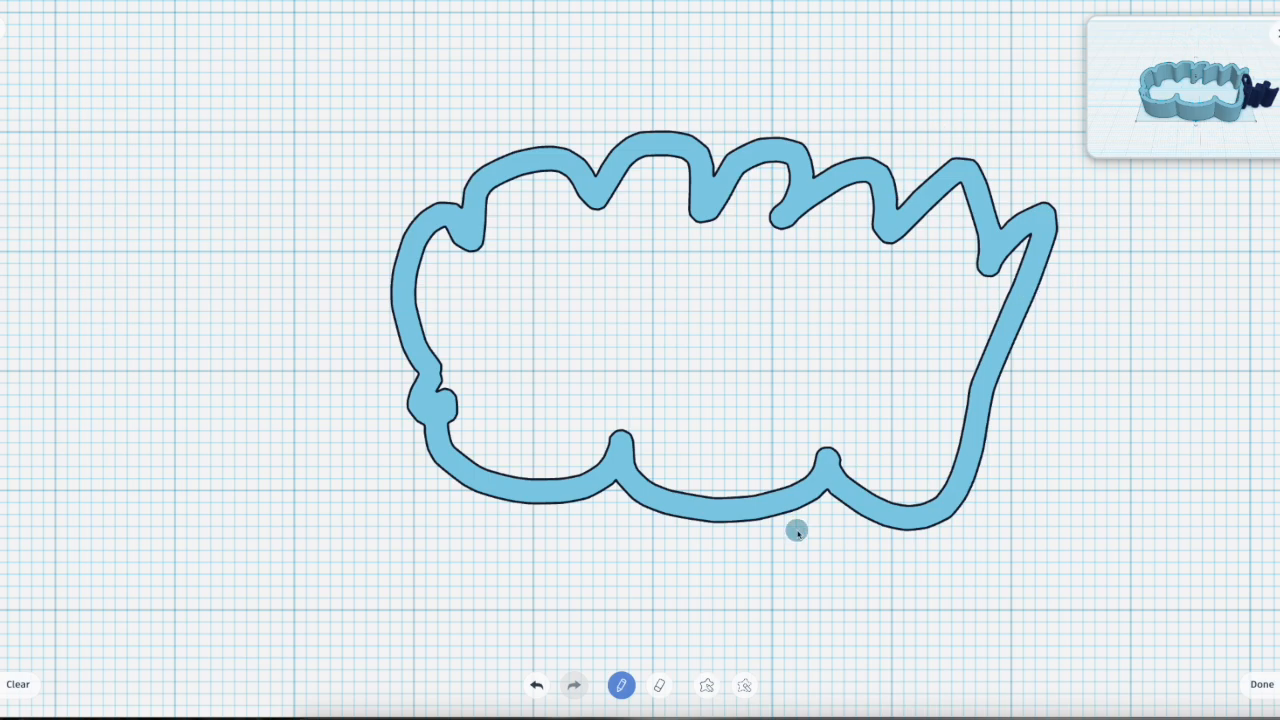
left_click(1258, 685)
mouse_move(797, 572)
right_mouse_down()
mouse_move(771, 620)
mouse_move(848, 626)
mouse_move(886, 604)
right_mouse_up()
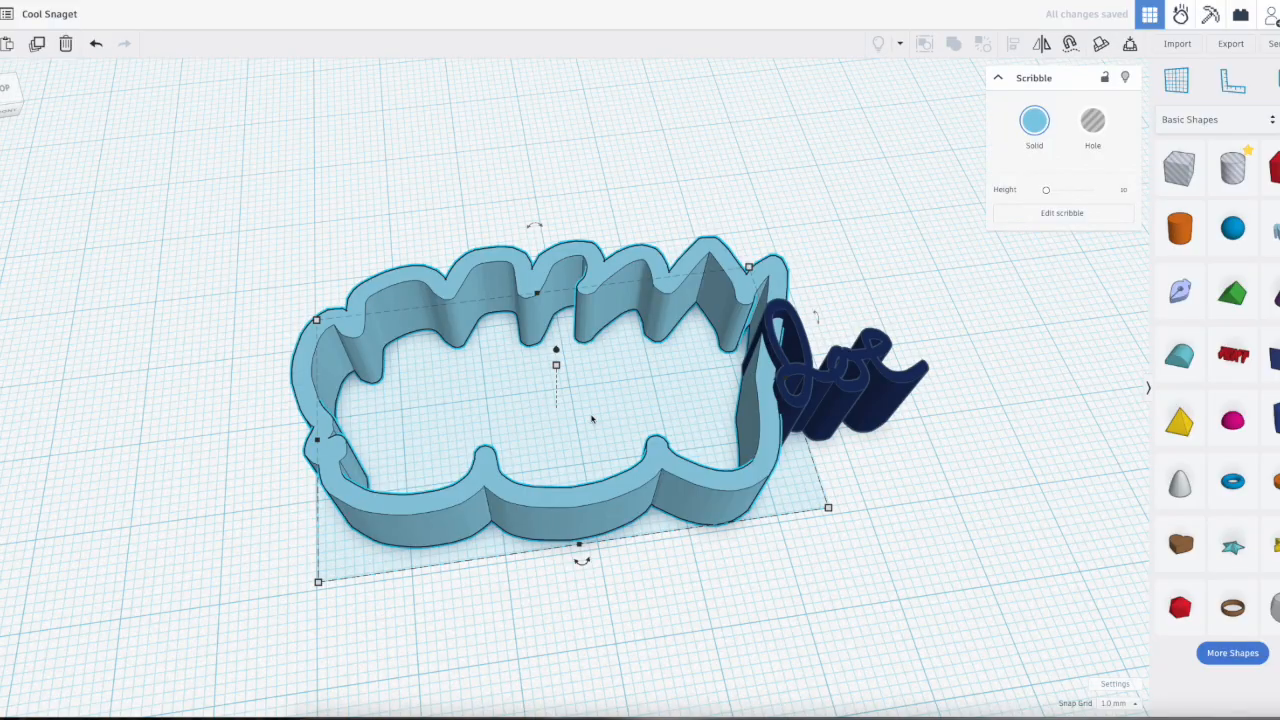
mouse_move(996, 559)
right_mouse_down()
mouse_move(1017, 551)
mouse_move(982, 557)
right_mouse_up()
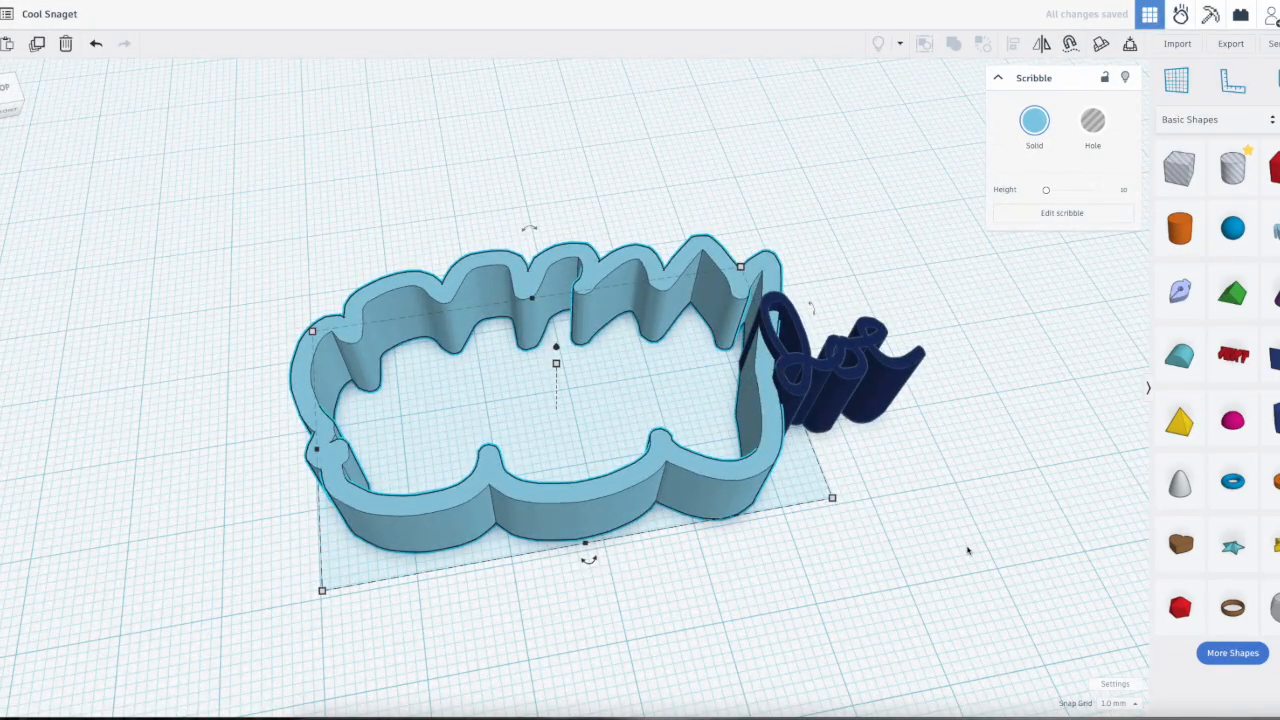
Step: Delete the cloud-like scribble and the navy lettering from the workplane
key("Delete")
left_click(841, 388)
key("Delete")
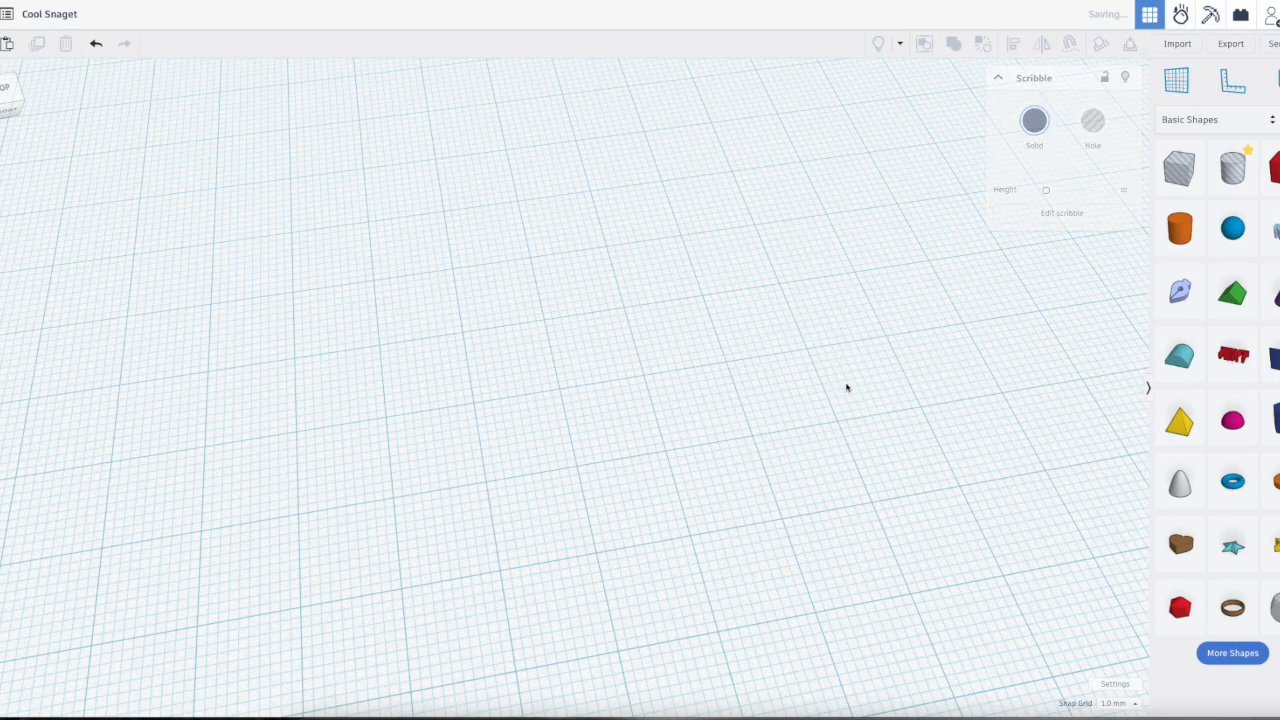
Step: Place a Sketch shape and draw the outer lines of a letter M, with its first leg 50 mm long
left_click(1180, 291)
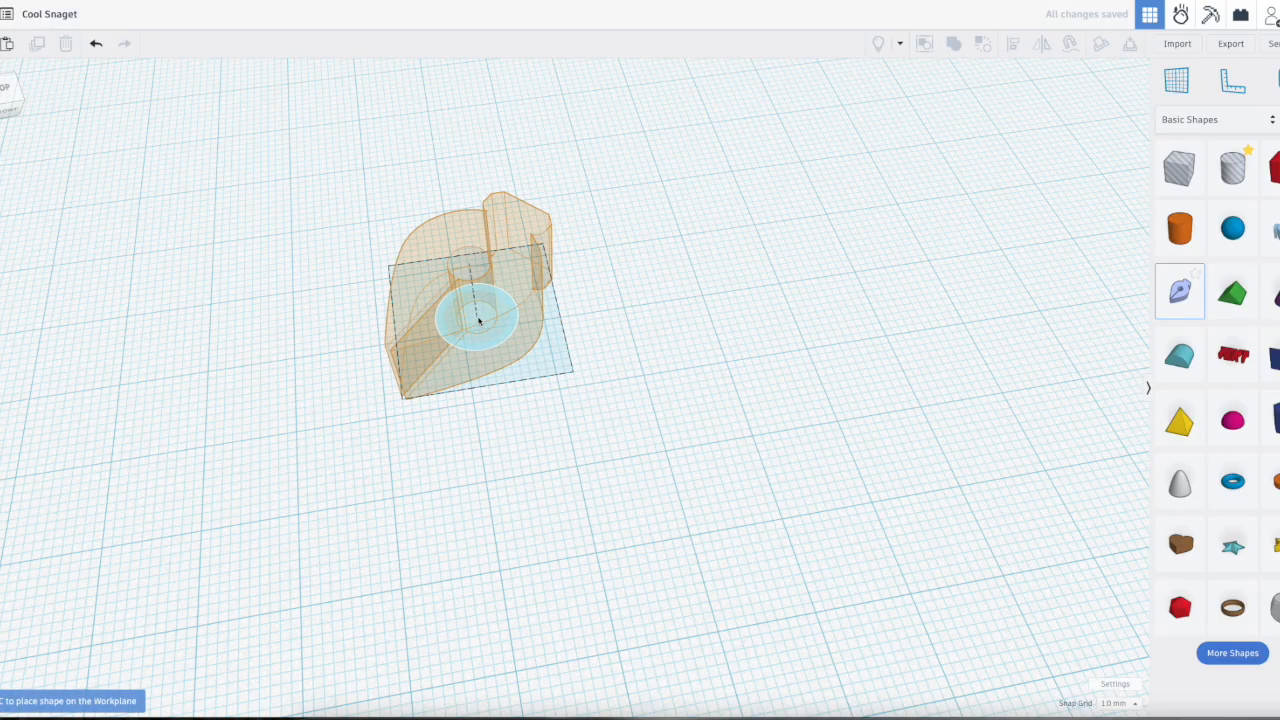
left_click(468, 327)
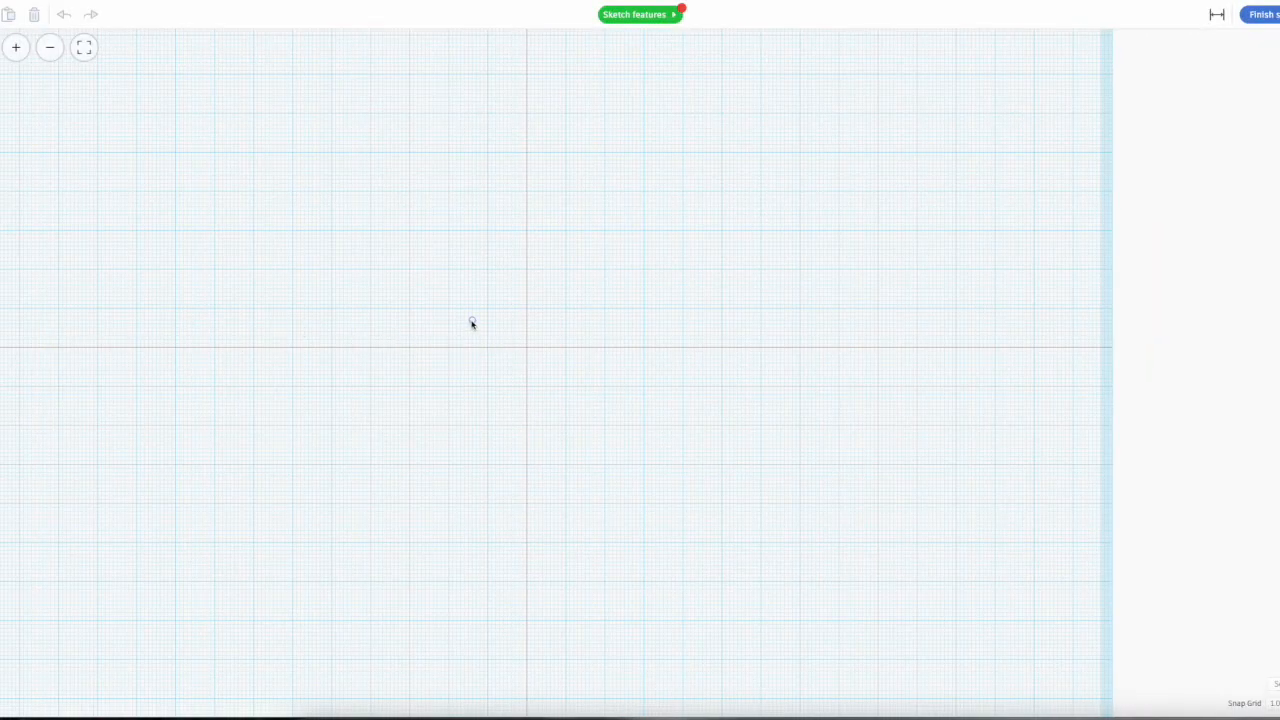
left_click(449, 348)
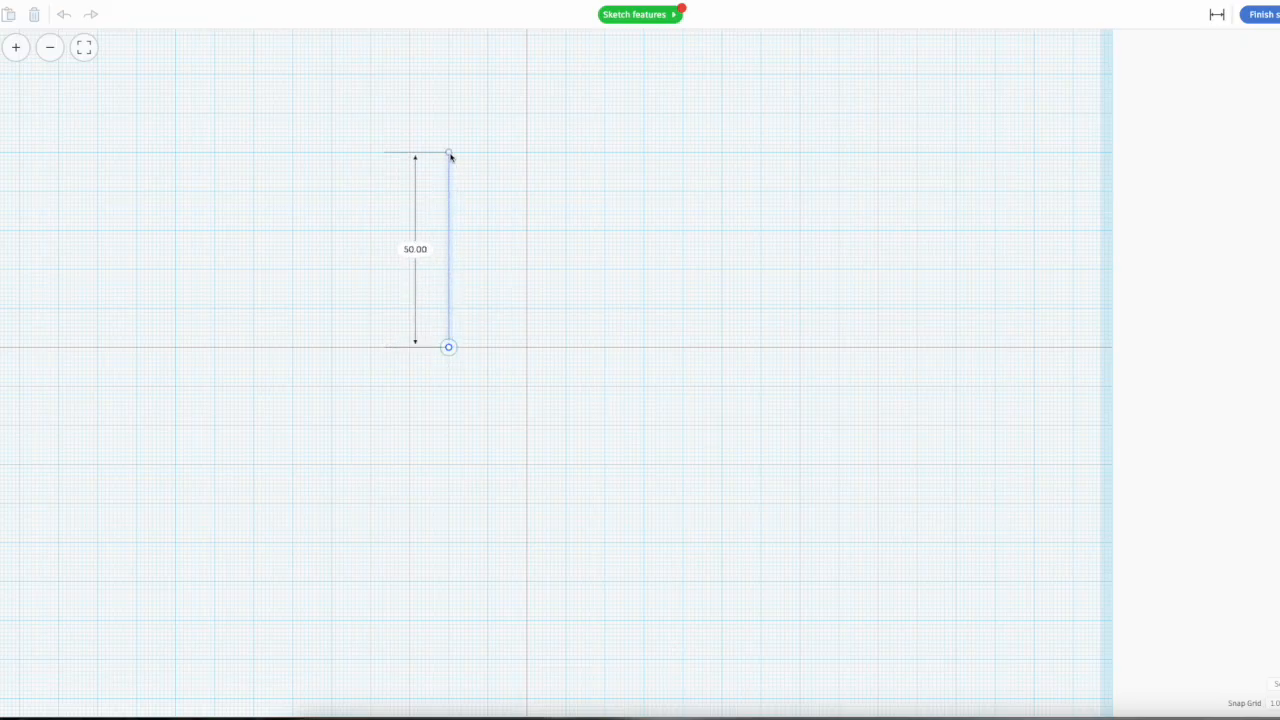
left_click(449, 153)
left_click(538, 300)
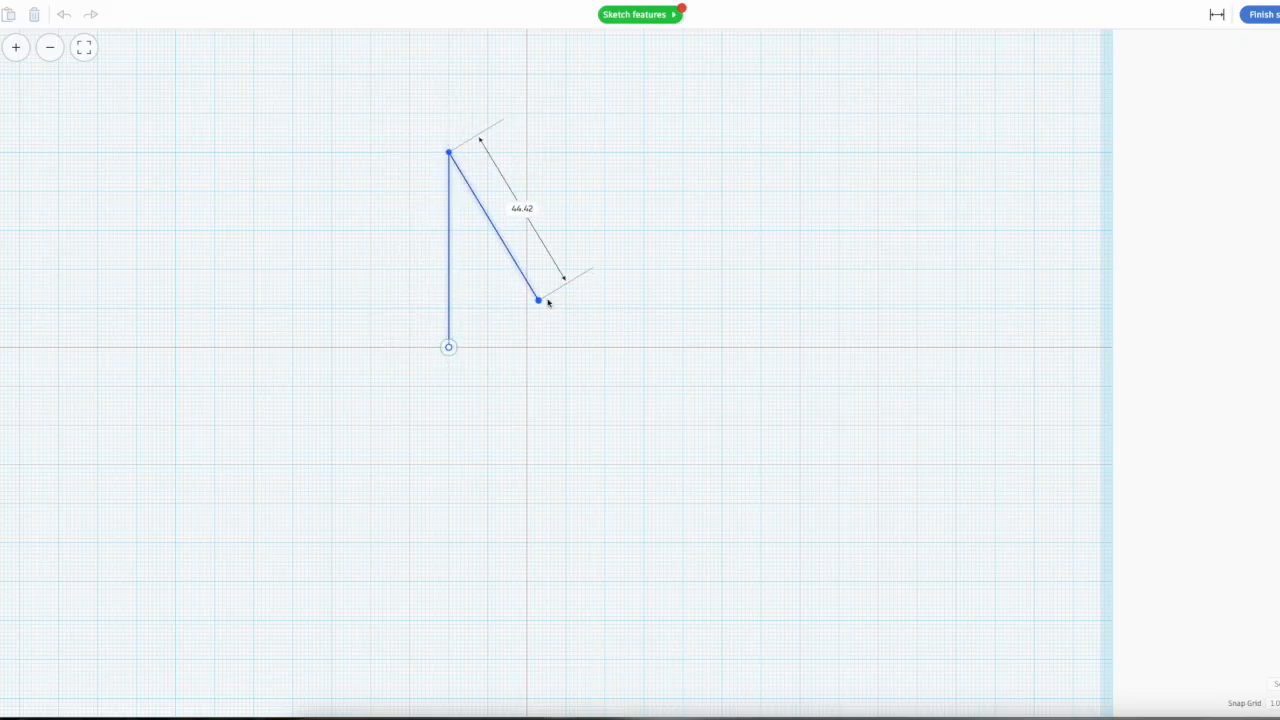
left_click(605, 149)
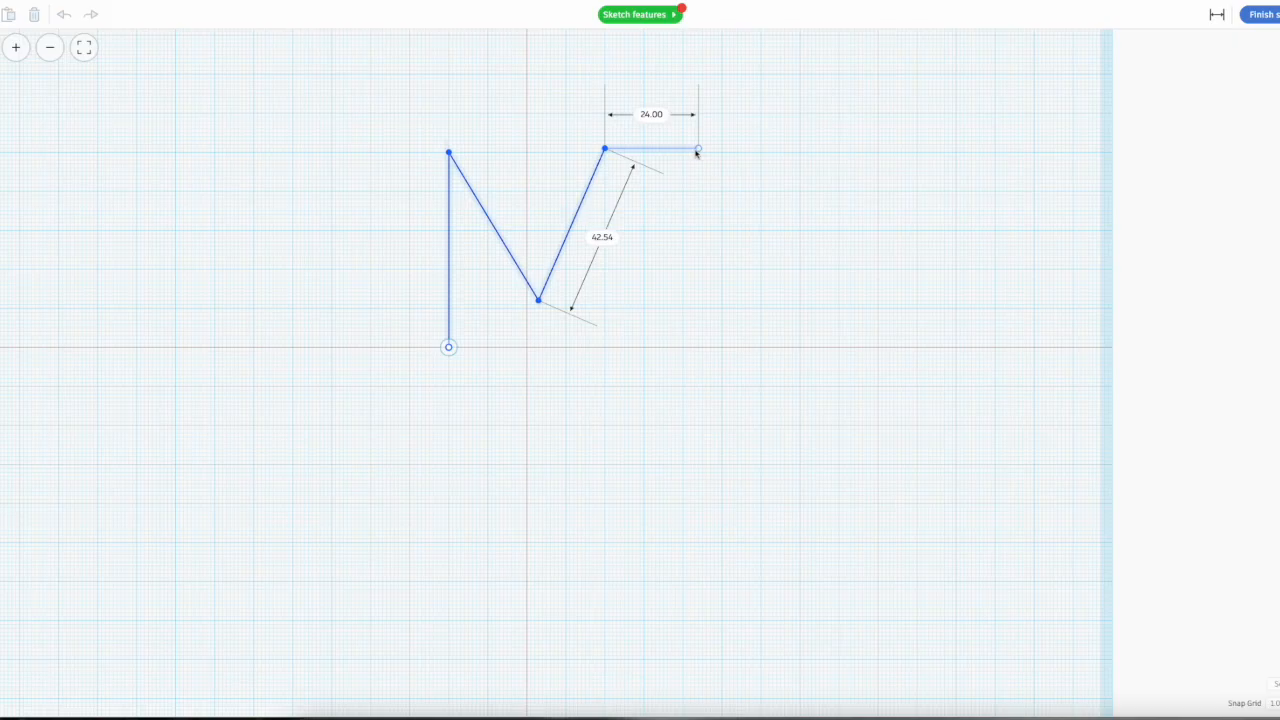
left_click(608, 358)
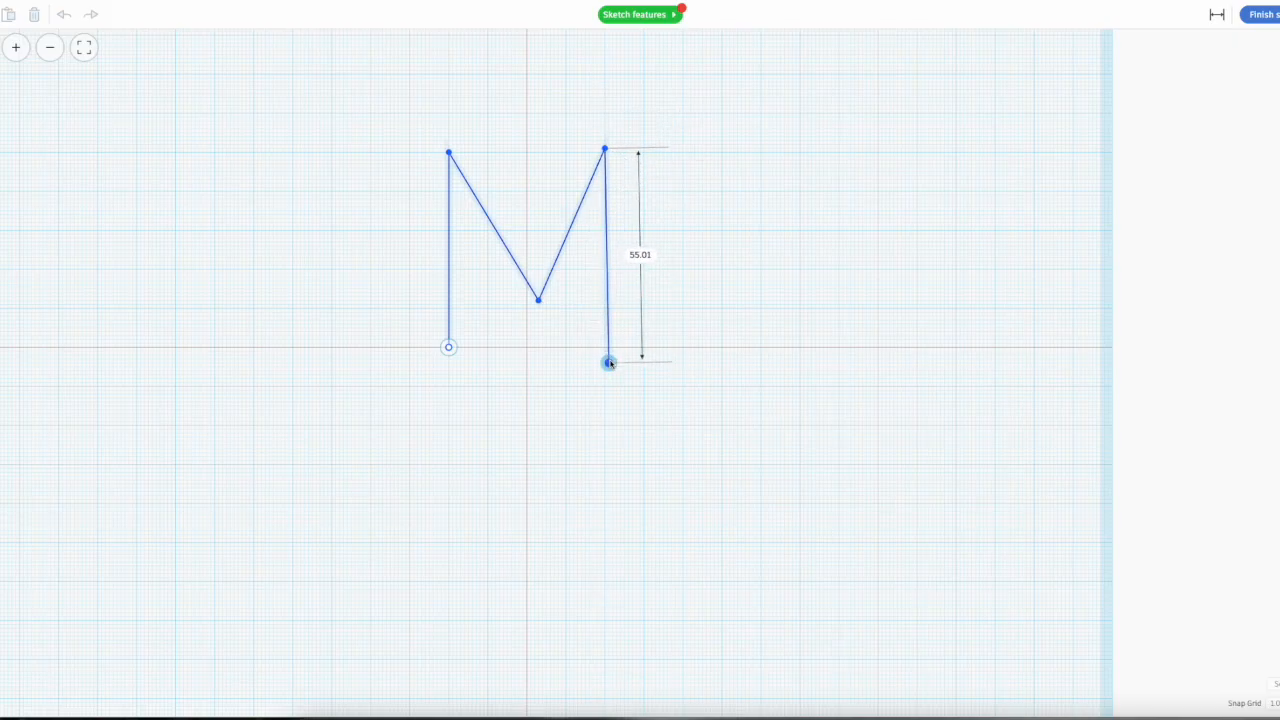
Step: Draw a slanted inner line up from the foot of the M's second leg and set its length to 24 mm
left_click(585, 269)
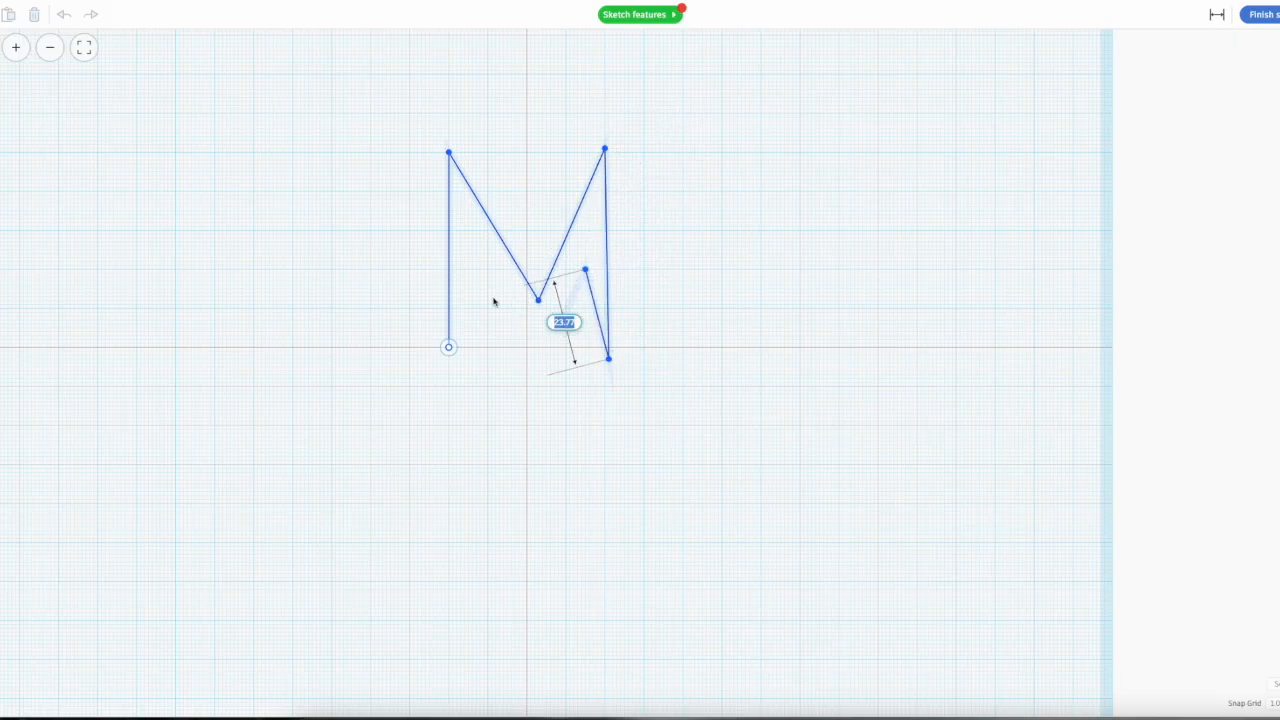
type("24")
key("Return")
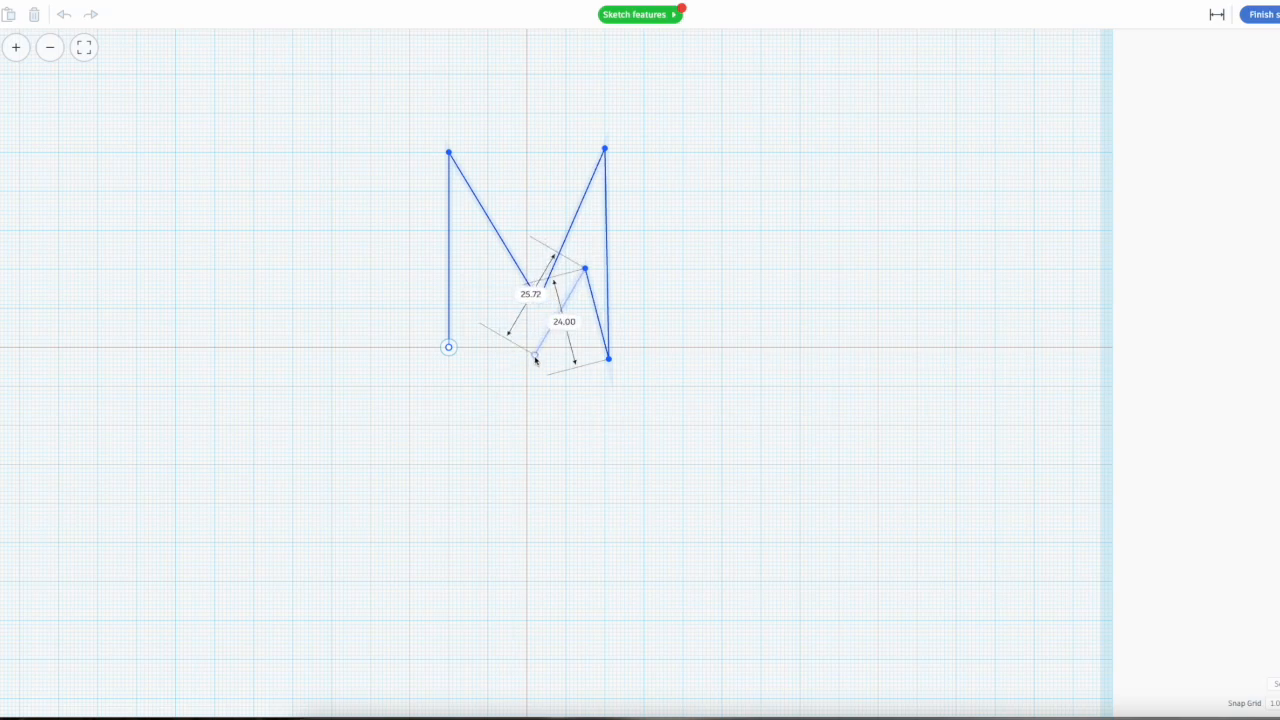
Step: Draw the remaining inner lines of the M, close the outline at its start point, about 41 by 54 mm overall, and finish the sketch
left_click(535, 343)
left_click(491, 331)
left_click(484, 248)
left_click(449, 347)
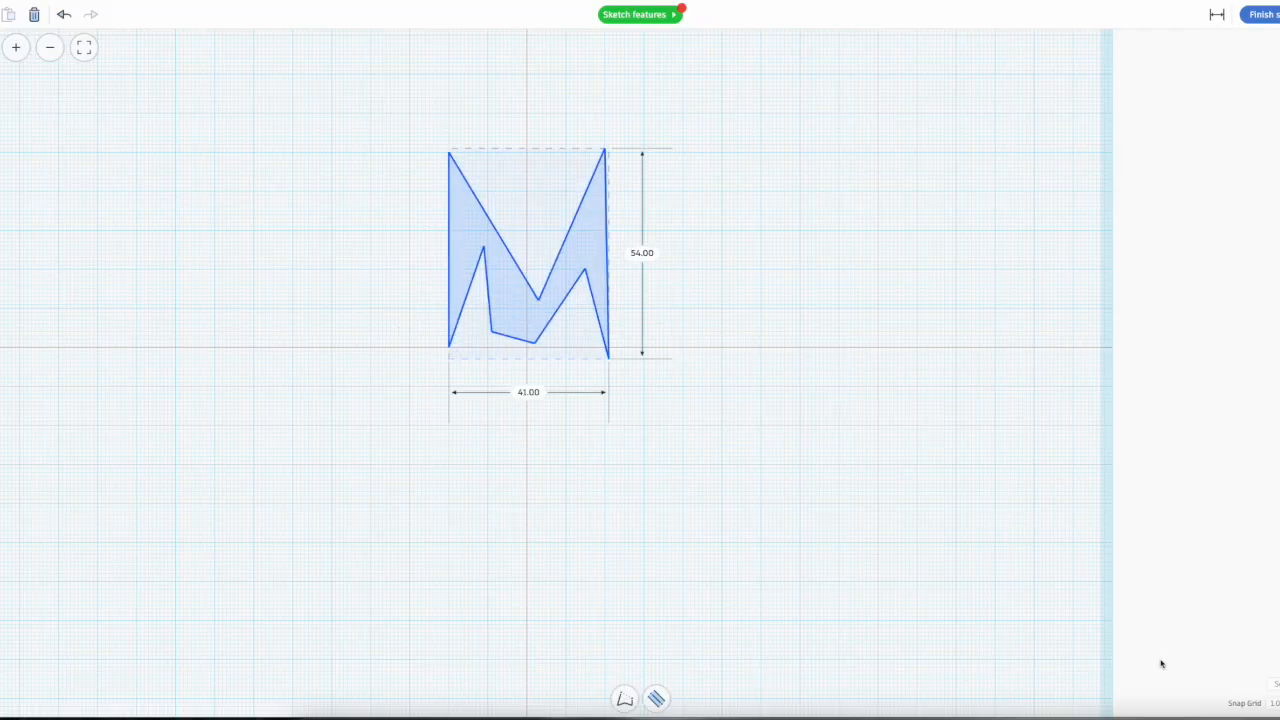
left_click(1260, 16)
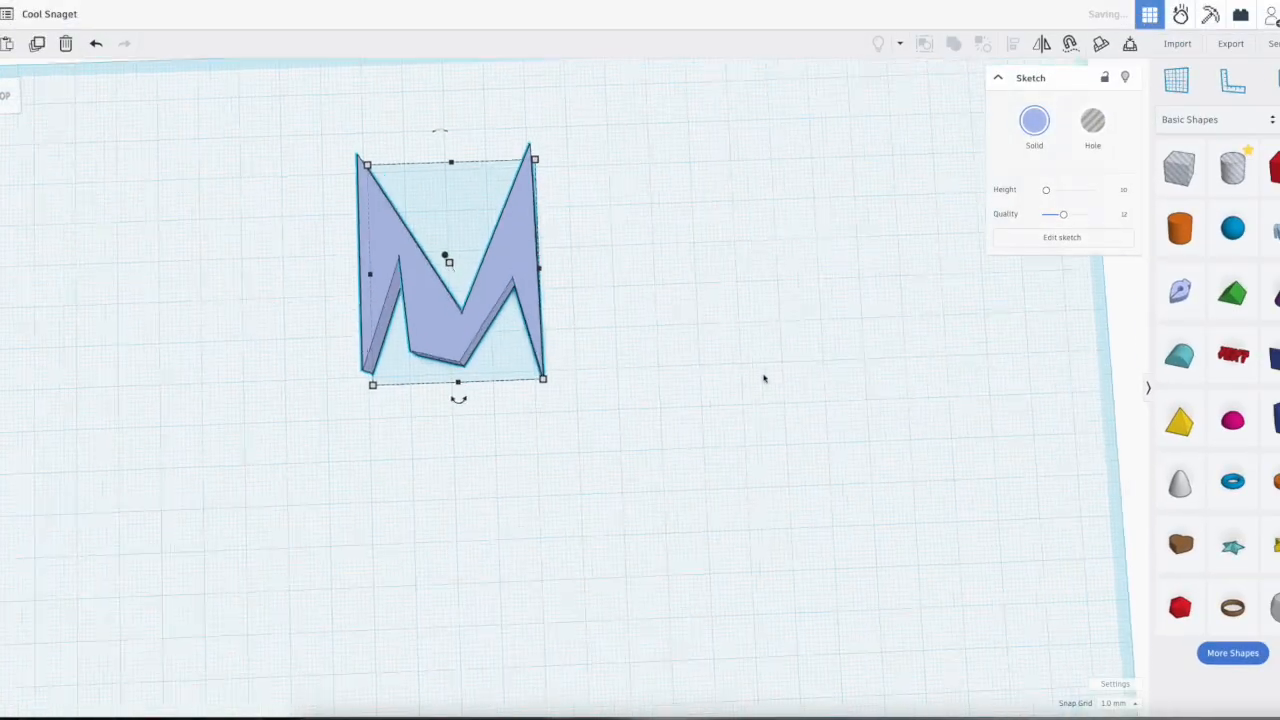
Step: Flatten the extruded M to a height of 0.01 mm and stretch it back up into a thick solid
right_click_drag(589, 405, 532, 429)
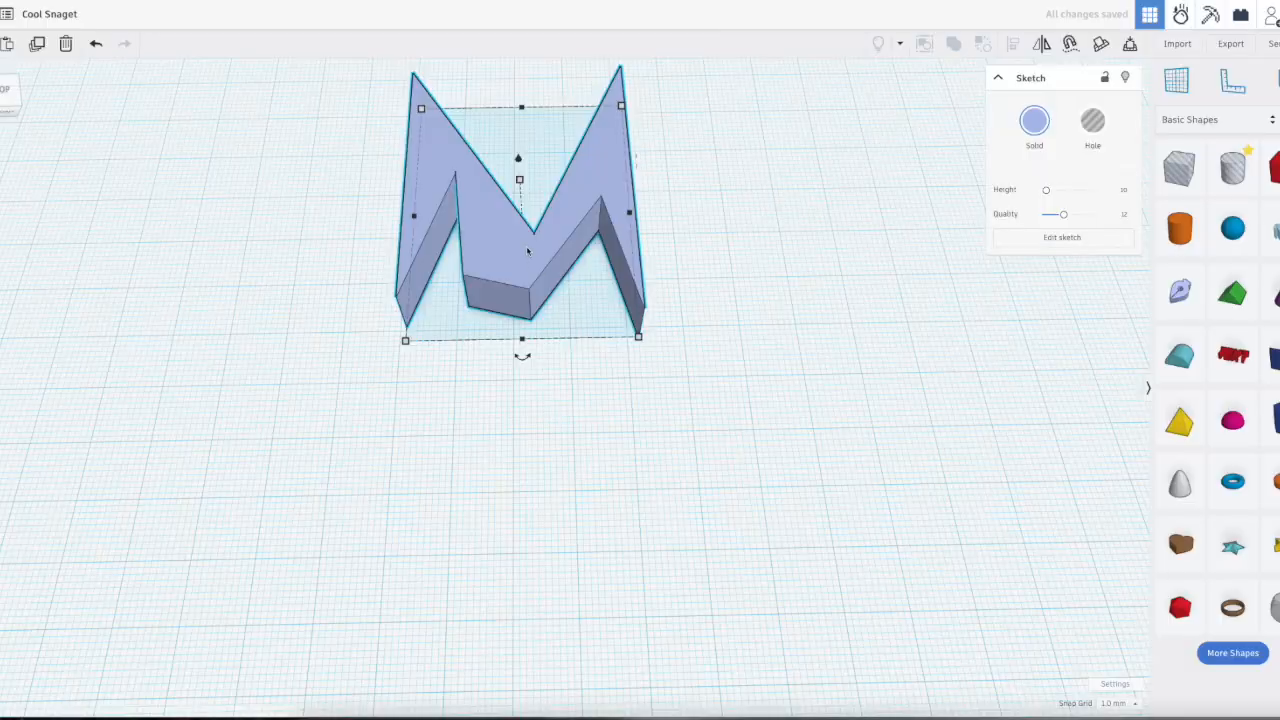
right_click_drag(684, 349, 661, 225)
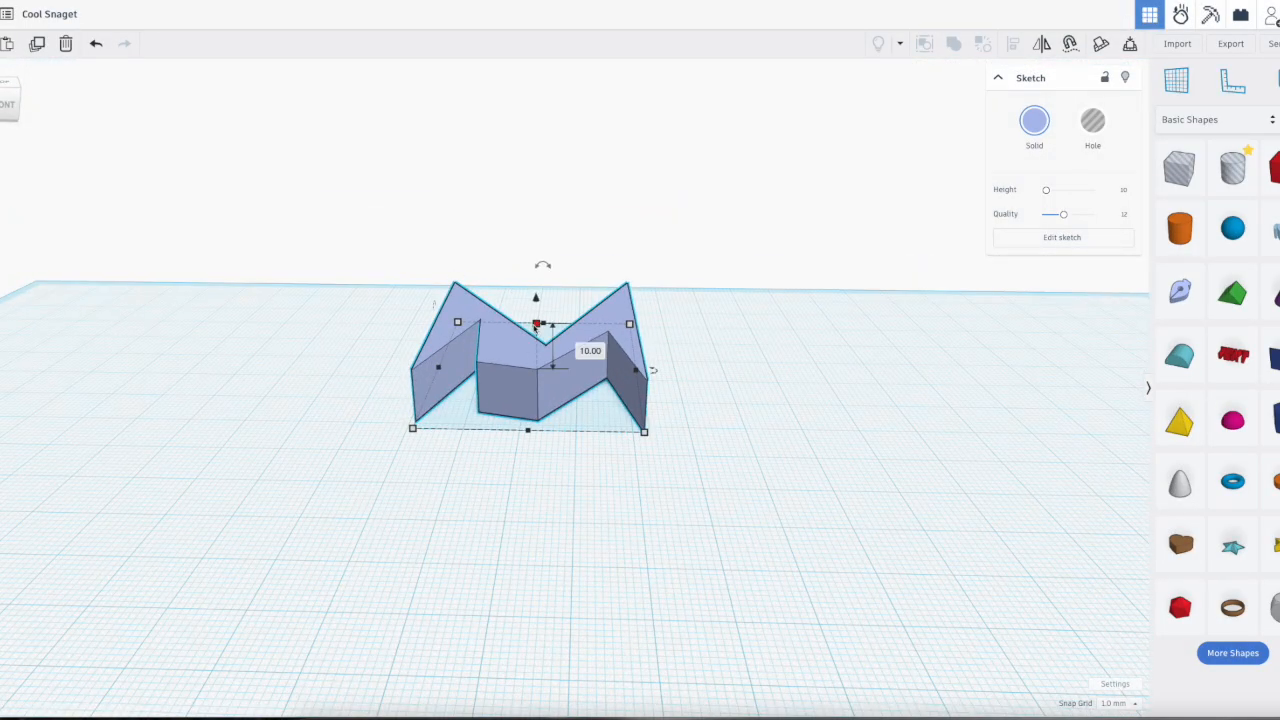
left_click_drag(536, 324, 533, 379)
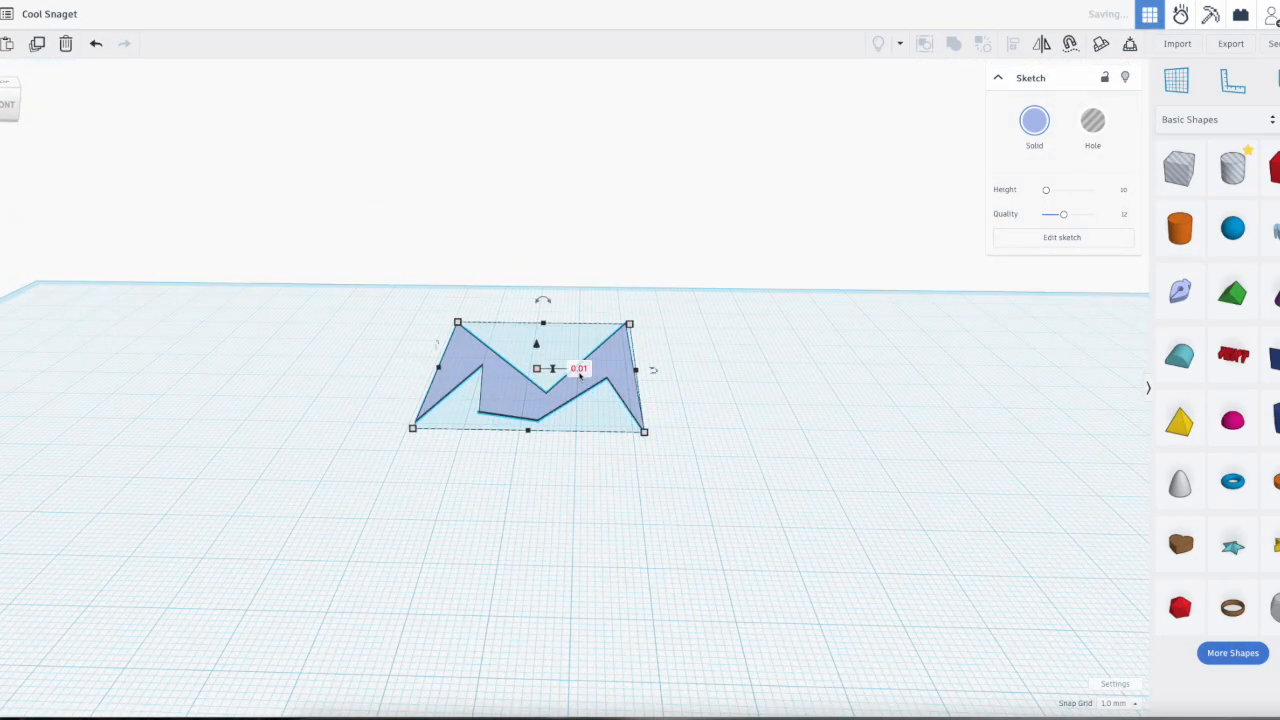
left_click_drag(536, 370, 543, 309)
right_click_drag(654, 480, 539, 525)
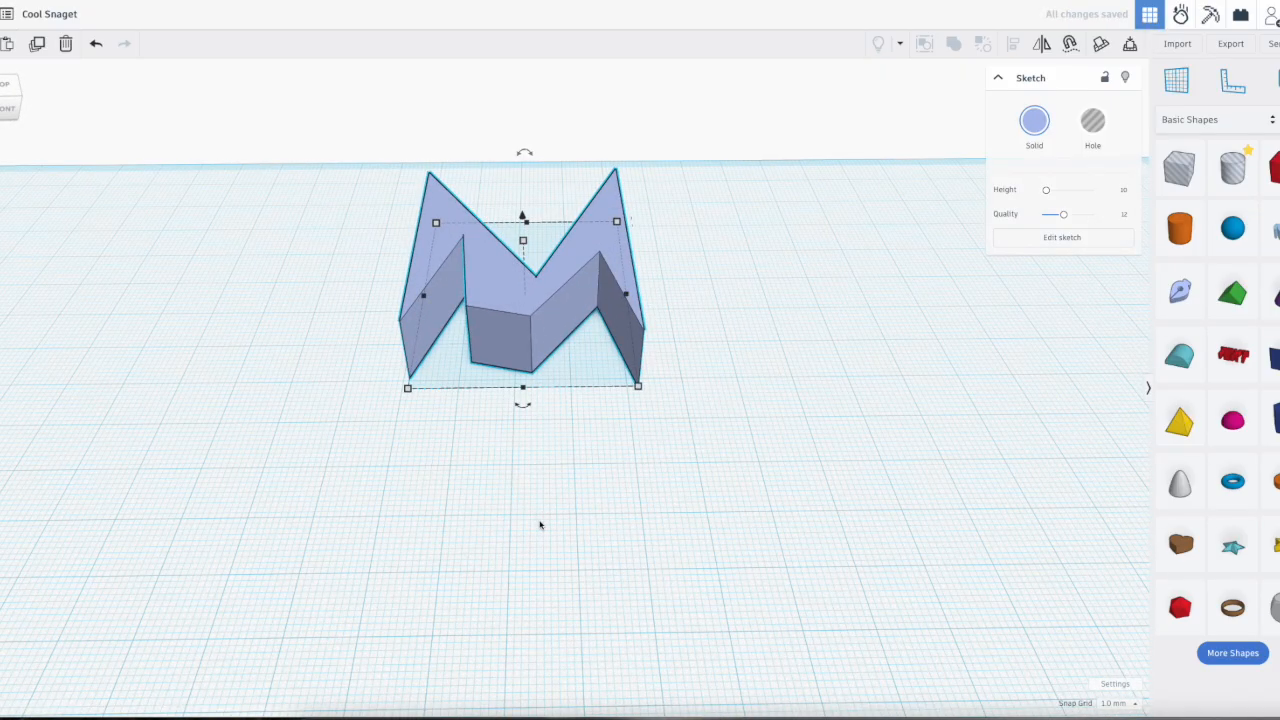
Step: Place a Round Roof beside the M and rotate it -90° so it stands upright on its semicircular end
left_click(1180, 355)
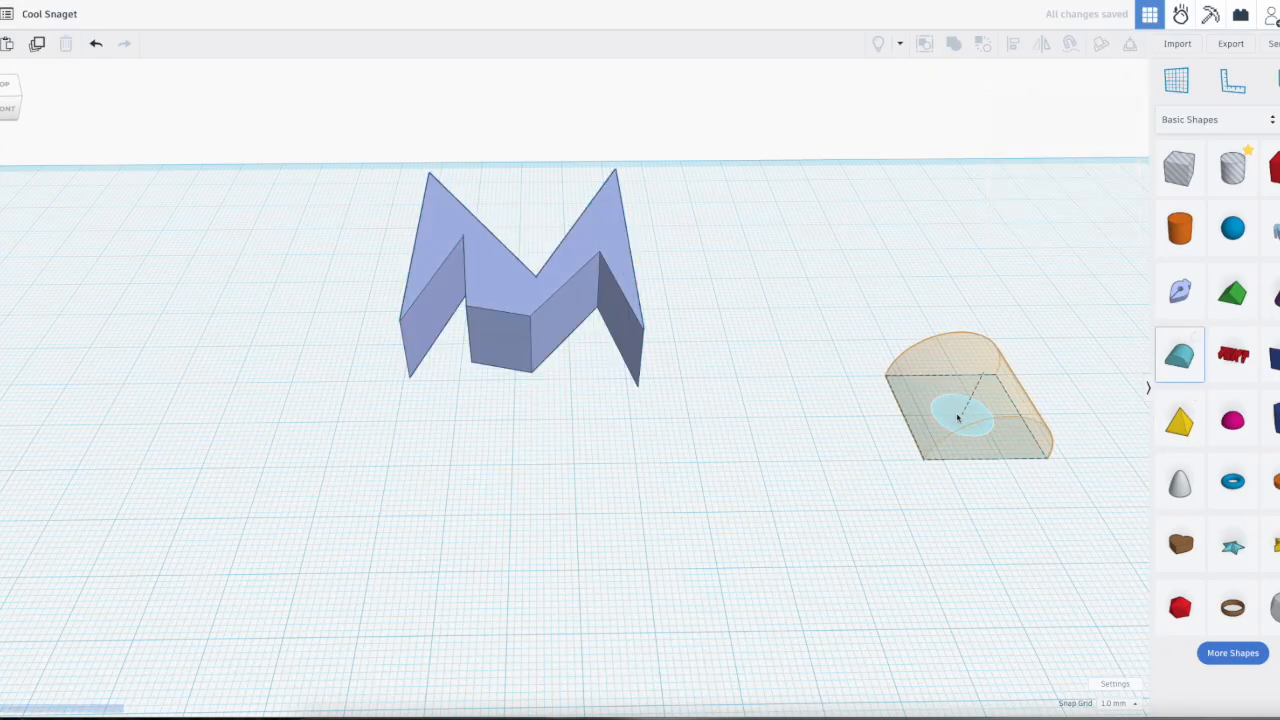
left_click(893, 418)
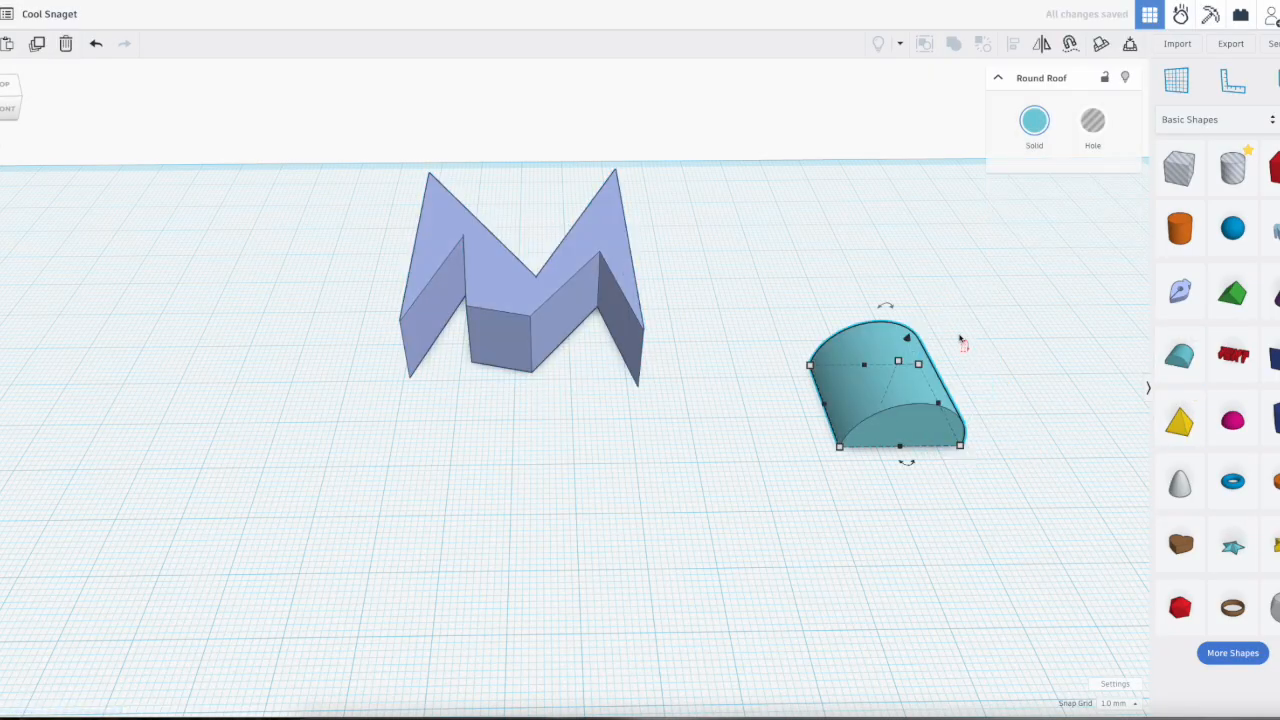
left_click(971, 362)
left_click(926, 383)
left_click_drag(966, 350, 915, 337)
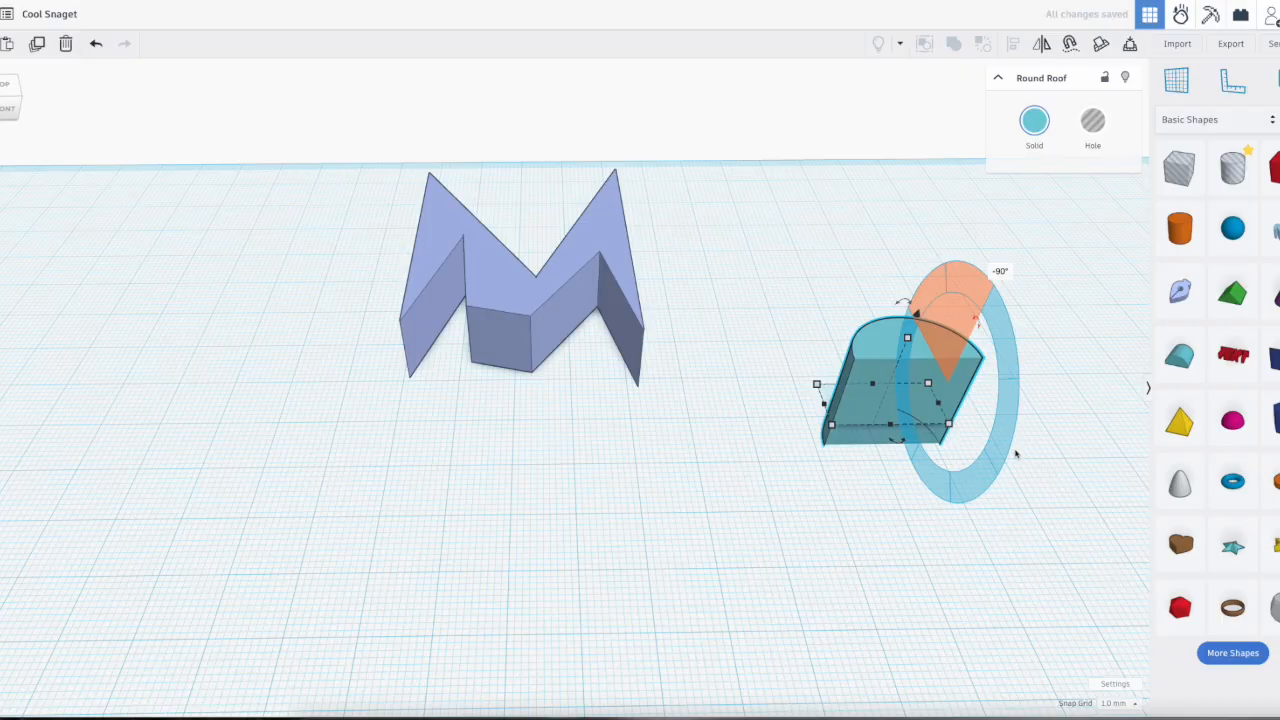
right_click_drag(1028, 418, 676, 421)
scroll(676, 421, "down", 2)
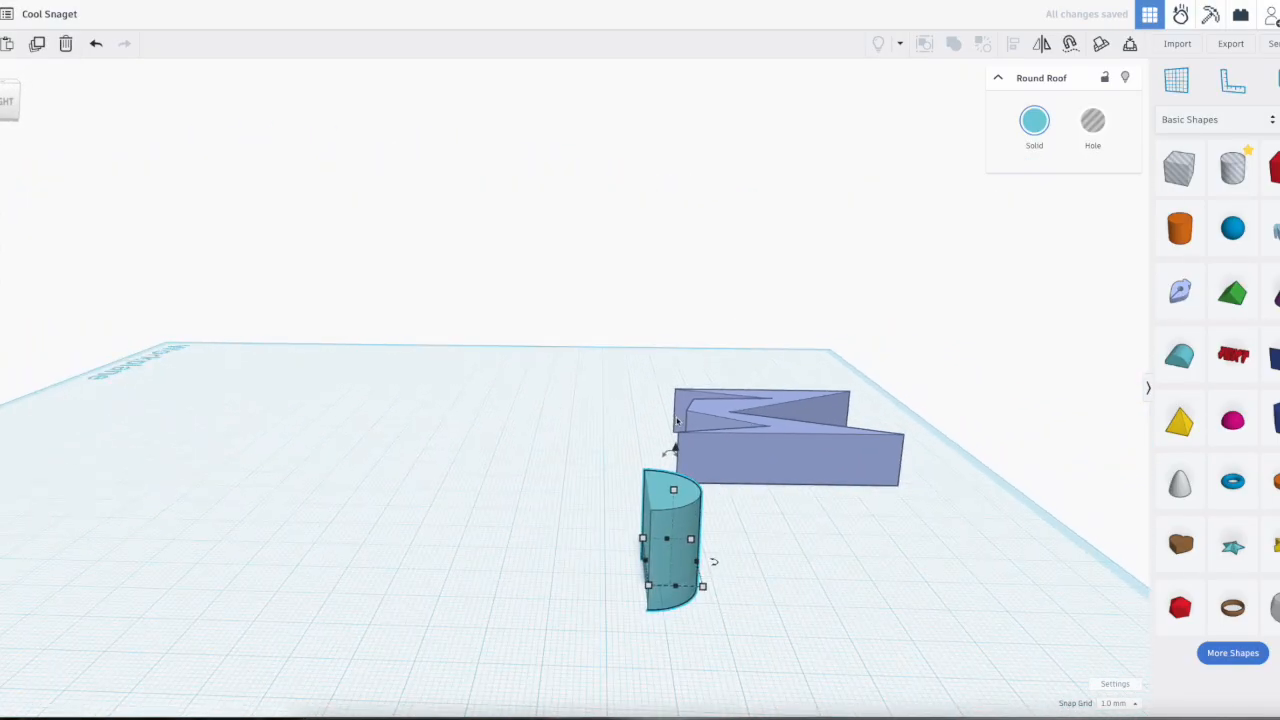
mouse_move(676, 447)
left_mouse_down()
mouse_move(592, 513)
mouse_move(660, 438)
mouse_move(592, 518)
mouse_move(635, 435)
mouse_move(672, 450)
left_mouse_up()
right_click_drag(672, 450, 841, 420)
left_click(869, 492)
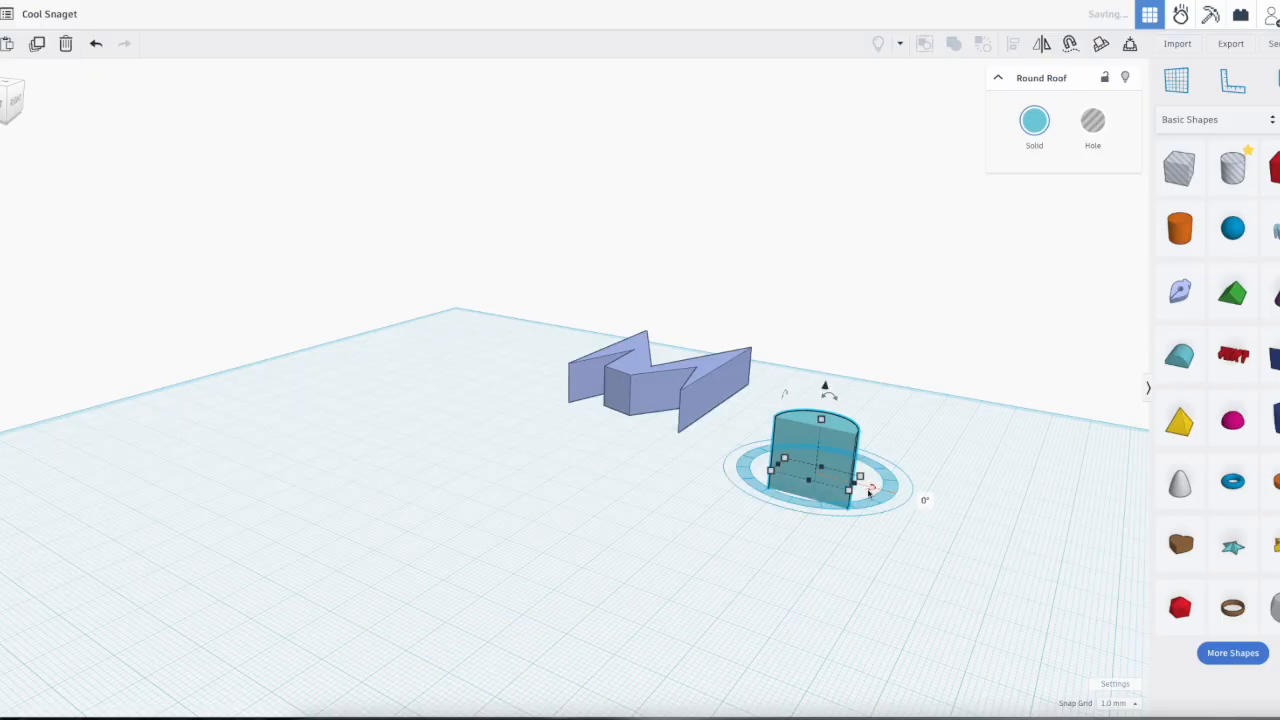
left_click(932, 525)
right_click_drag(826, 526, 880, 584)
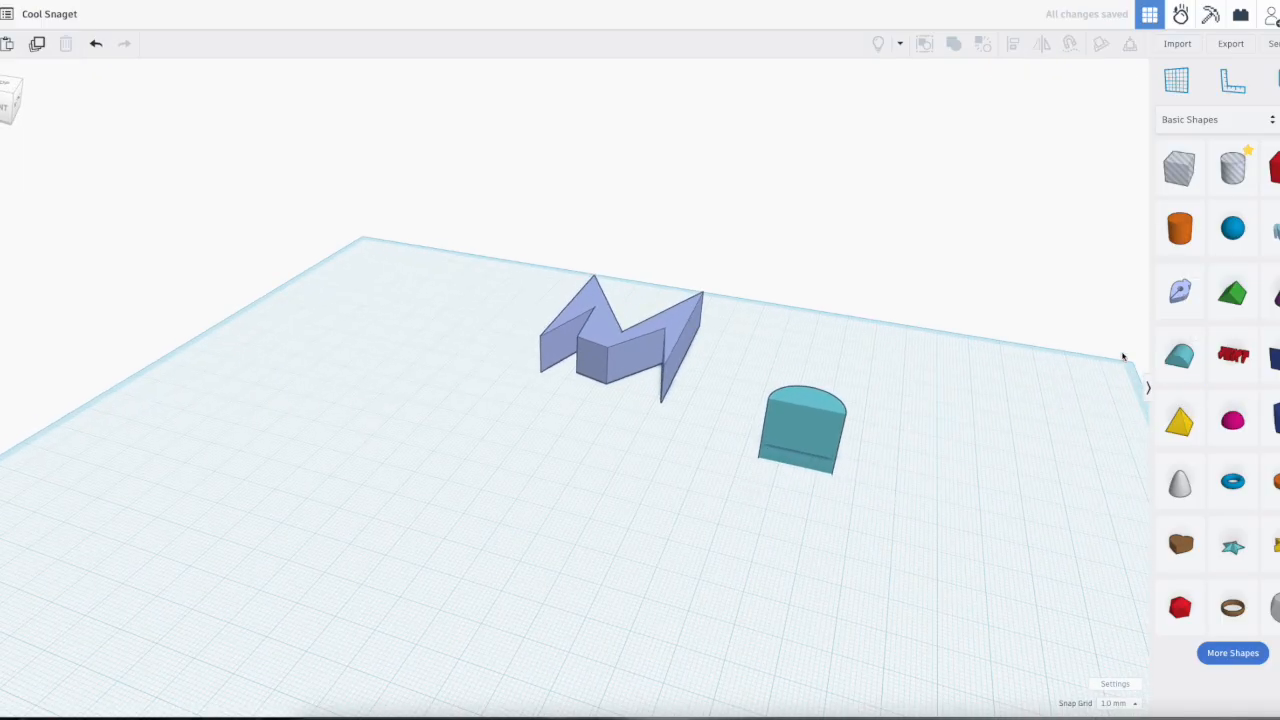
Step: Start a new Sketch shape near the round roof and draw a triangle about 20 by 20 mm on the semicircle's flat edge
mouse_move(1180, 291)
left_mouse_down()
mouse_move(829, 491)
mouse_move(766, 491)
left_mouse_up()
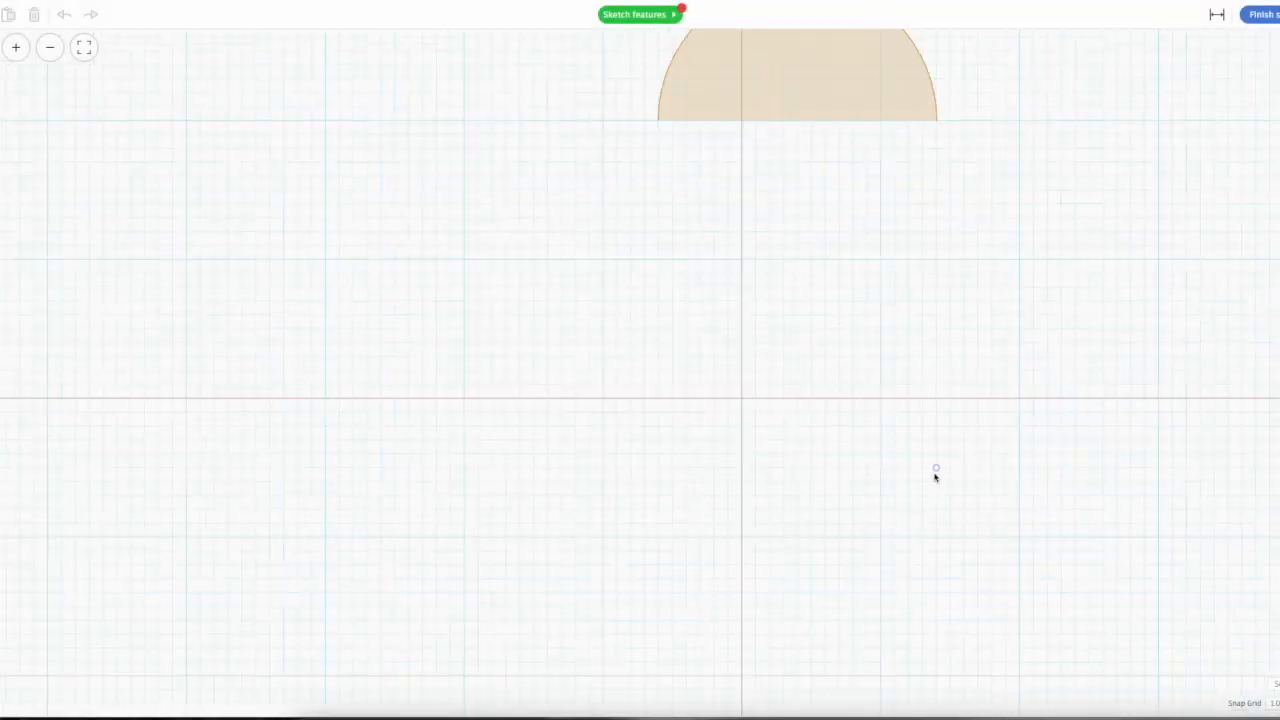
scroll(863, 391, "down", 3)
scroll(857, 363, "up", 1)
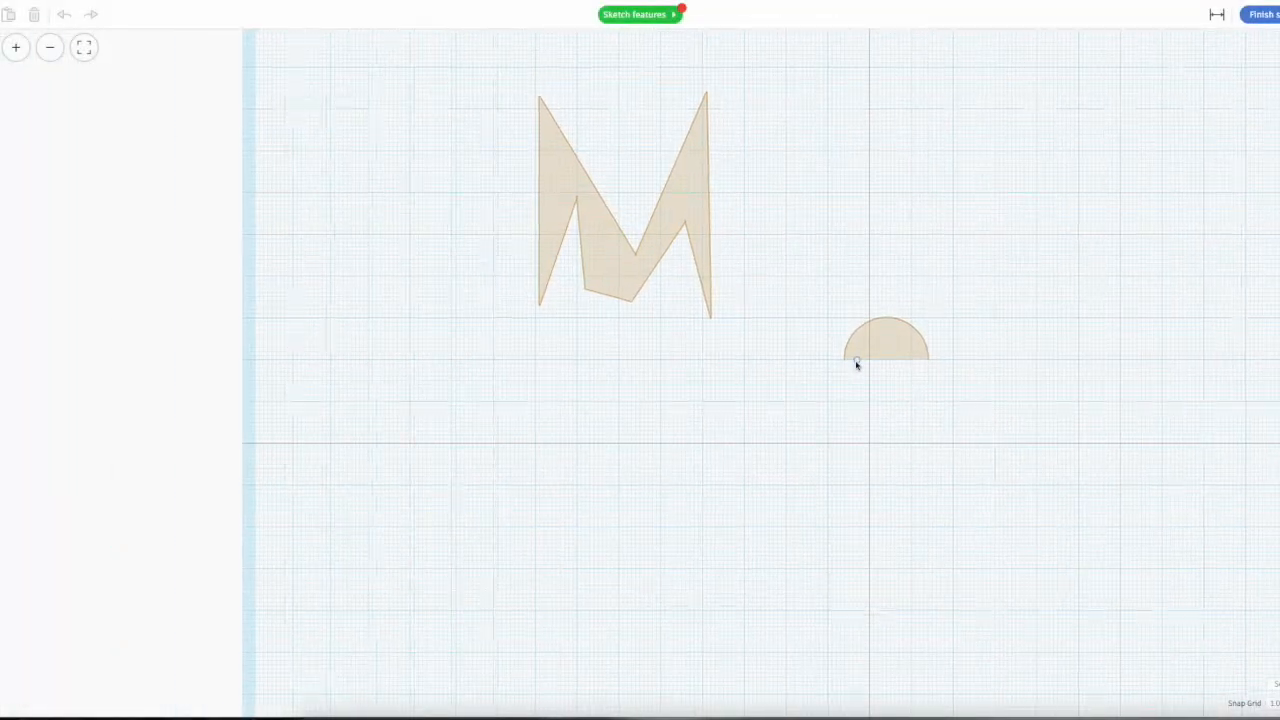
scroll(855, 363, "up", 4)
scroll(855, 363, "up", 2)
left_click(823, 357)
left_click(971, 626)
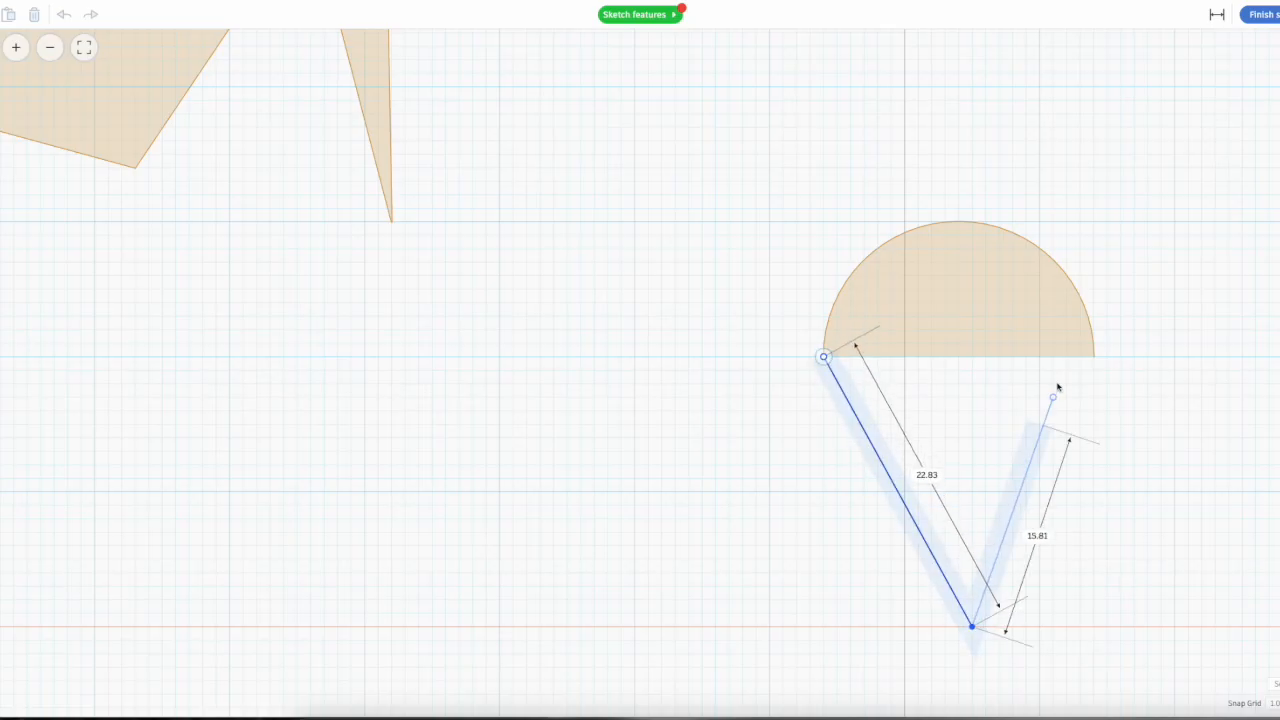
left_click(1093, 357)
left_click(823, 357)
left_click(838, 356)
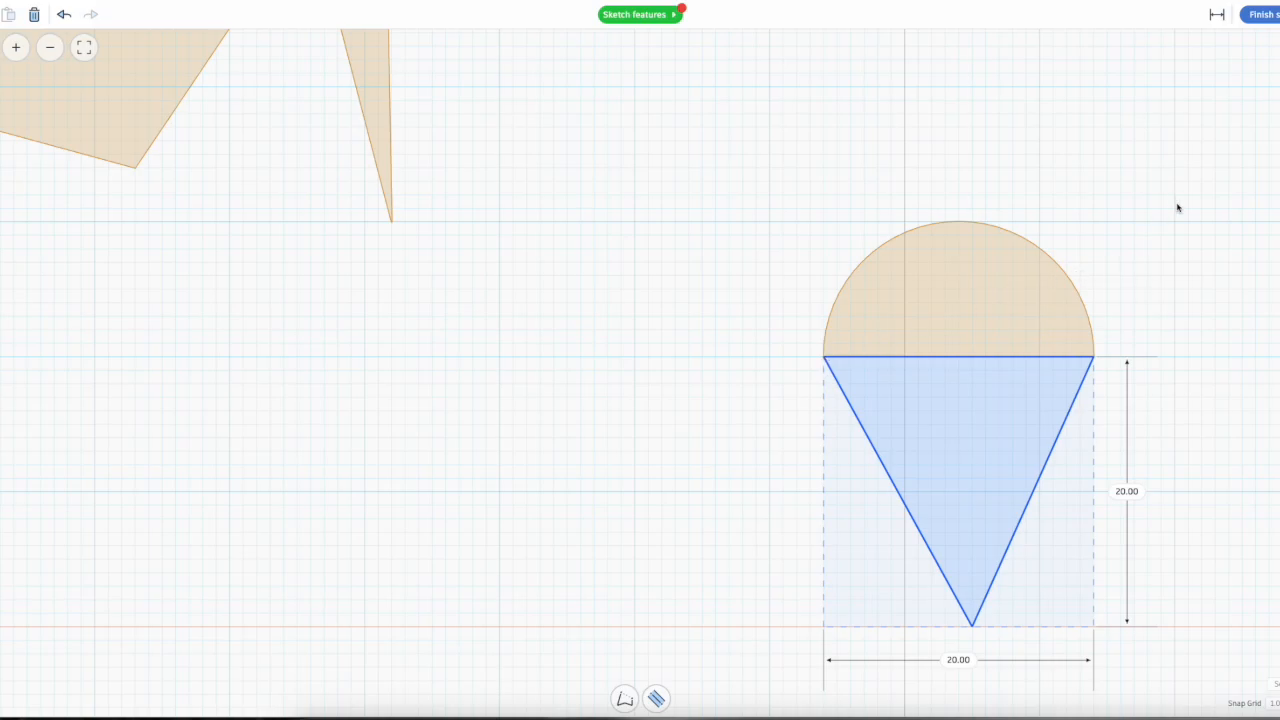
Step: Finish the triangle sketch and stretch the extruded triangle up toward the height of the round roof
left_click(1270, 15)
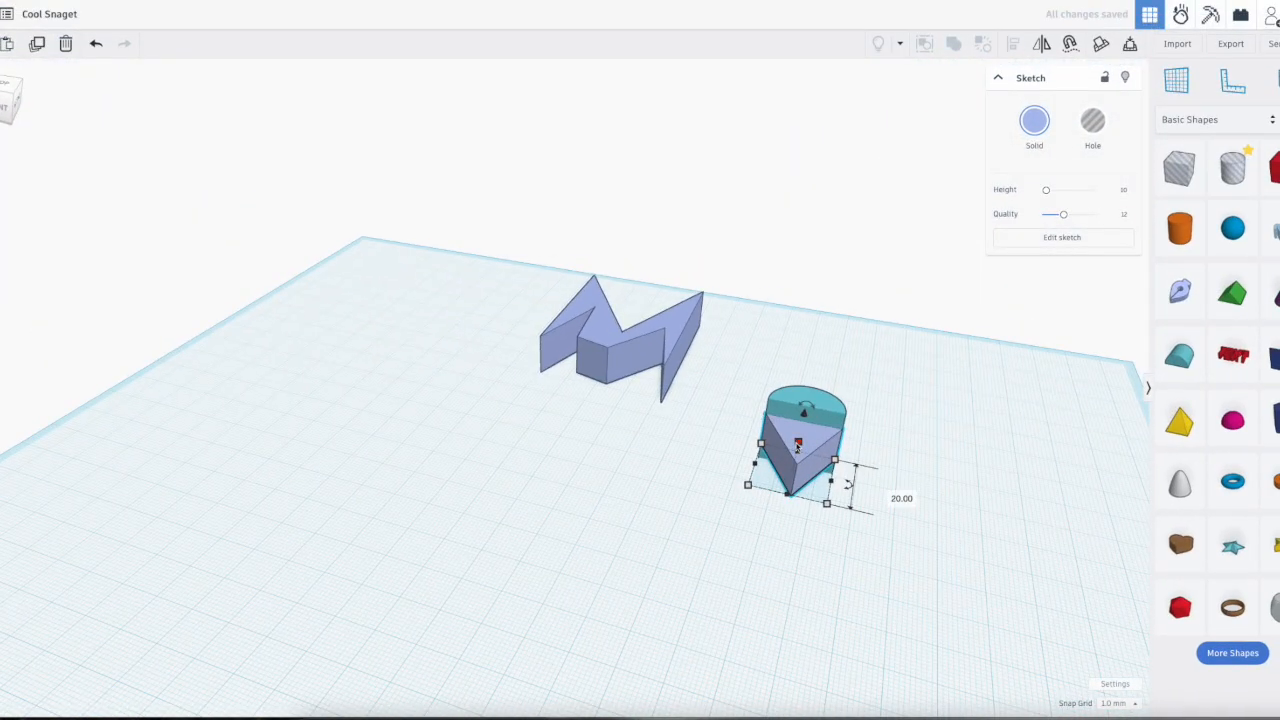
left_click_drag(798, 446, 802, 426)
left_click(928, 479)
mouse_move(926, 490)
right_mouse_down()
mouse_move(892, 602)
mouse_move(871, 546)
right_mouse_up()
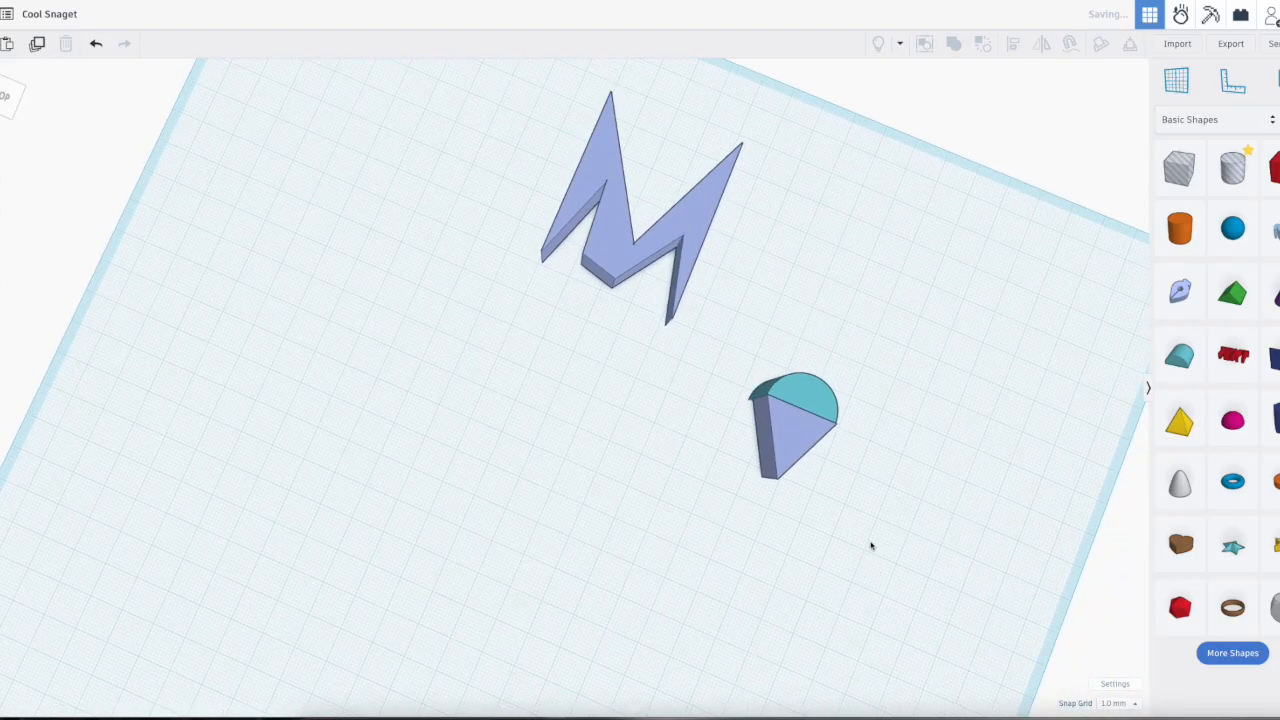
Step: Set the round roof's height to 10 mm
left_click(824, 413)
right_click_drag(824, 413, 792, 388)
scroll(792, 388, "up", 5)
mouse_move(787, 227)
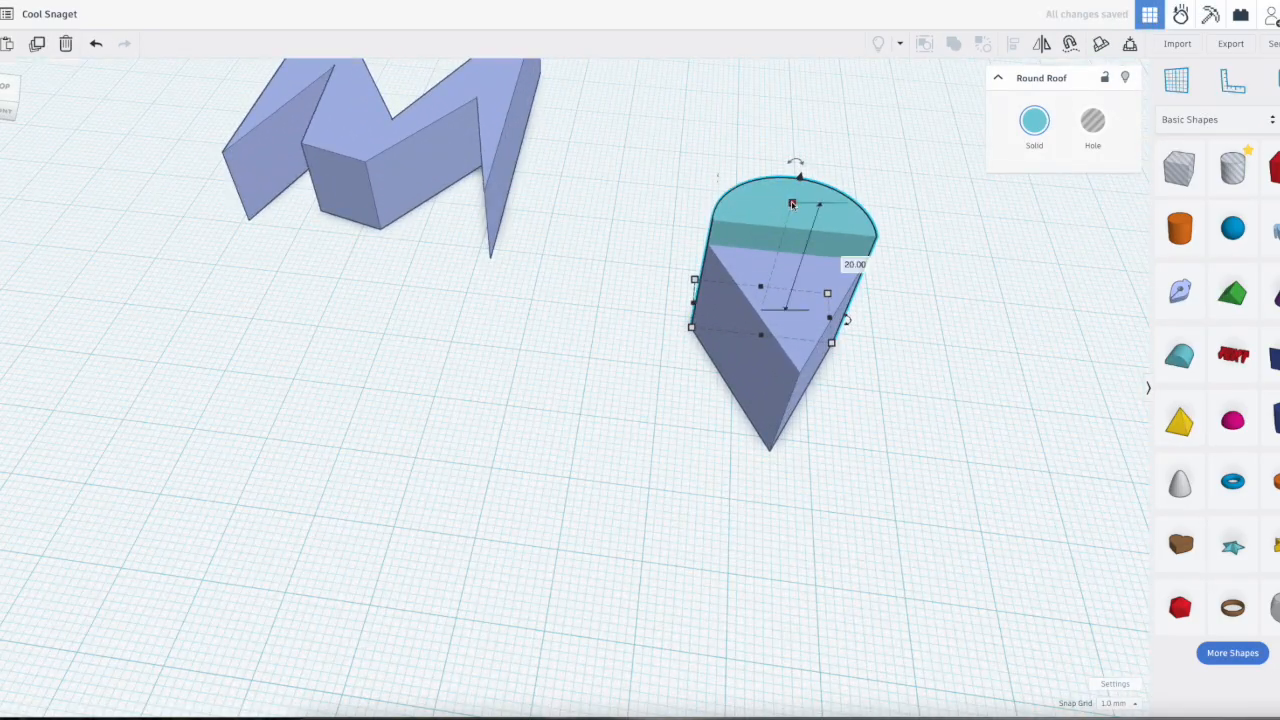
left_click(840, 270)
type("10")
key("Return")
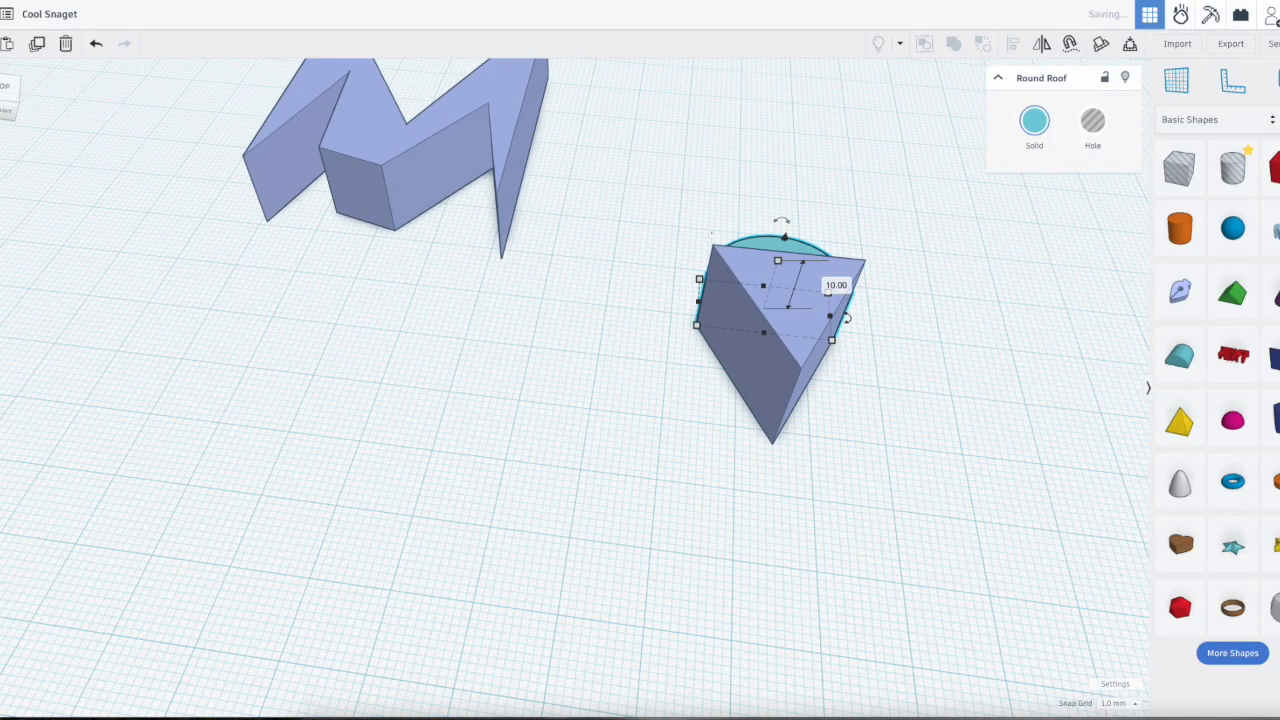
Step: Set the height of the extruded triangle beside the round roof to 10 mm
left_click(788, 334)
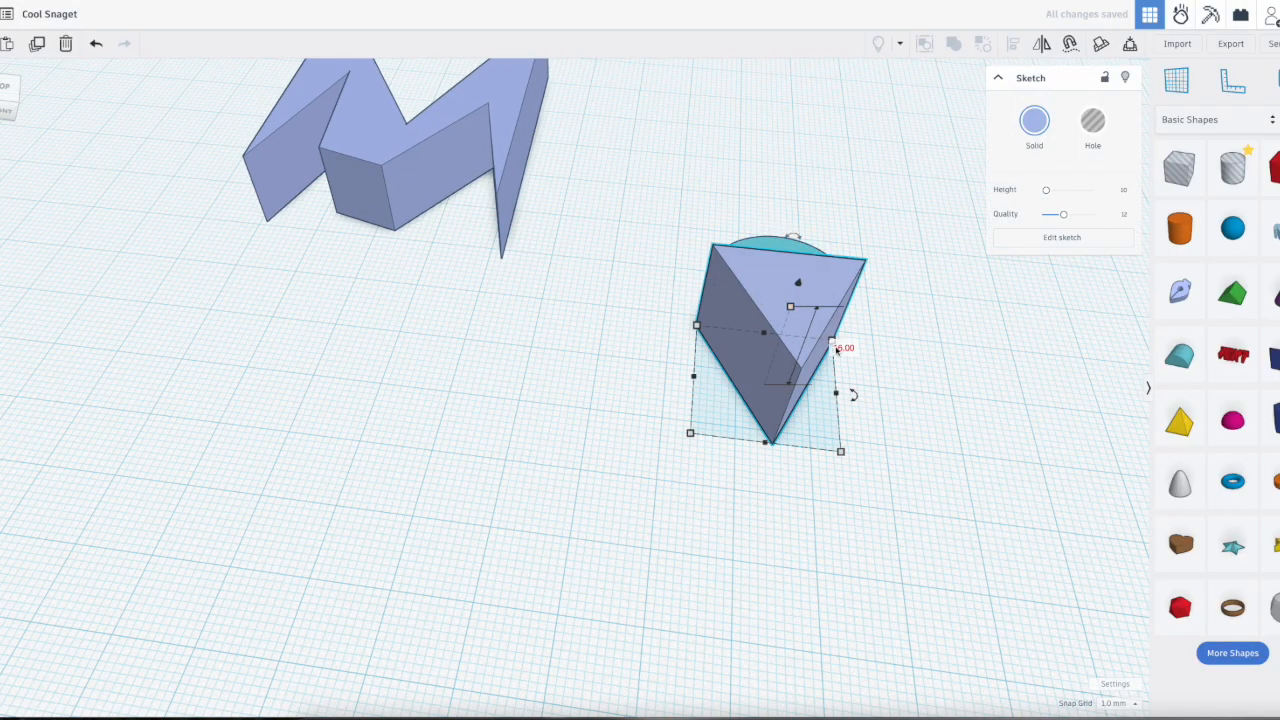
key("Return")
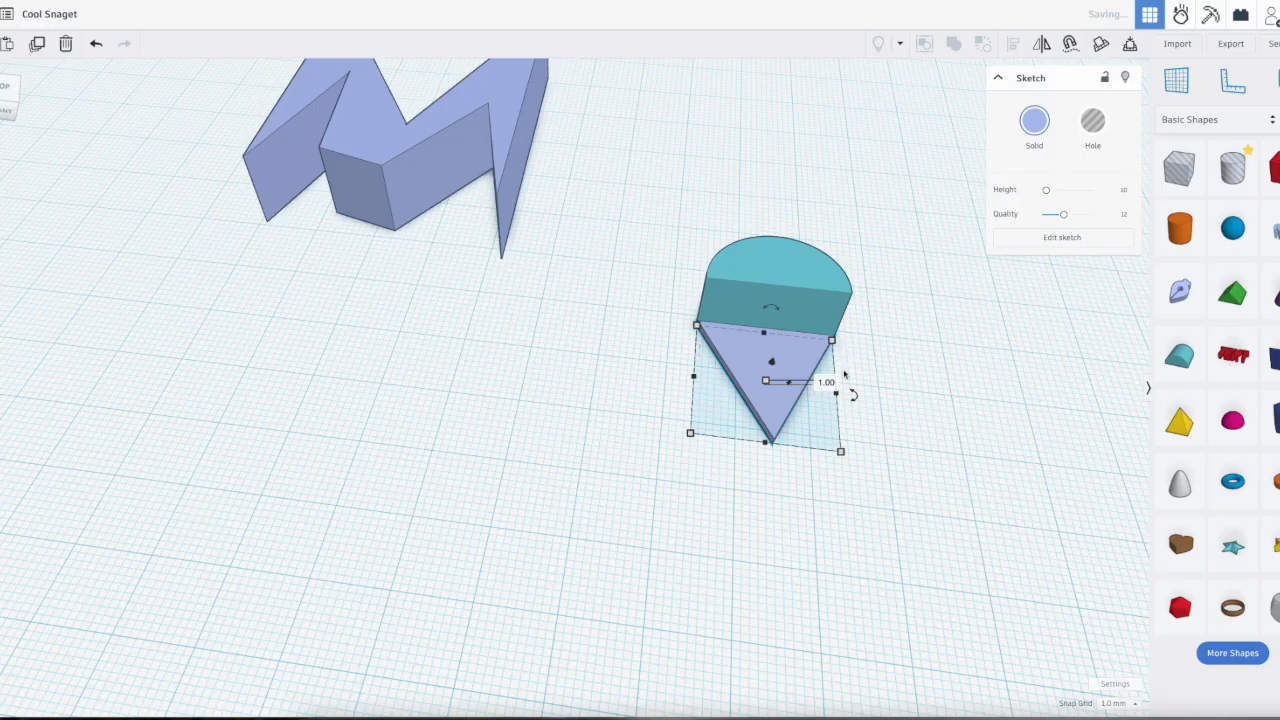
type("10")
key("Return")
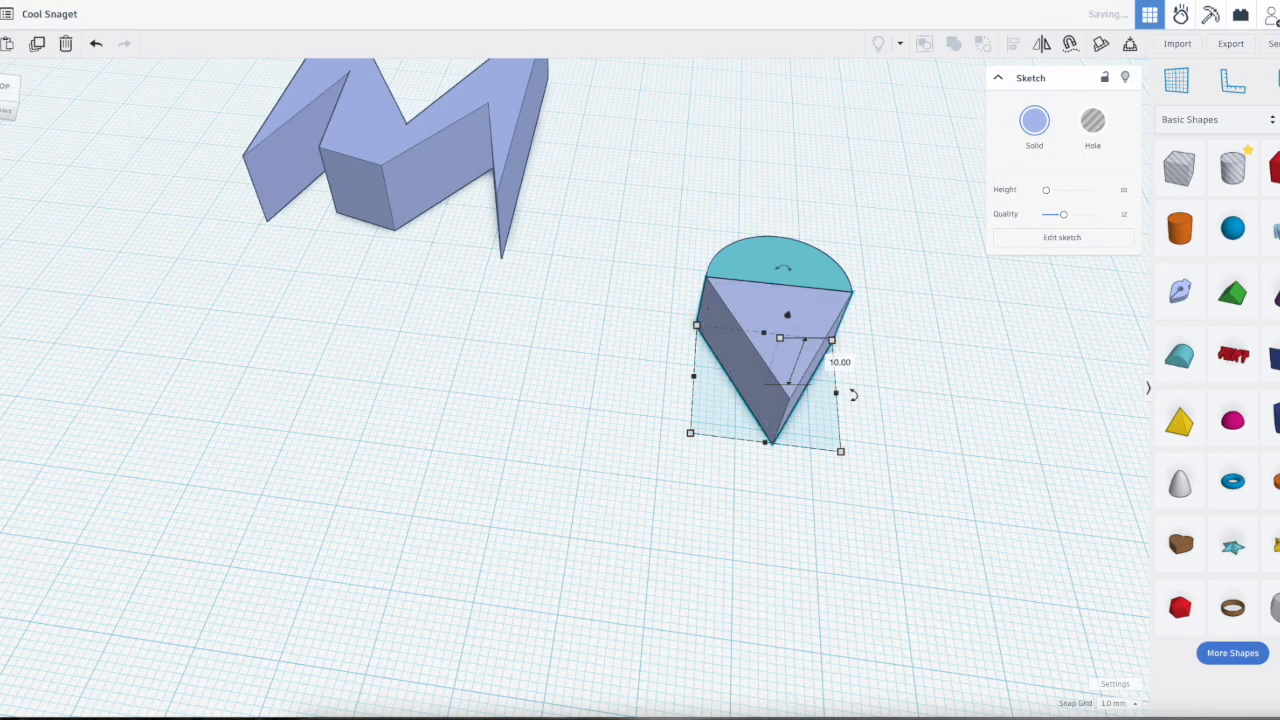
Step: Select the round roof and the triangle together and merge them into one solid as a union group
left_click_drag(929, 443, 752, 215)
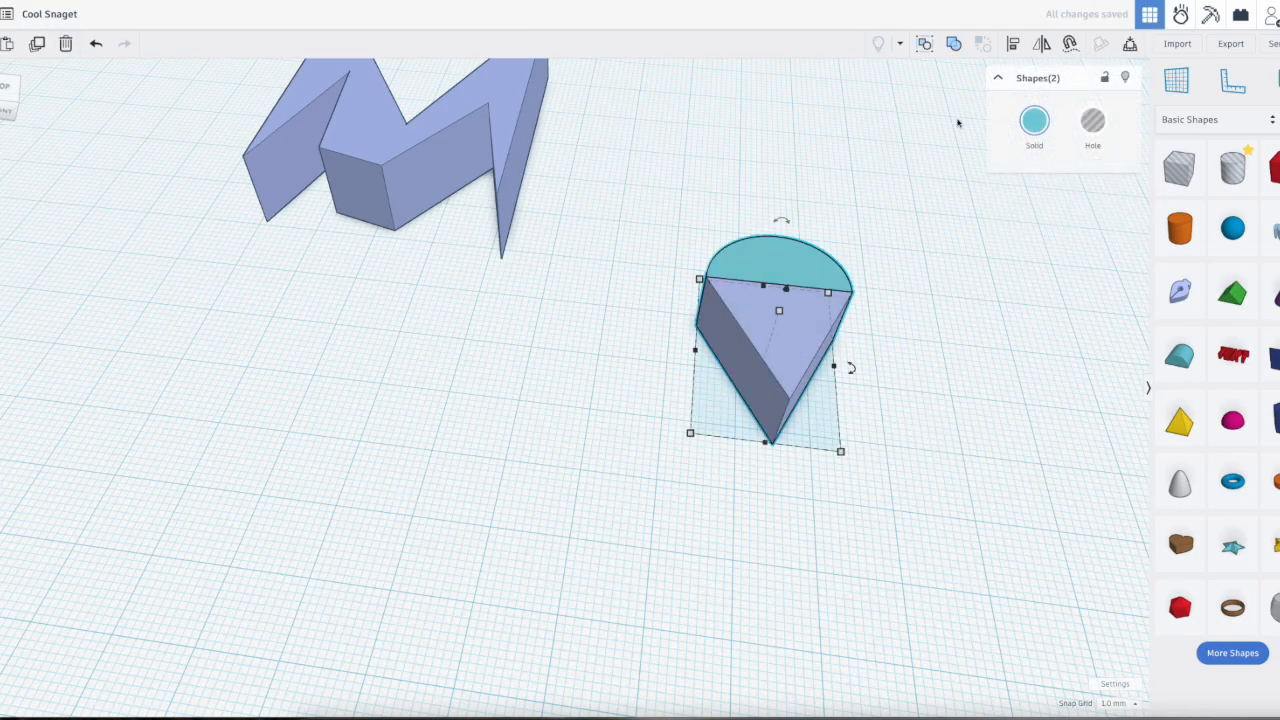
left_click(954, 44)
left_click(952, 376)
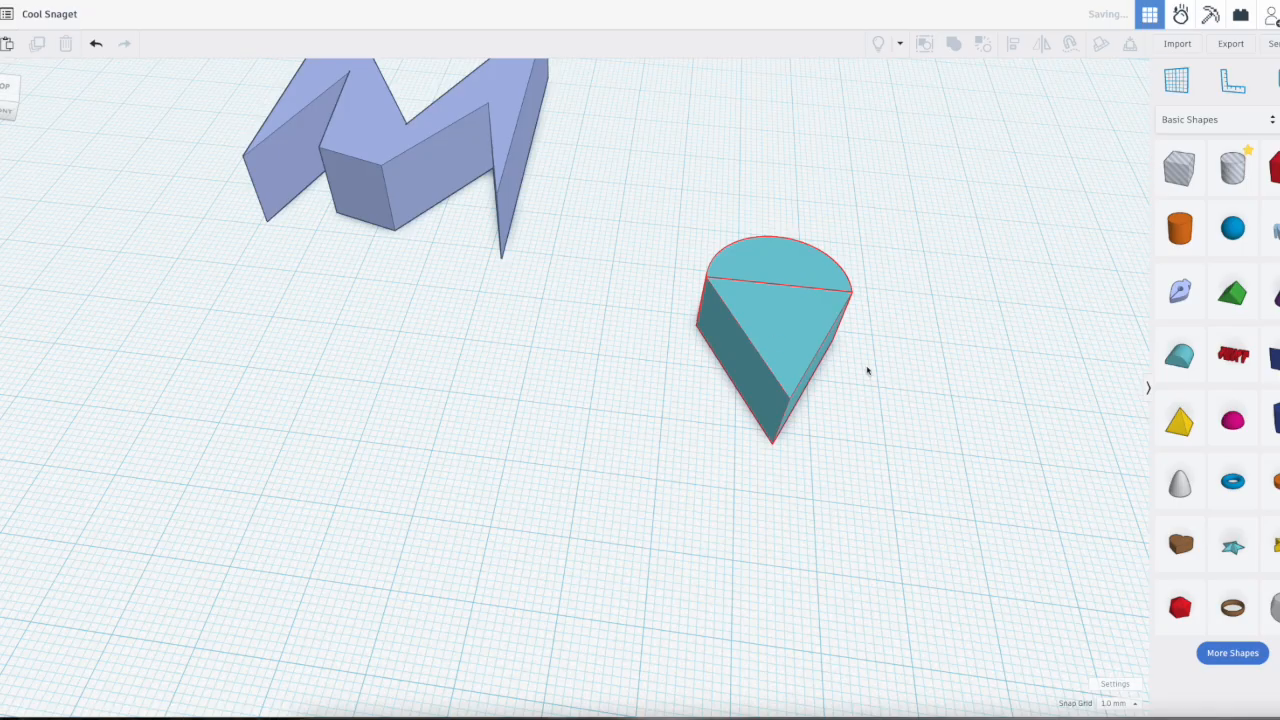
right_click_drag(784, 321, 983, 415)
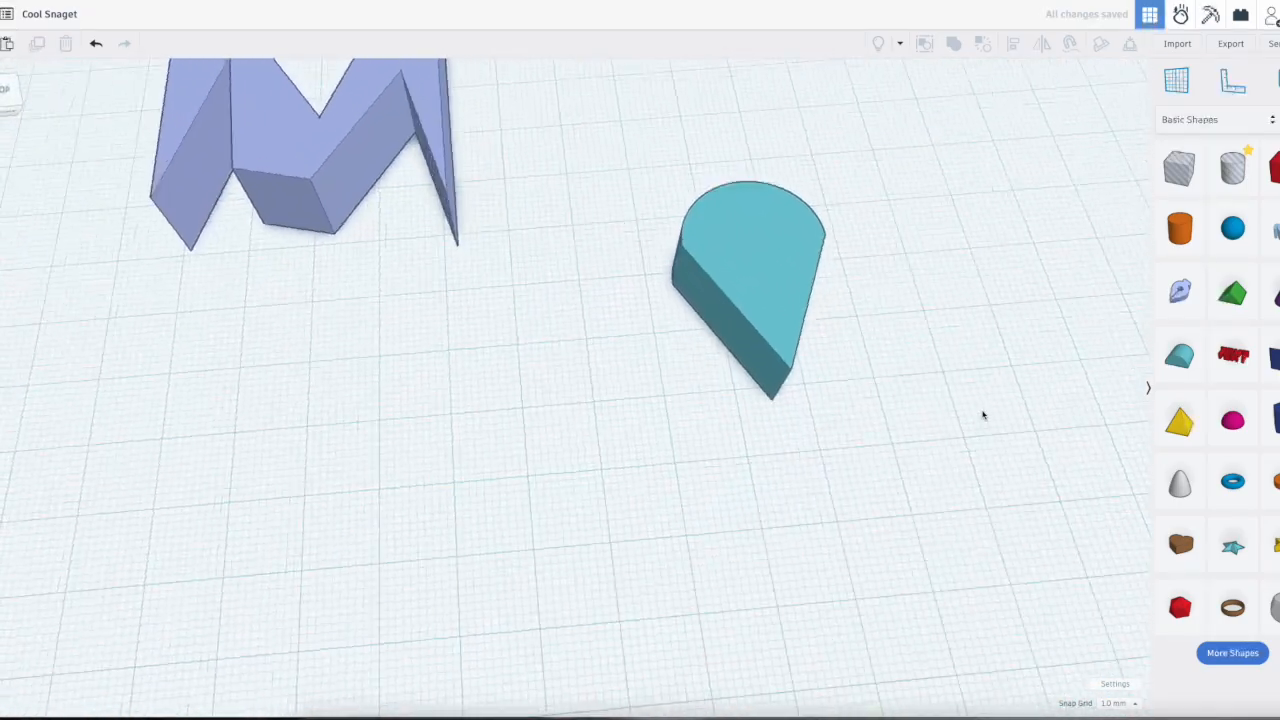
Step: Lower the merged teardrop-shaped solid to a height of 4 mm
left_click(746, 285)
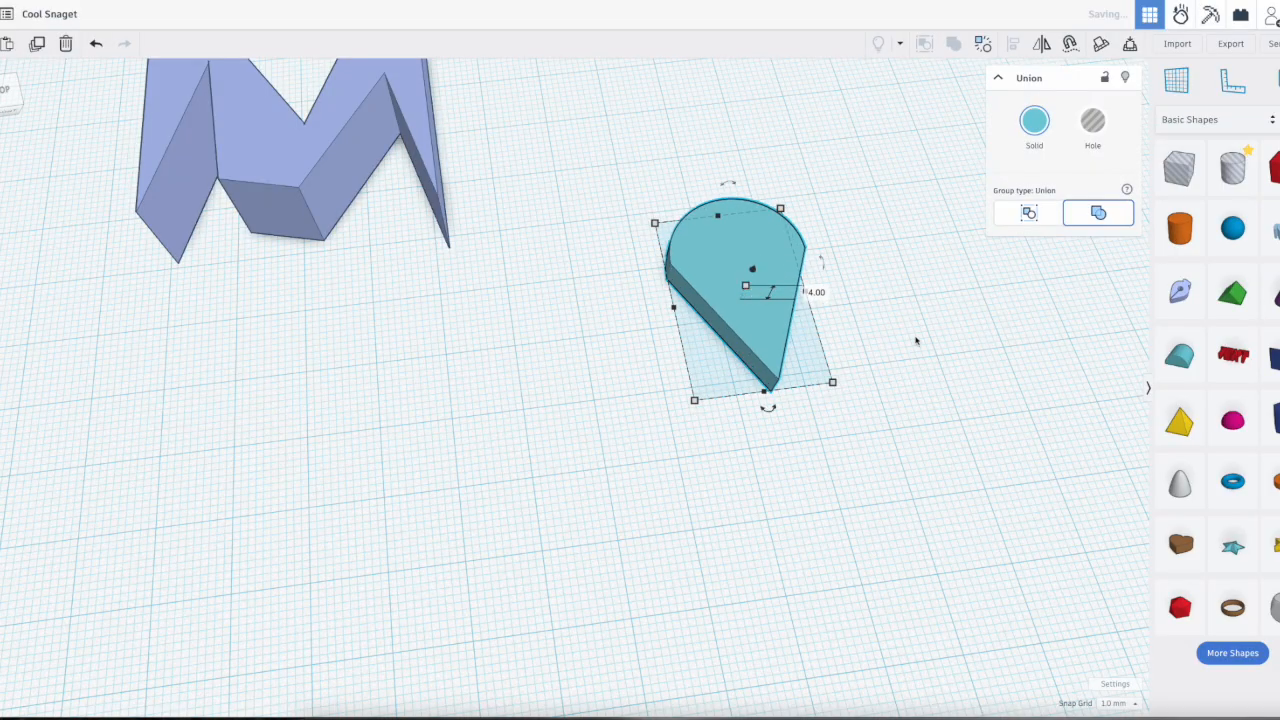
left_click(863, 300)
right_click_drag(863, 300, 838, 227)
Step: Place a Text shape on the workplane in front of the M and set its font to Sans
right_click_drag(975, 425, 928, 477)
left_click(1233, 355)
left_click(526, 535)
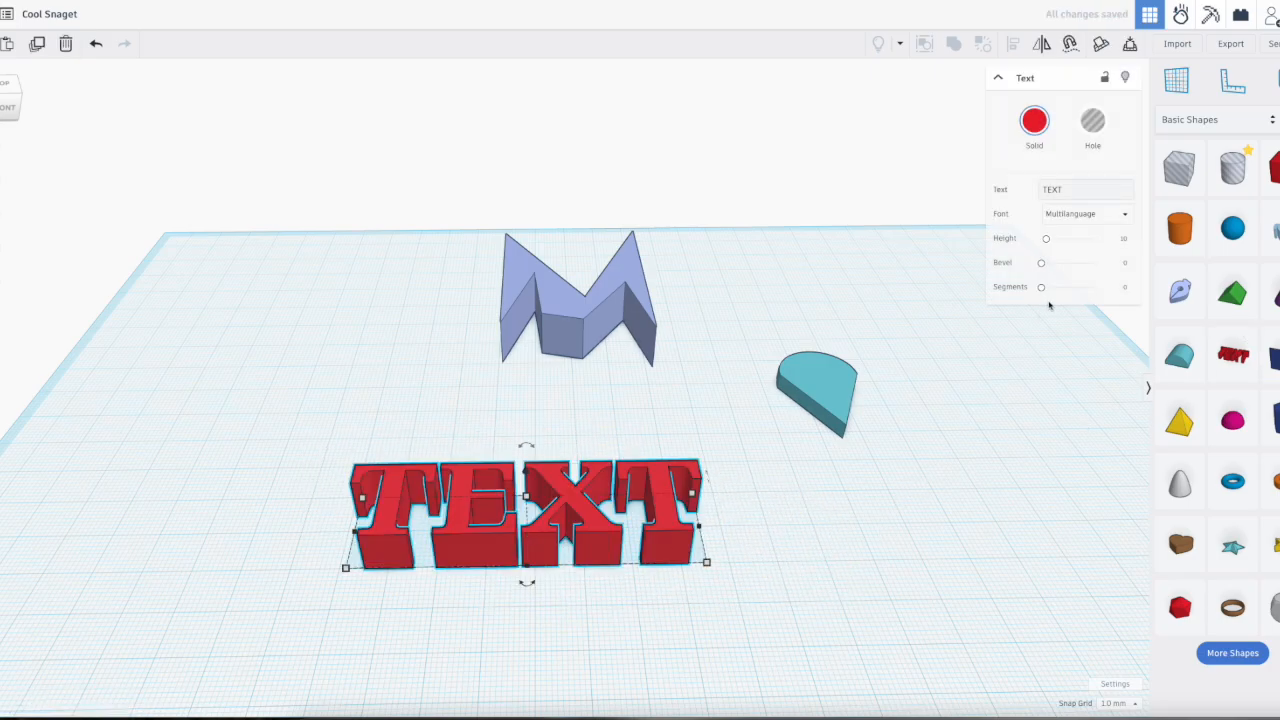
left_click(1081, 216)
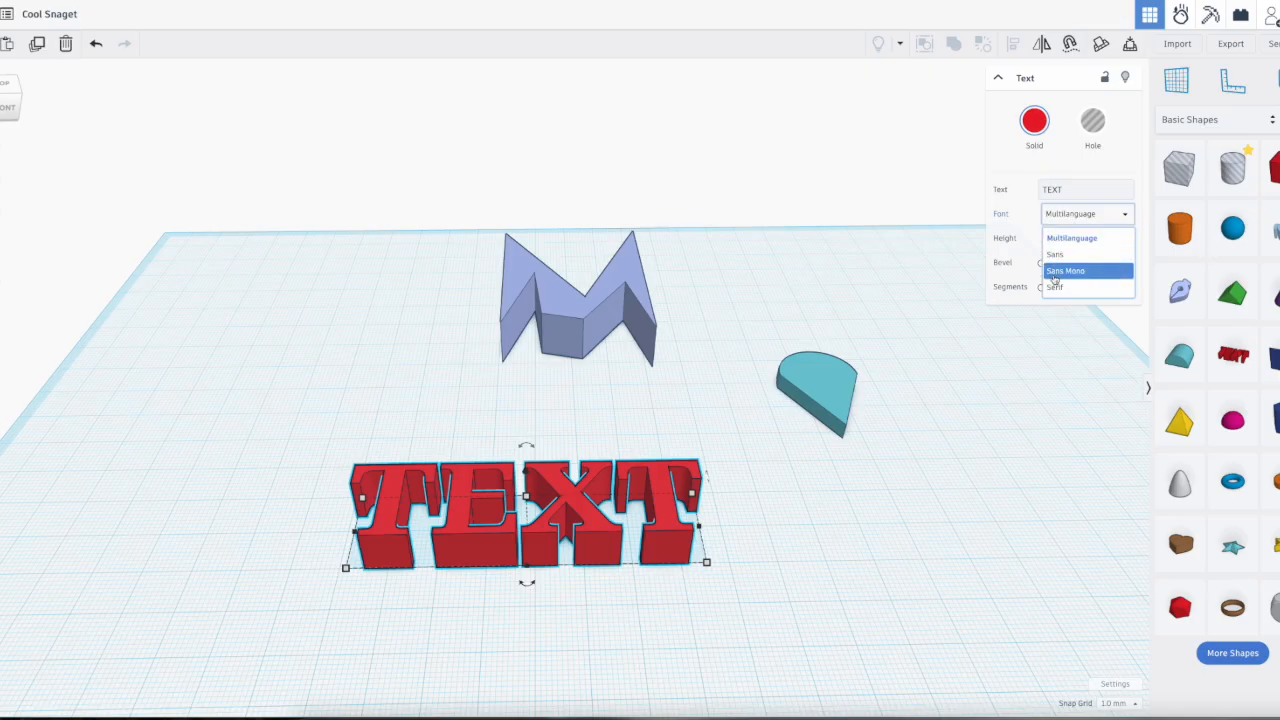
left_click(1055, 254)
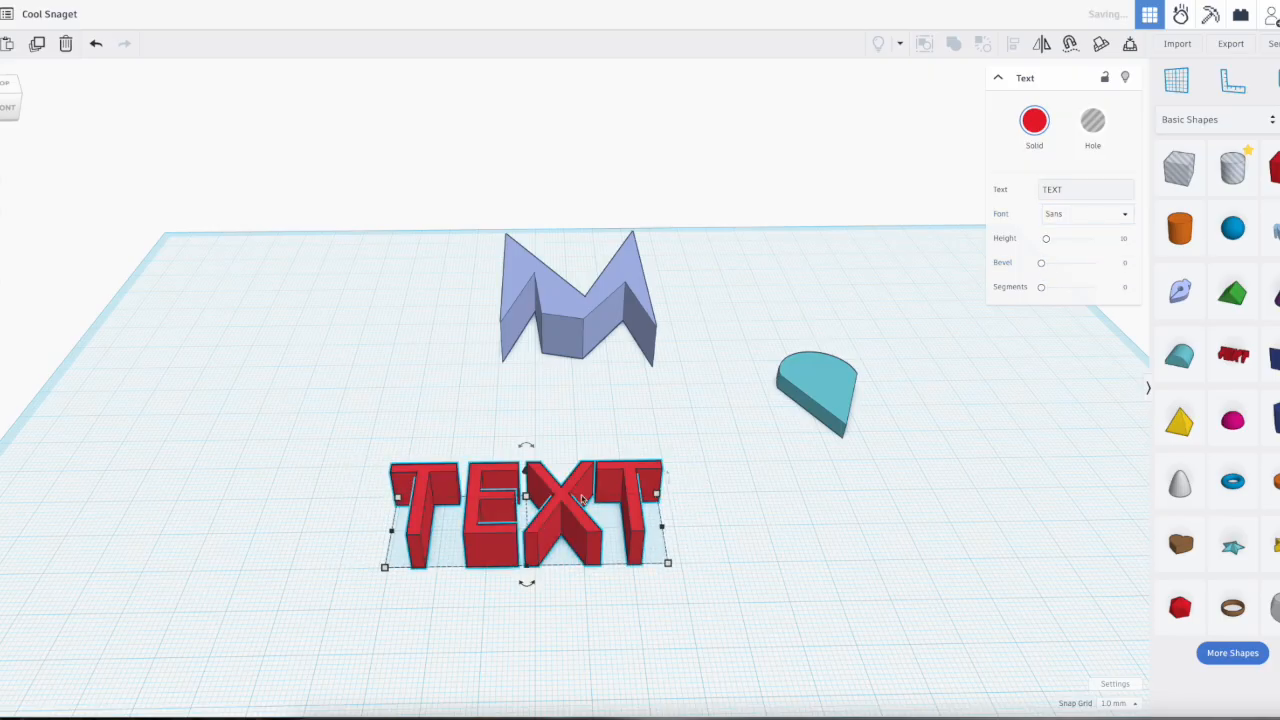
Step: Round the text's edges with a bevel of about 0.73 and 5 segments
right_click_drag(683, 503, 565, 568)
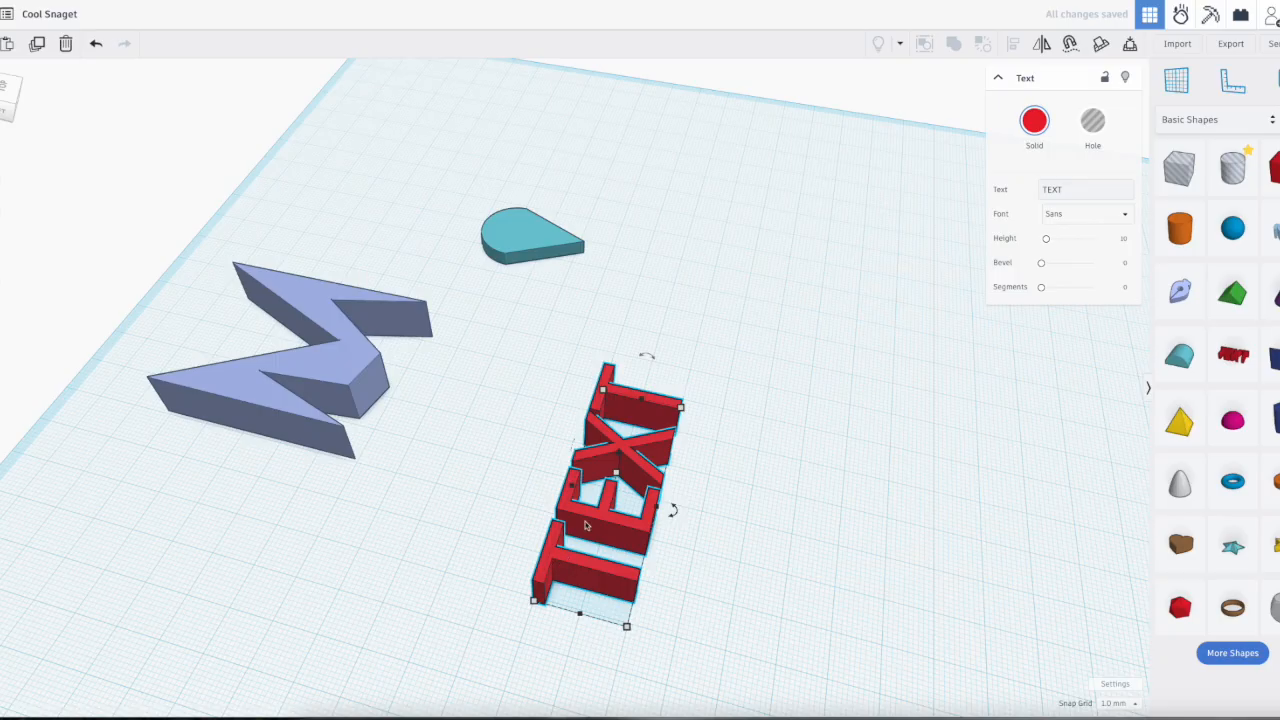
right_click_drag(714, 483, 518, 516)
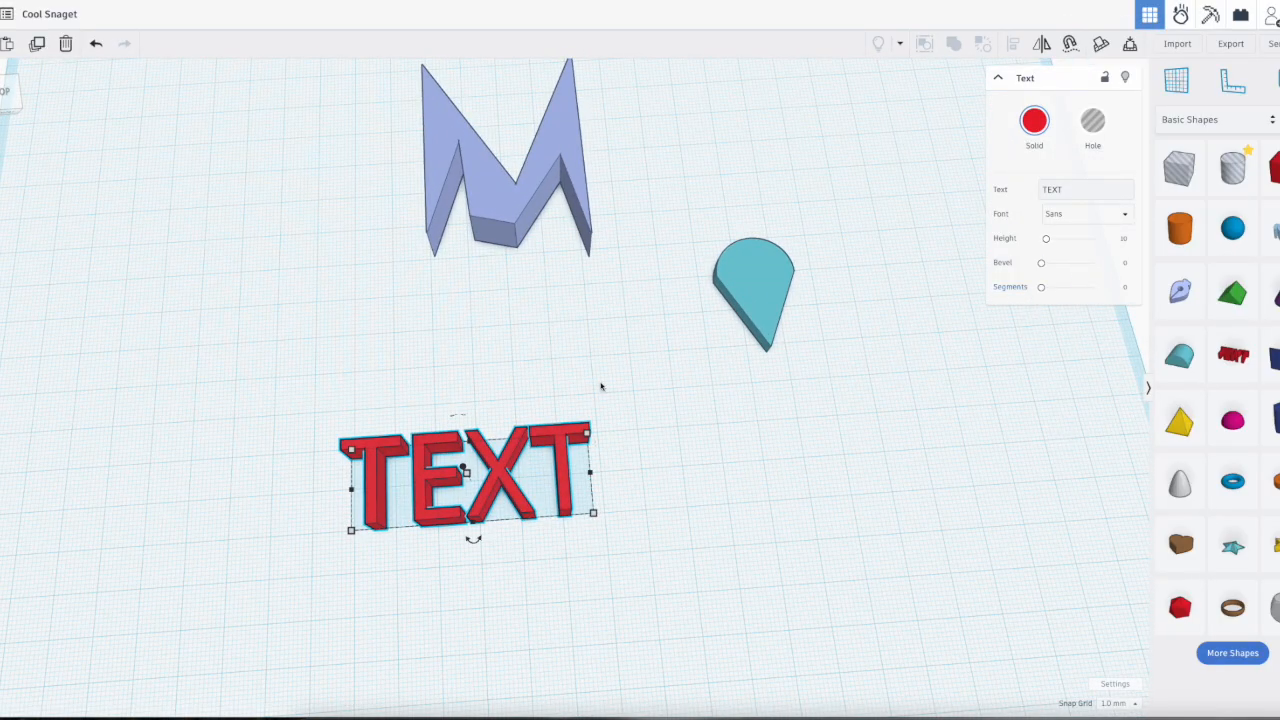
scroll(362, 538, "up", 6)
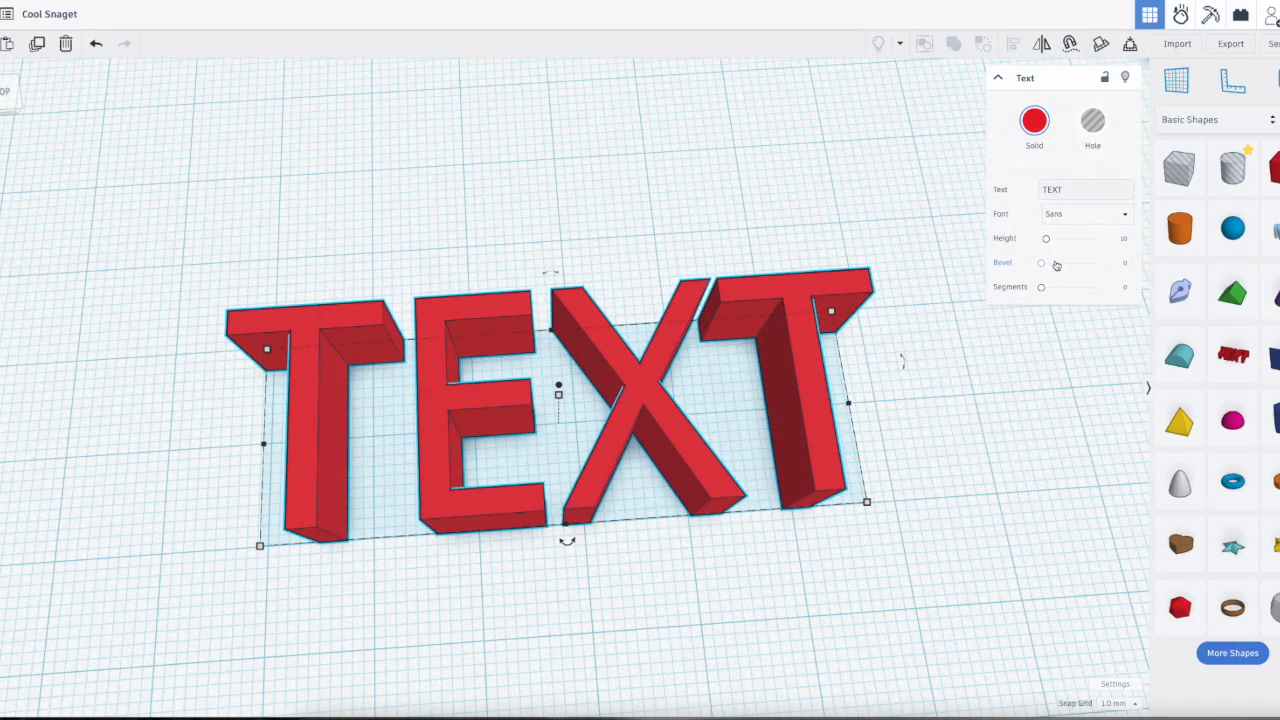
left_click_drag(1042, 265, 1094, 287)
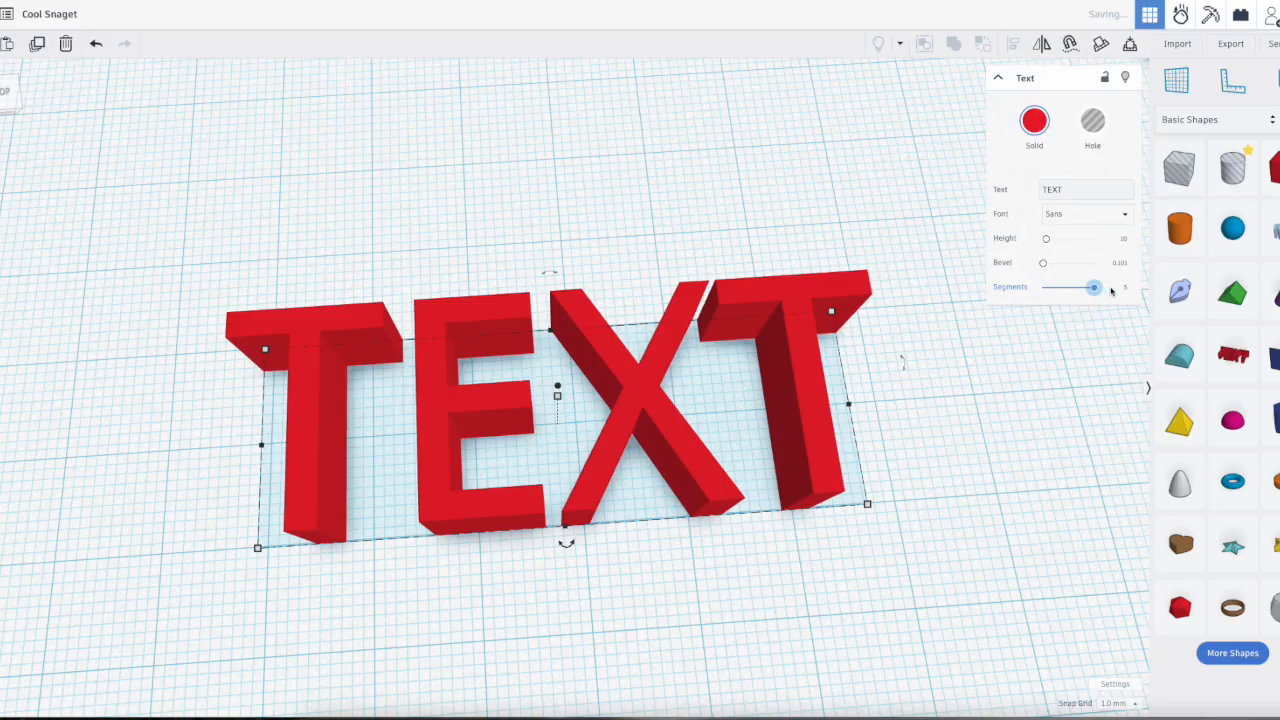
right_click_drag(952, 368, 926, 264)
left_click_drag(1043, 264, 1057, 267)
right_click_drag(884, 408, 888, 300)
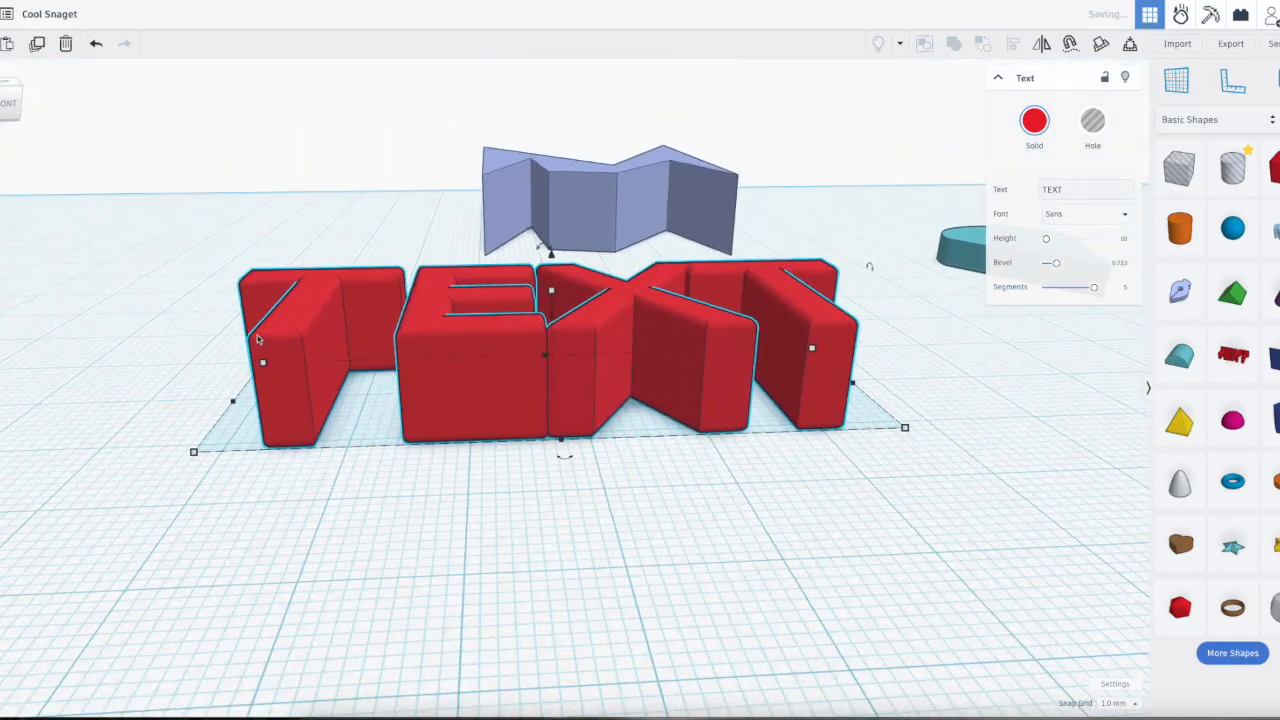
Step: Set the text's height to 2 mm and open its height dimension for editing
right_click_drag(608, 468, 780, 468)
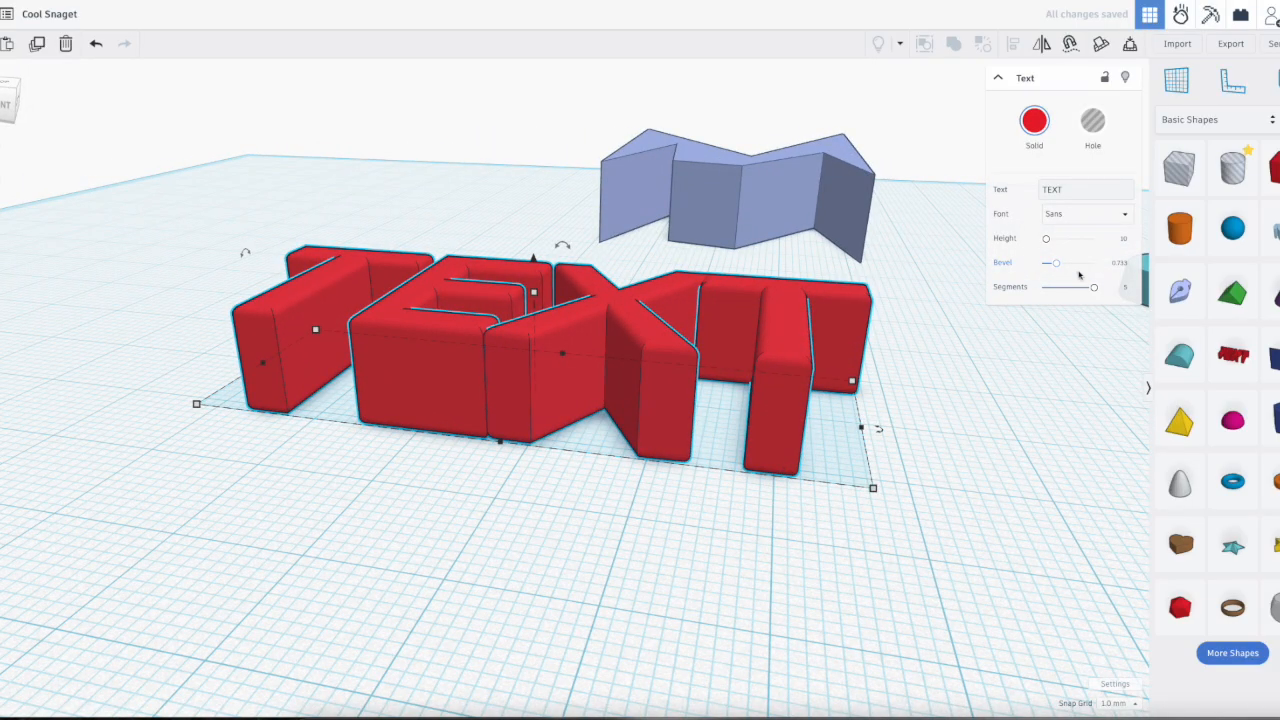
type("2")
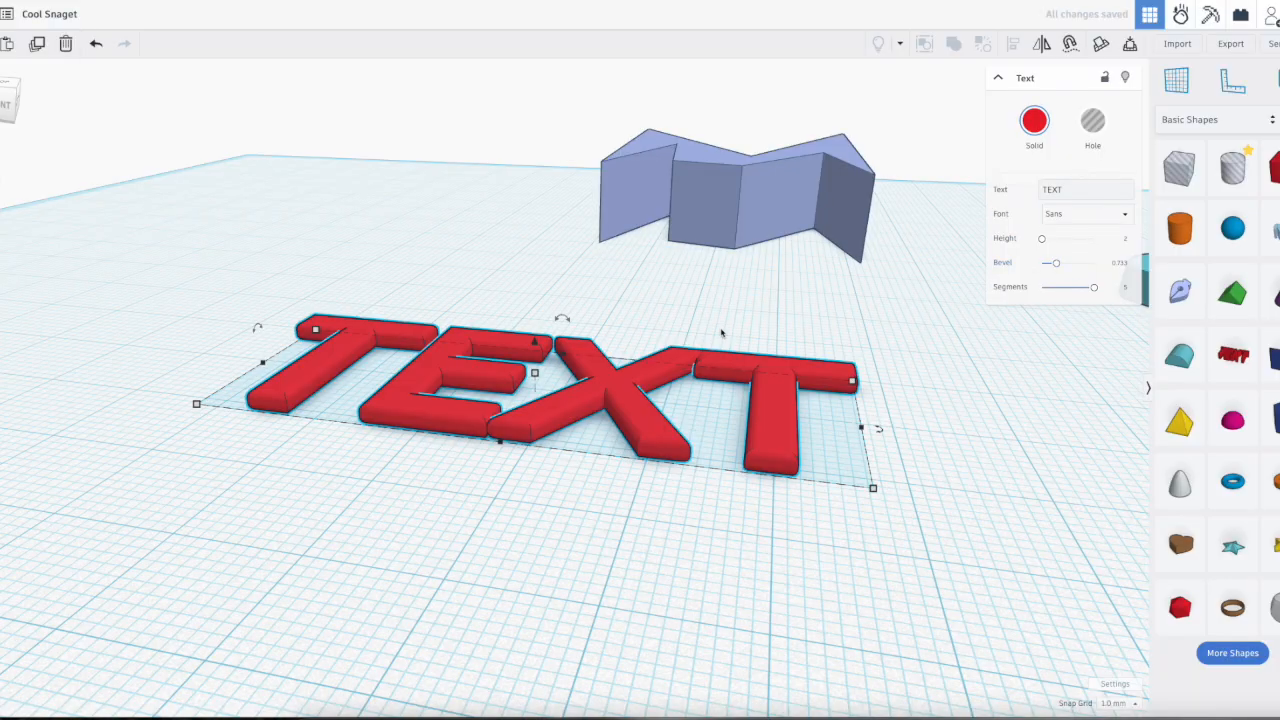
left_click(535, 374)
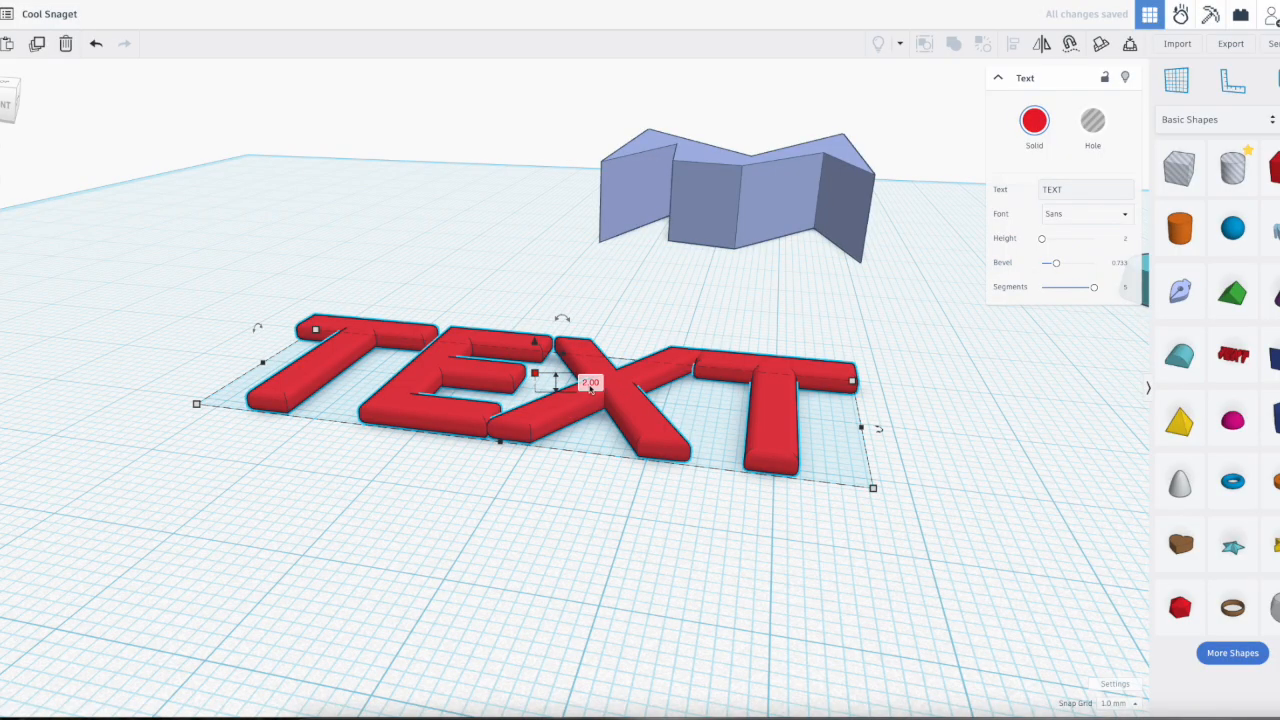